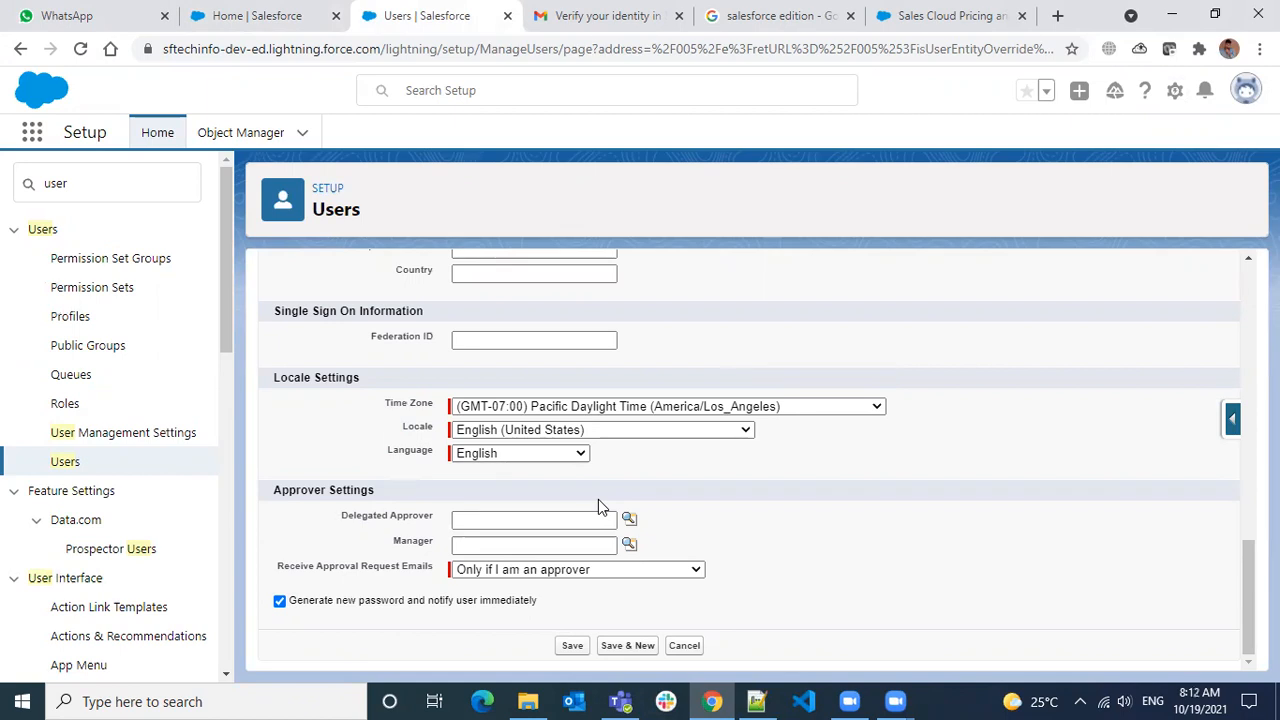
Scroll back up through the blank New User form
scroll(598, 503, "up", 10)
scroll(603, 516, "up", 5)
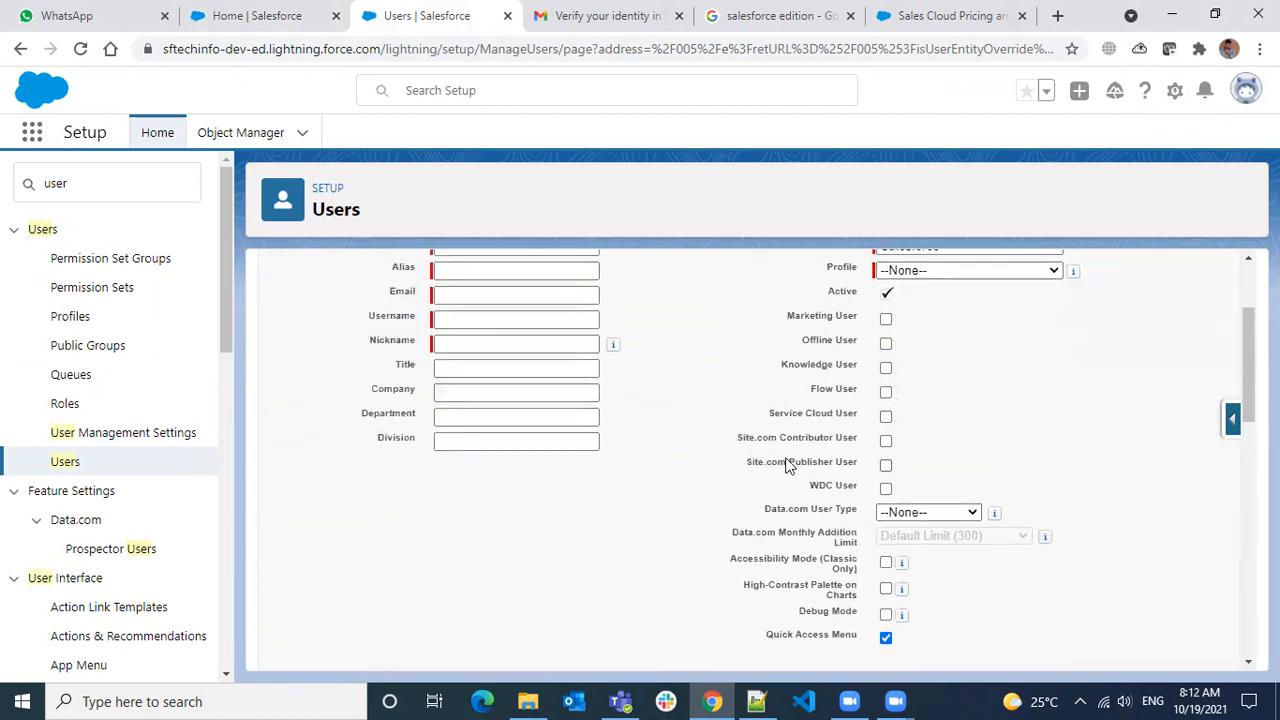
left_click_drag(838, 375, 858, 376)
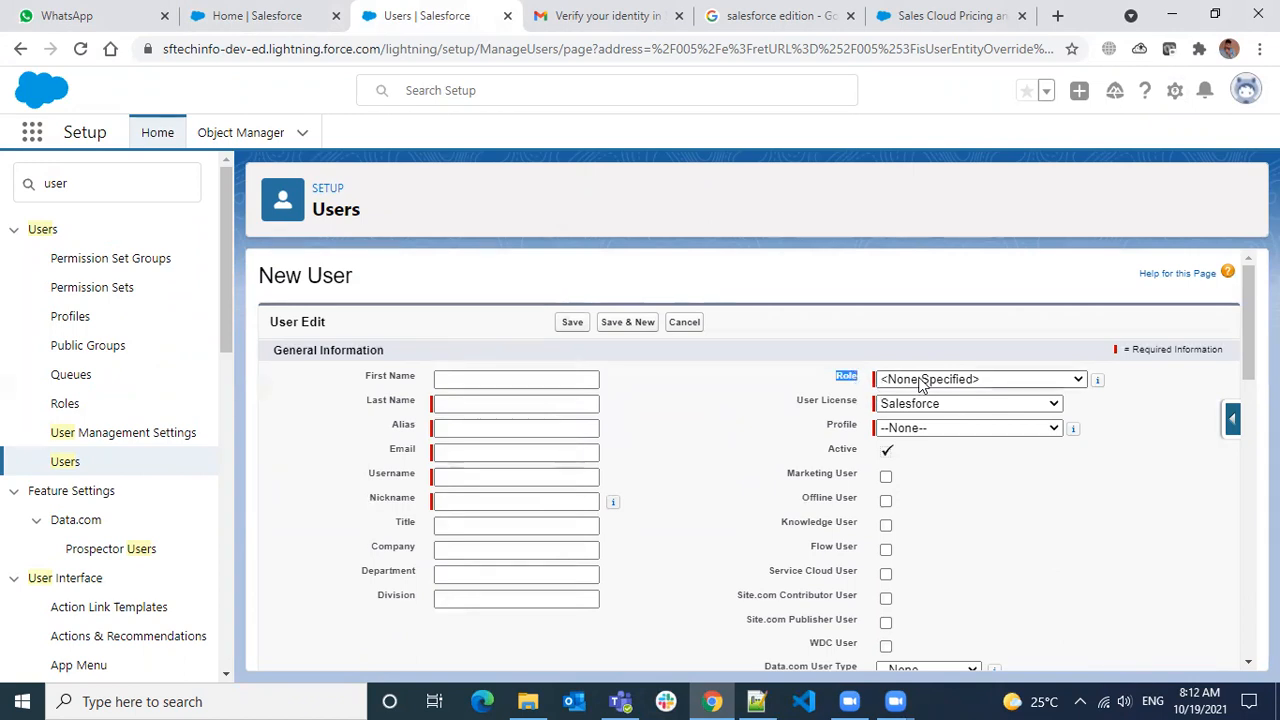
left_click(898, 382)
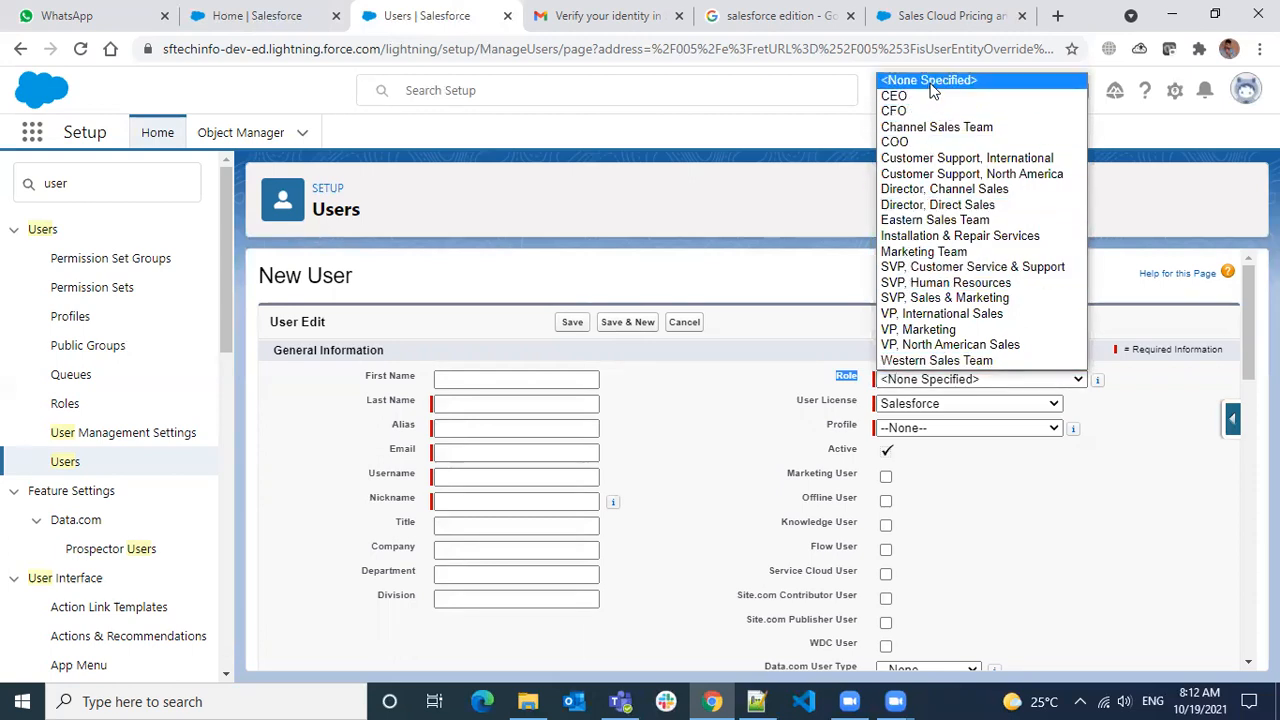
left_click(789, 370)
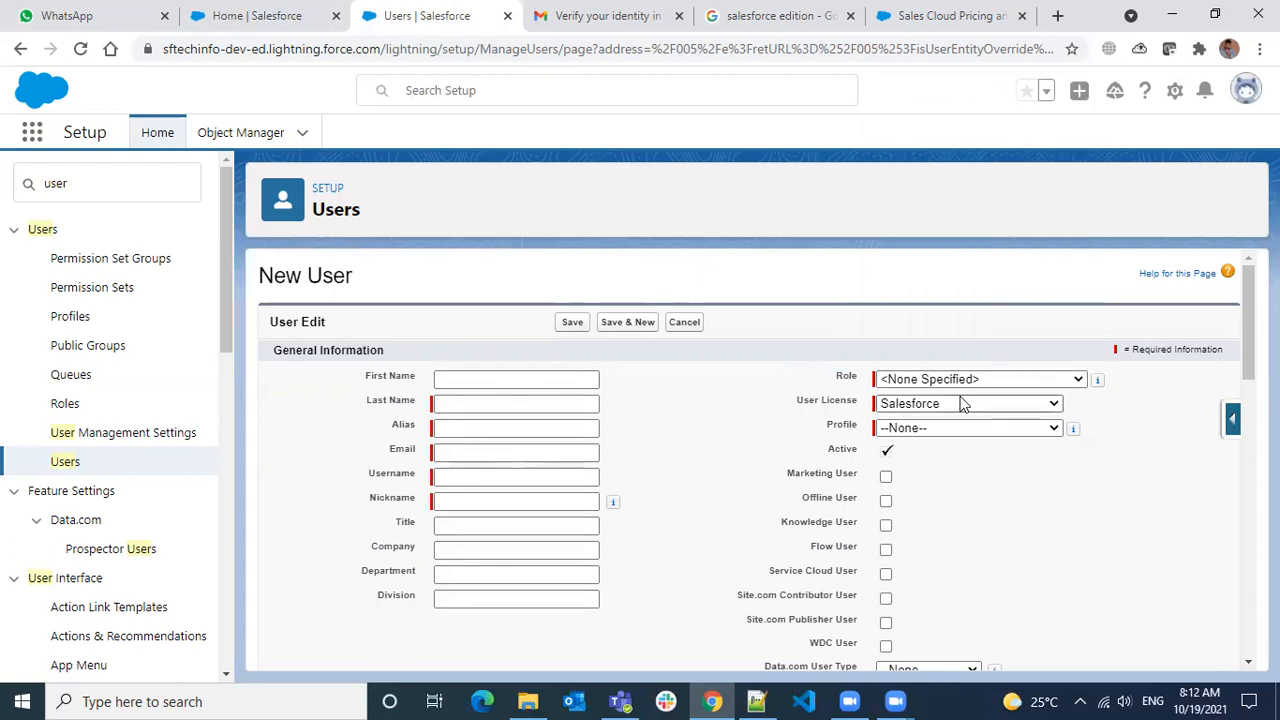
left_click_drag(856, 375, 838, 377)
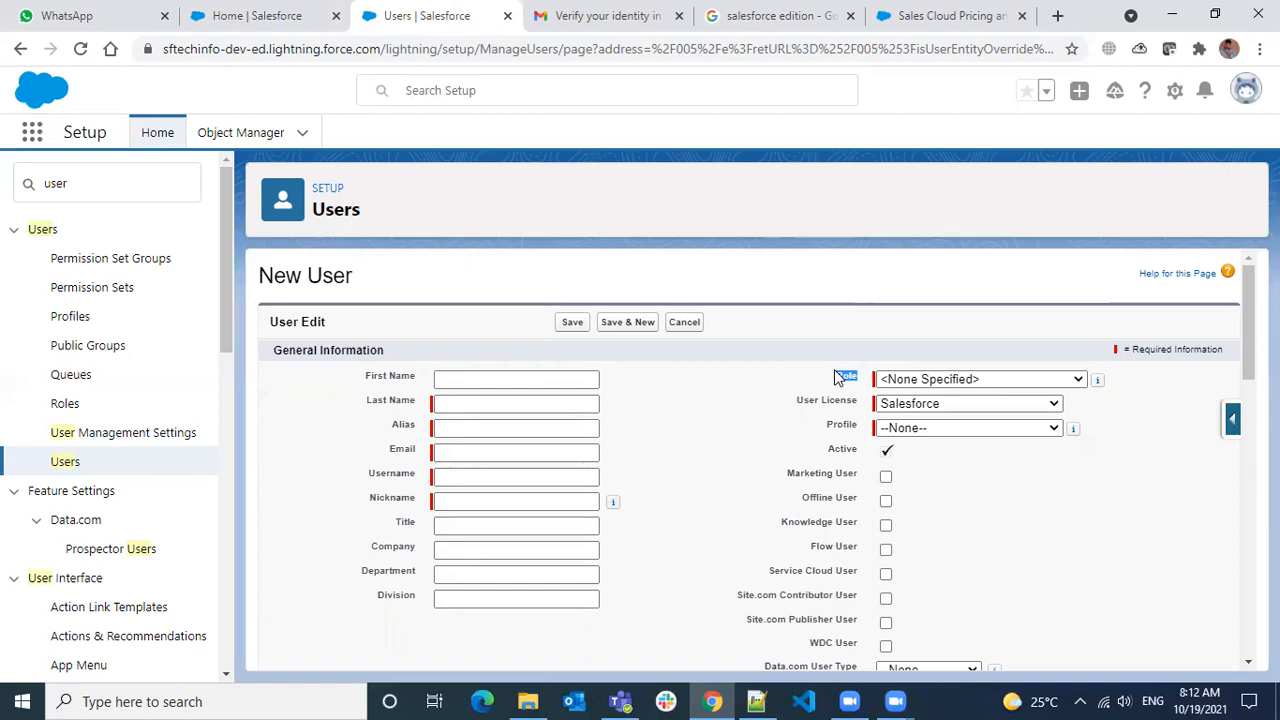
left_click_drag(822, 401, 876, 410)
left_click(893, 405)
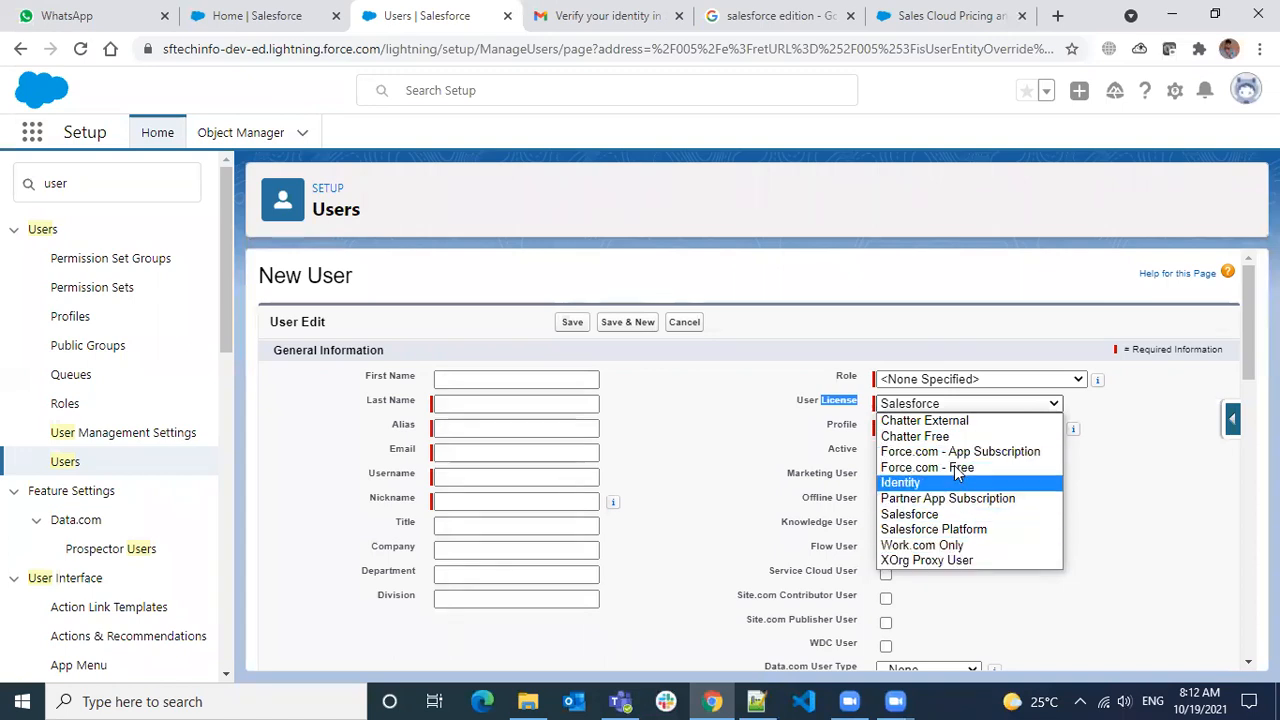
left_click(1181, 452)
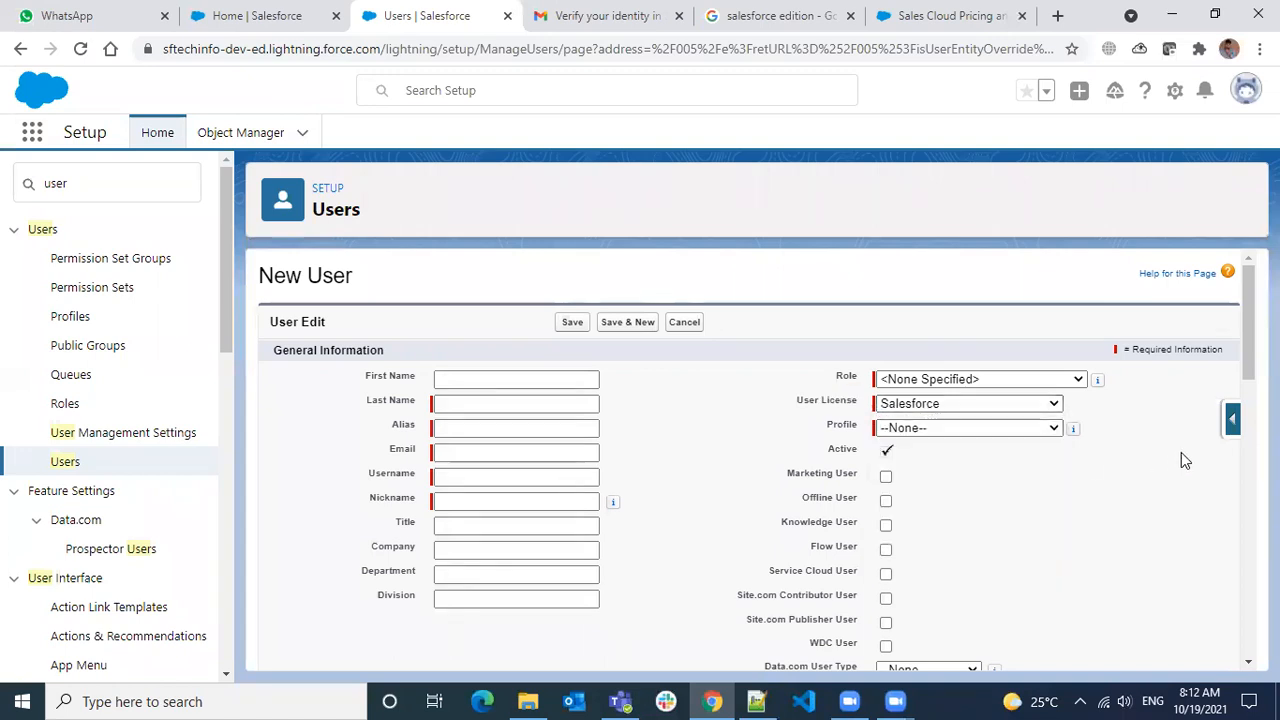
left_click(1025, 410)
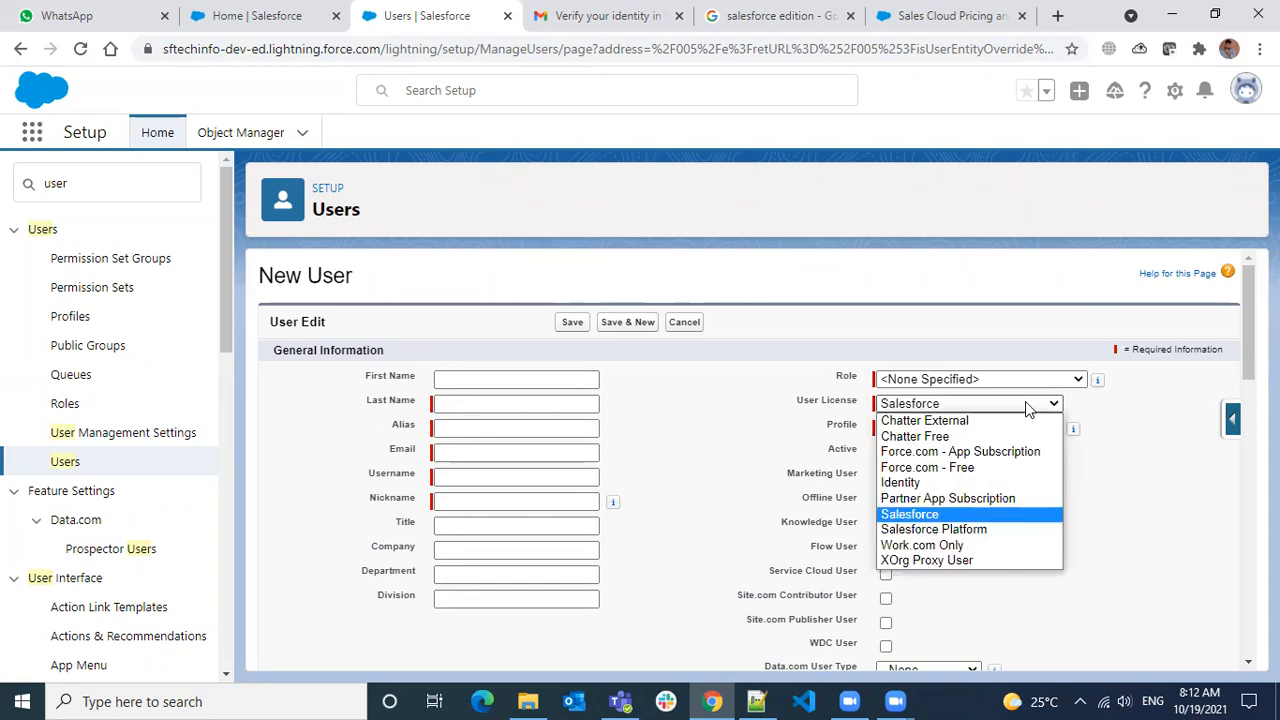
left_click(1151, 440)
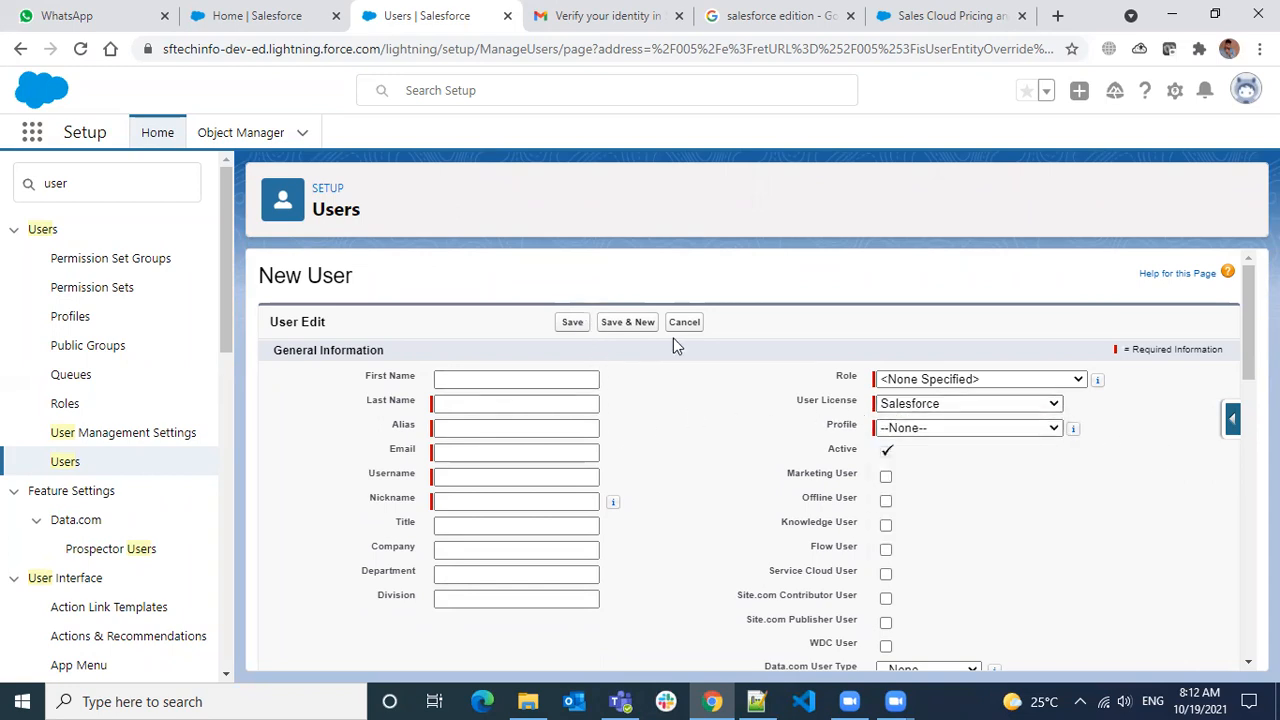
left_click(909, 408)
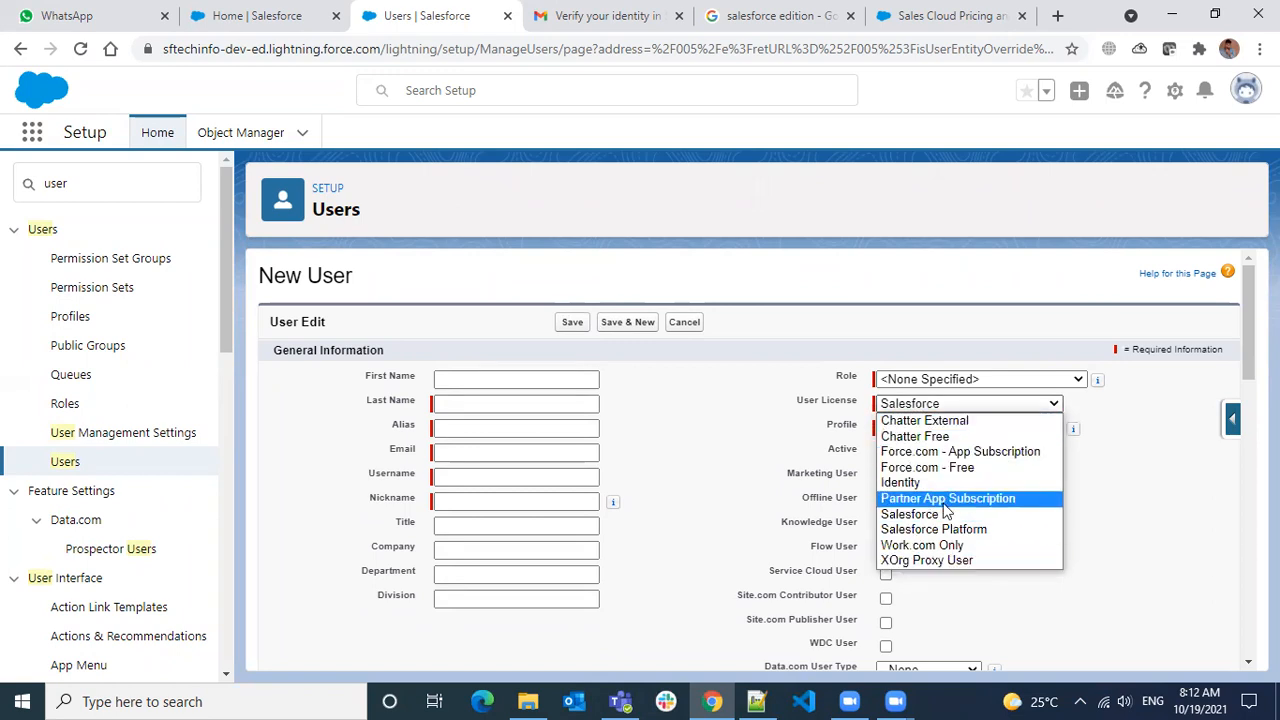
left_click(748, 392)
left_click(890, 404)
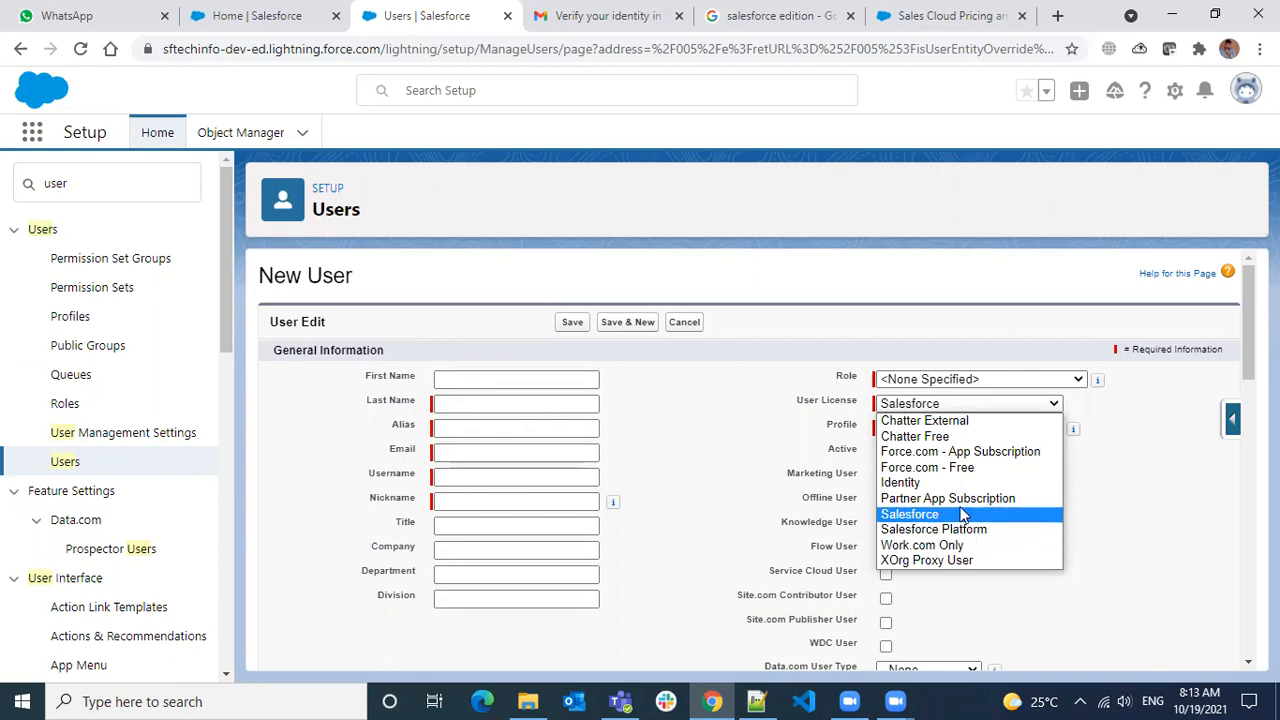
left_click(757, 431)
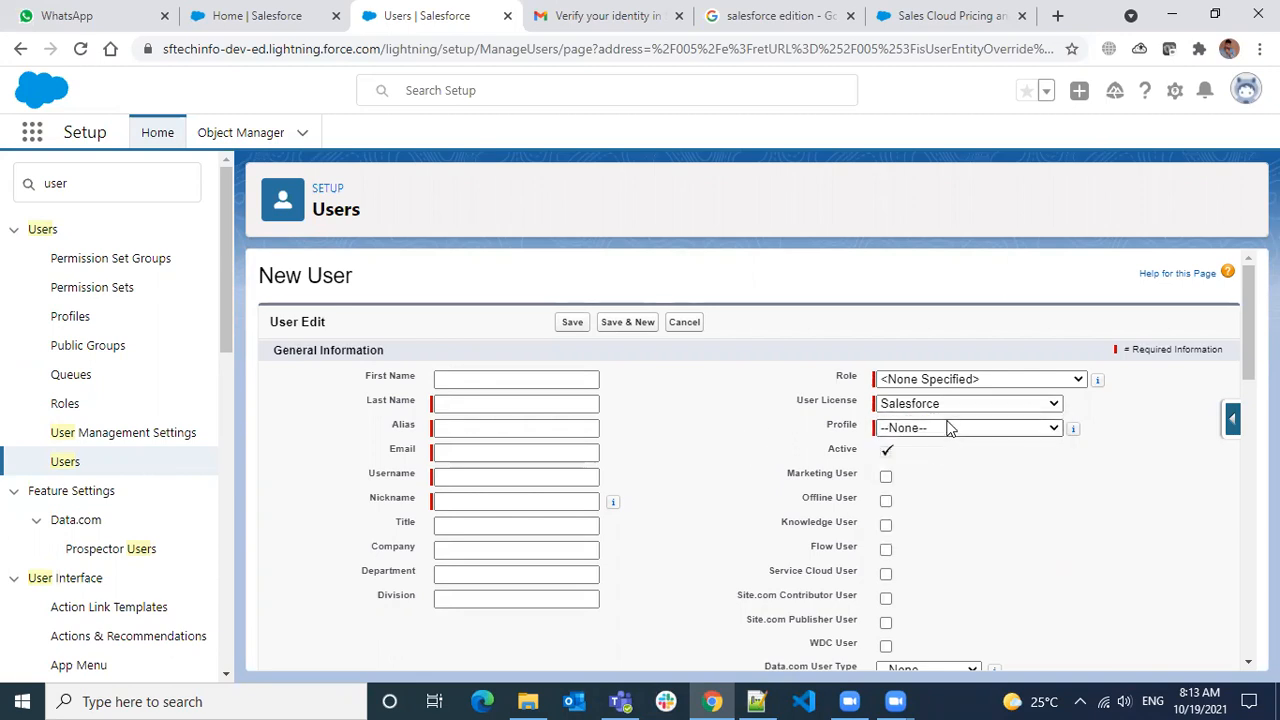
left_click(943, 428)
left_click(943, 409)
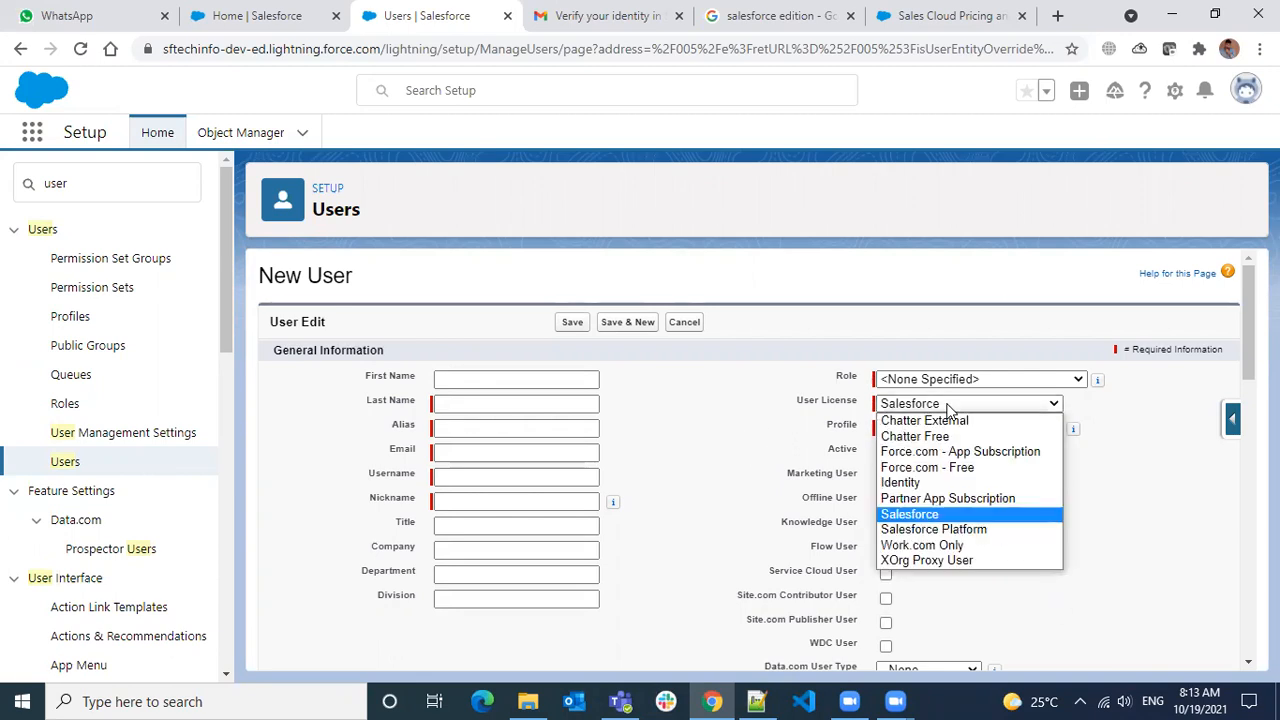
left_click(933, 482)
left_click(933, 429)
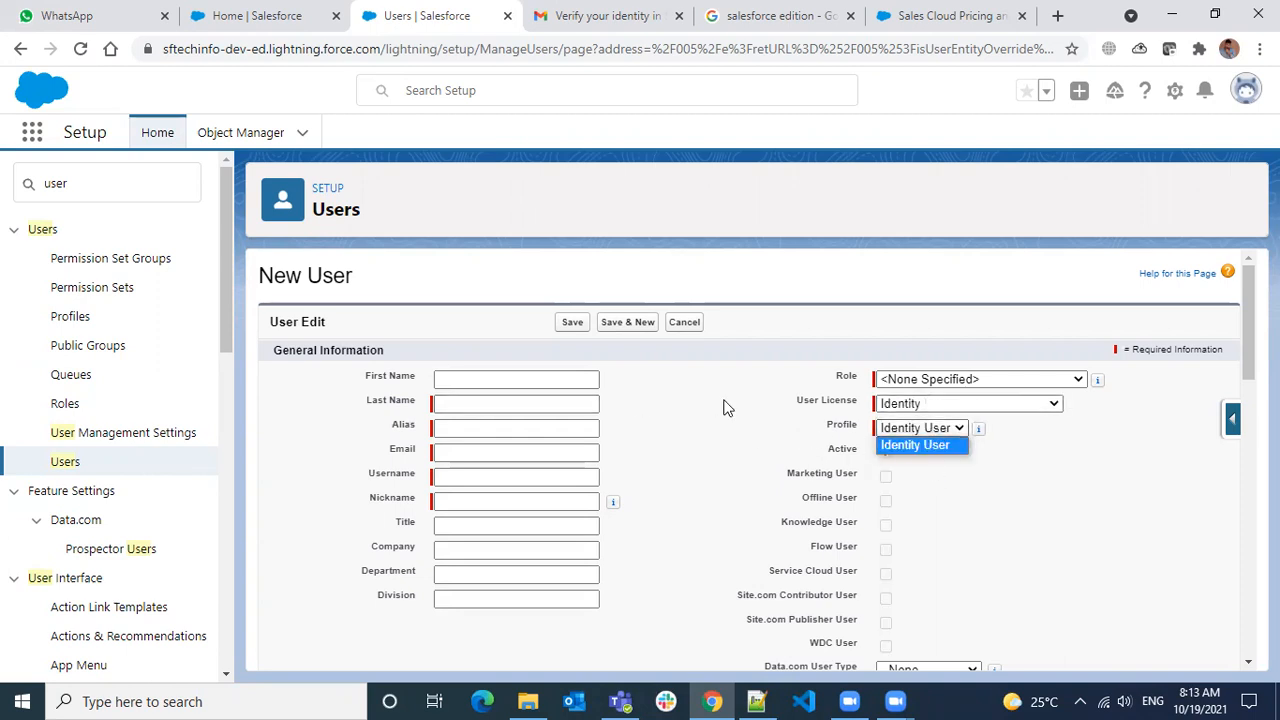
left_click(820, 434)
left_click_drag(826, 432, 855, 432)
left_click(897, 405)
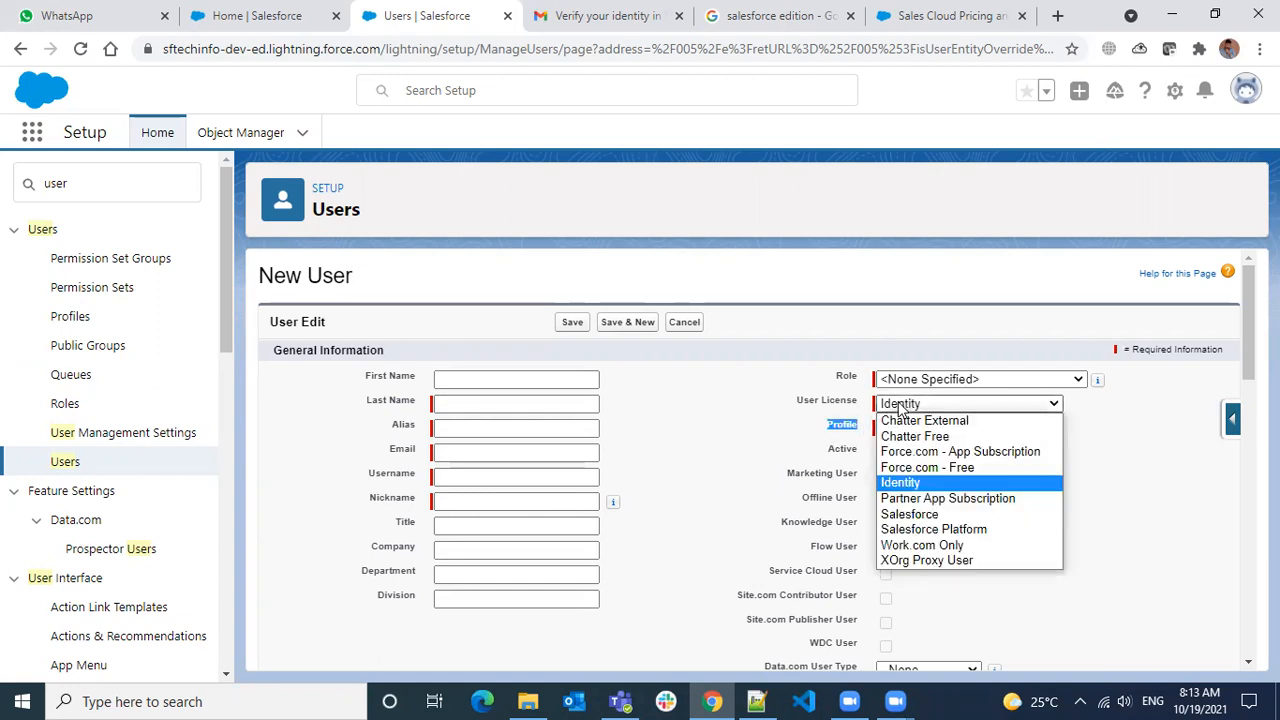
left_click(909, 514)
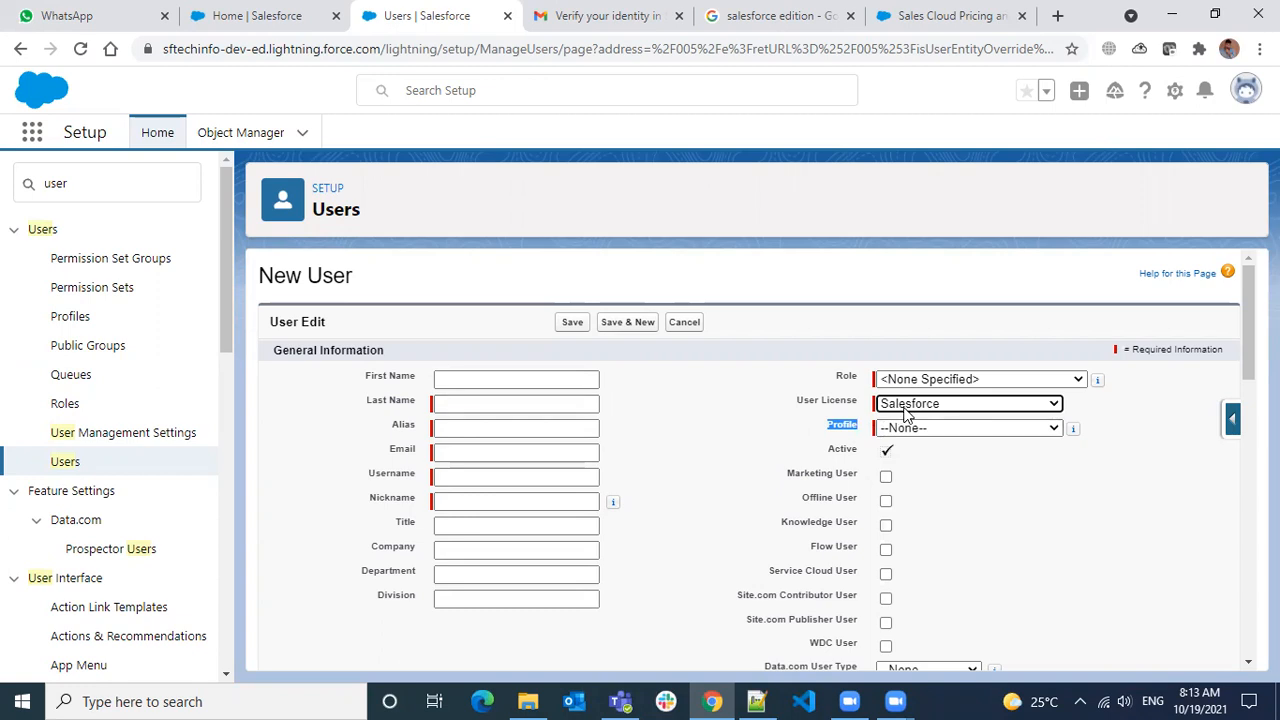
left_click(848, 428)
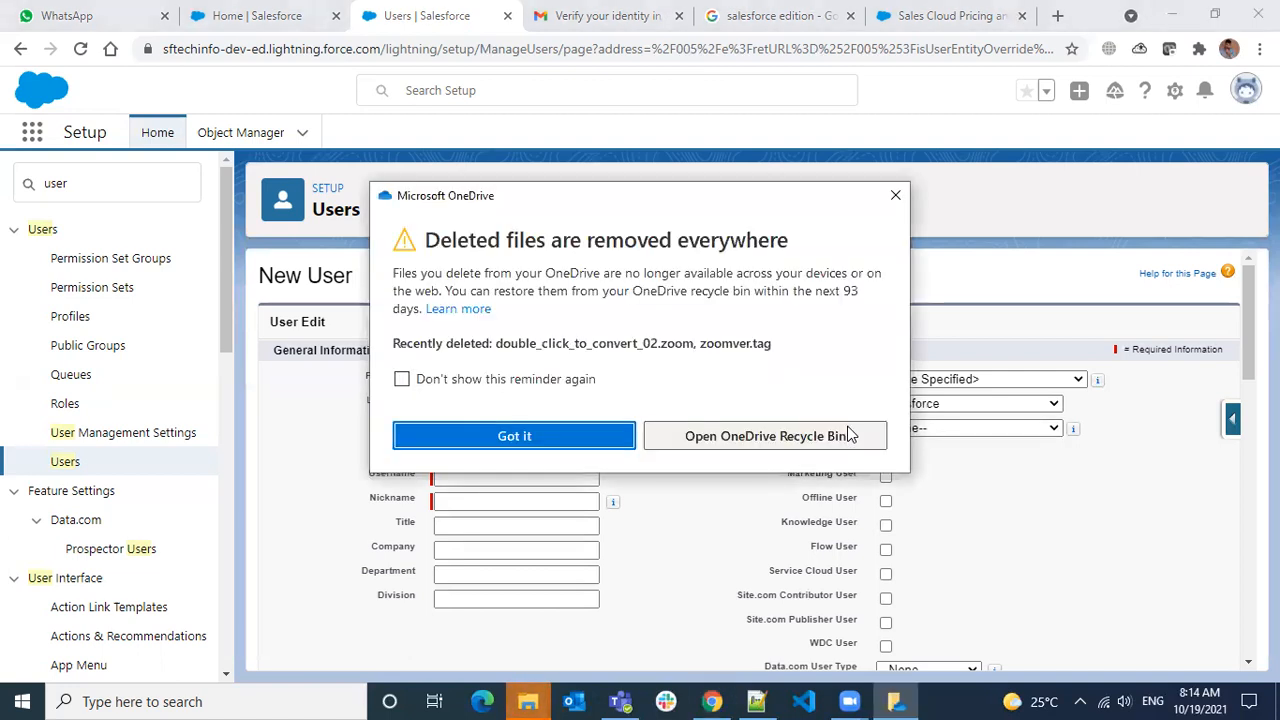
Close the OneDrive reminder and point out the Profile field and Active setting
left_click(895, 195)
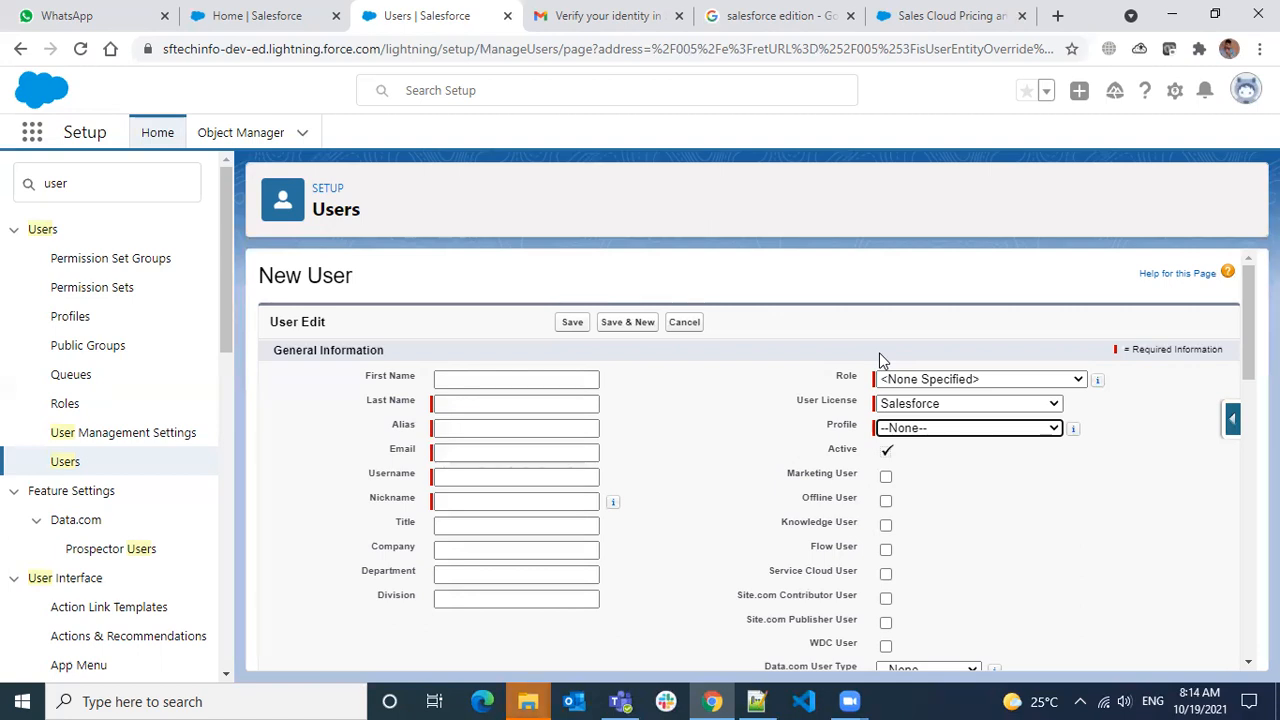
double_click(830, 428)
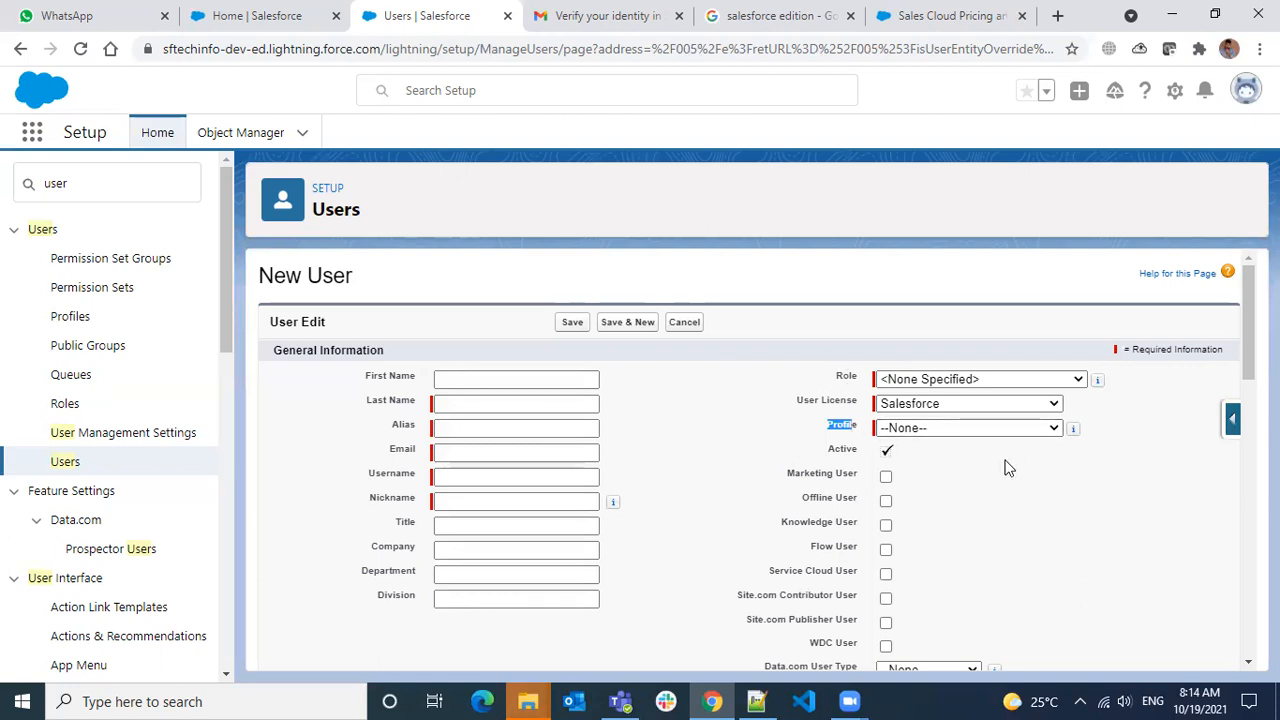
scroll(1004, 480, "down", 1)
scroll(729, 410, "up", 1)
left_click_drag(828, 455, 903, 455)
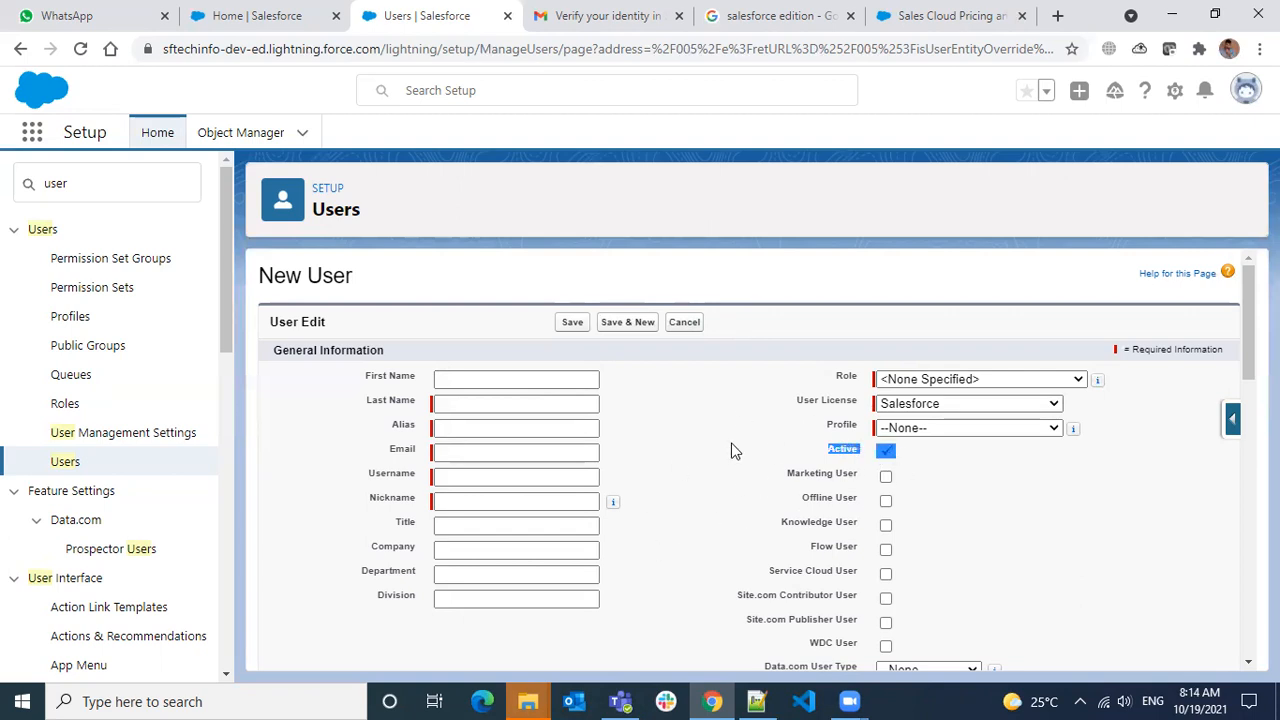
left_click(839, 461)
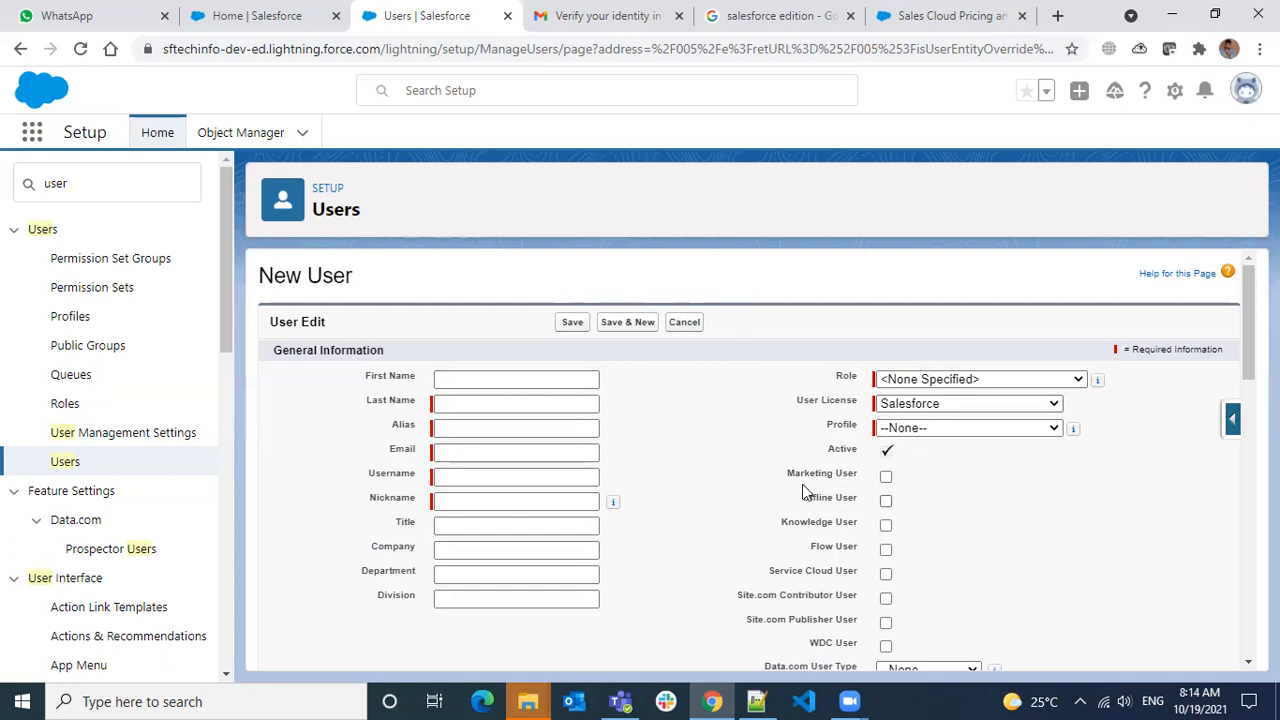
Click into the Email field, dismiss its address suggestions, and switch to the Gmail tab
left_click(459, 450)
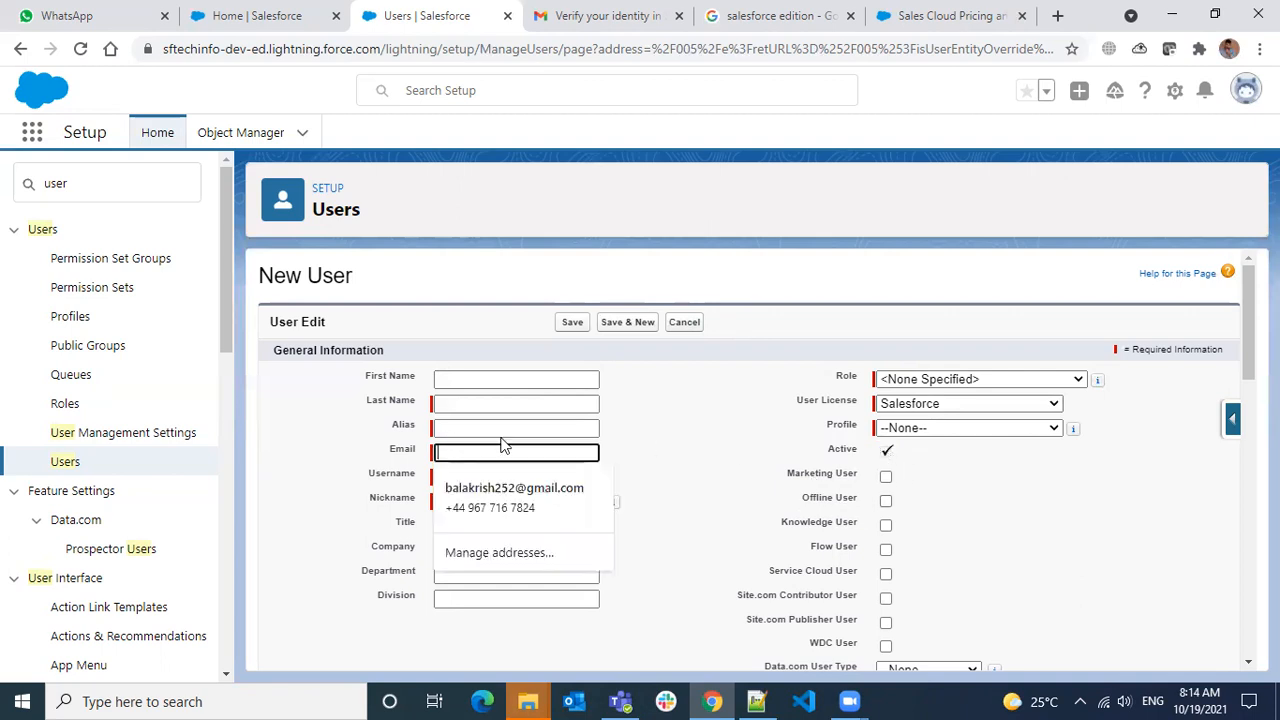
left_click(266, 37)
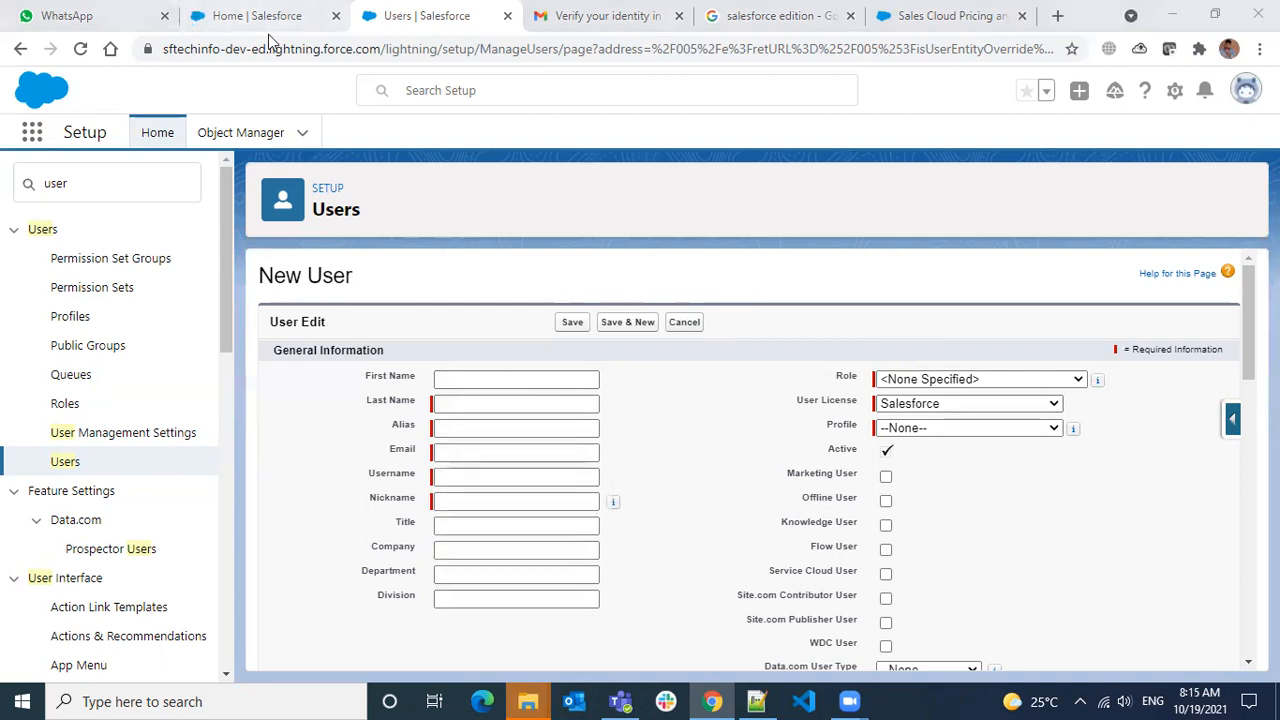
left_click(585, 32)
Go from the verification email back to the Gmail inbox, then return to the Users | Salesforce tab
left_click(585, 32)
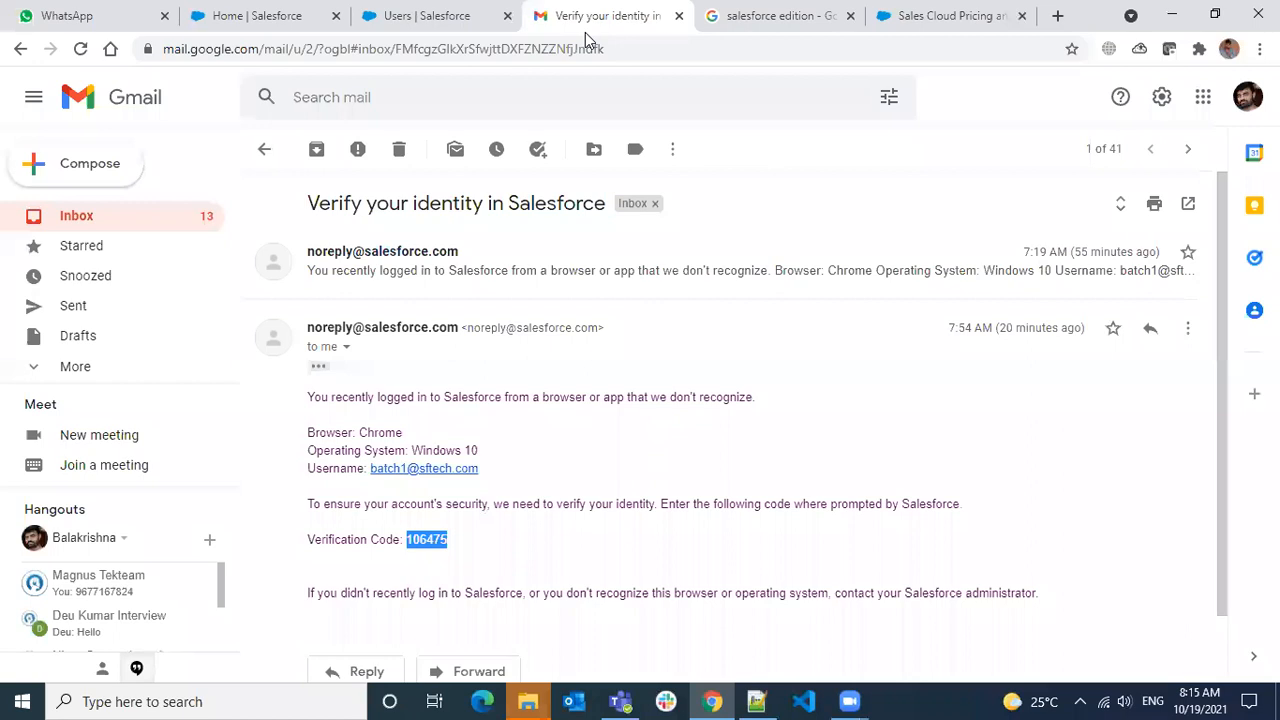
left_click(264, 150)
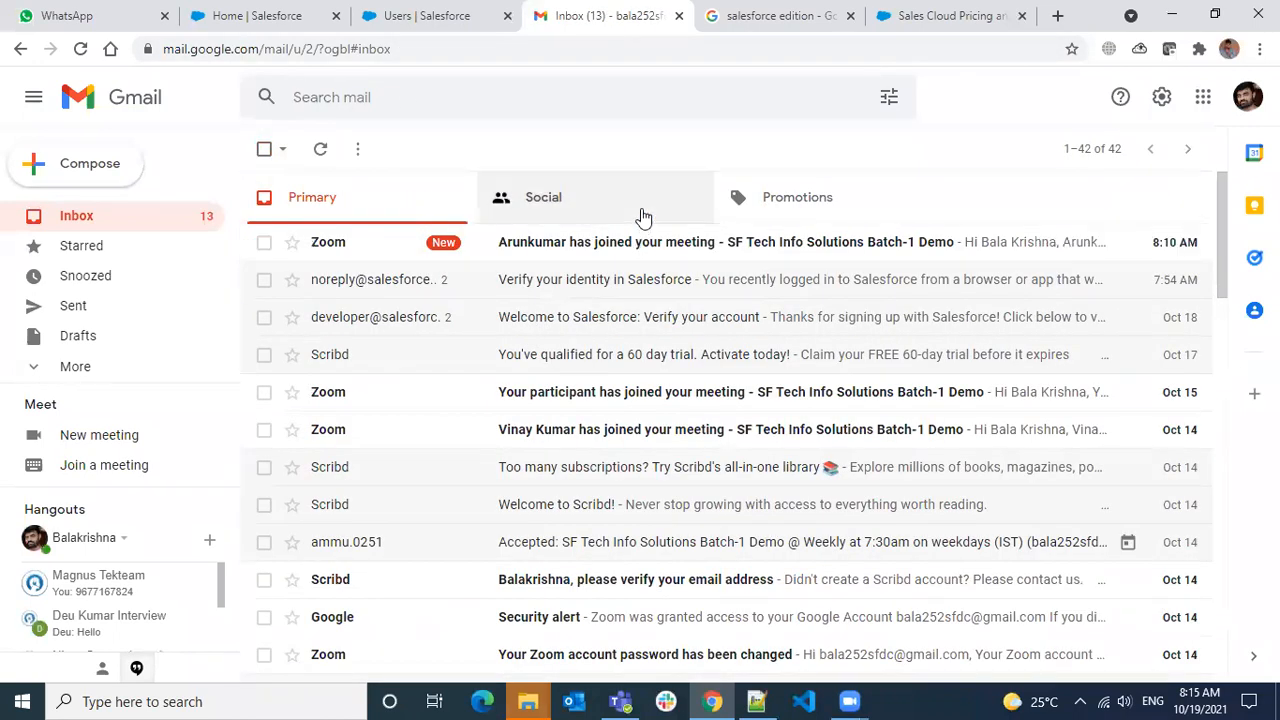
left_click(397, 33)
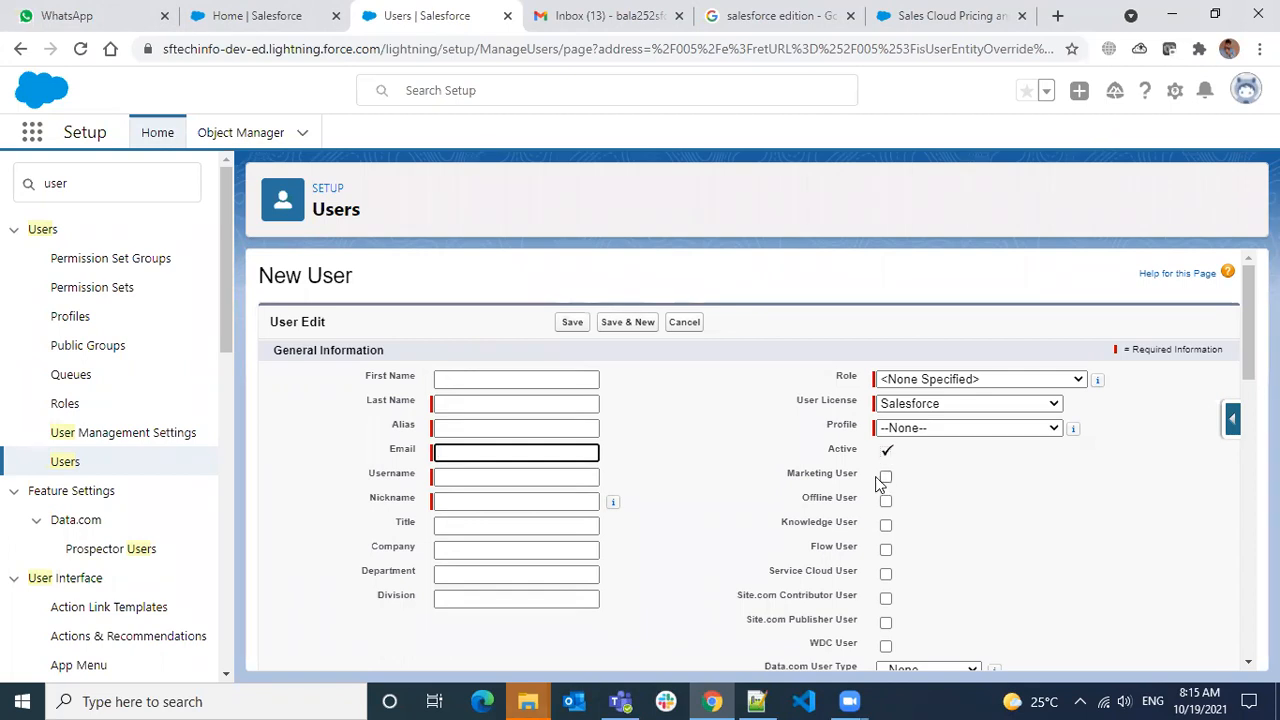
scroll(680, 487, "down", 10)
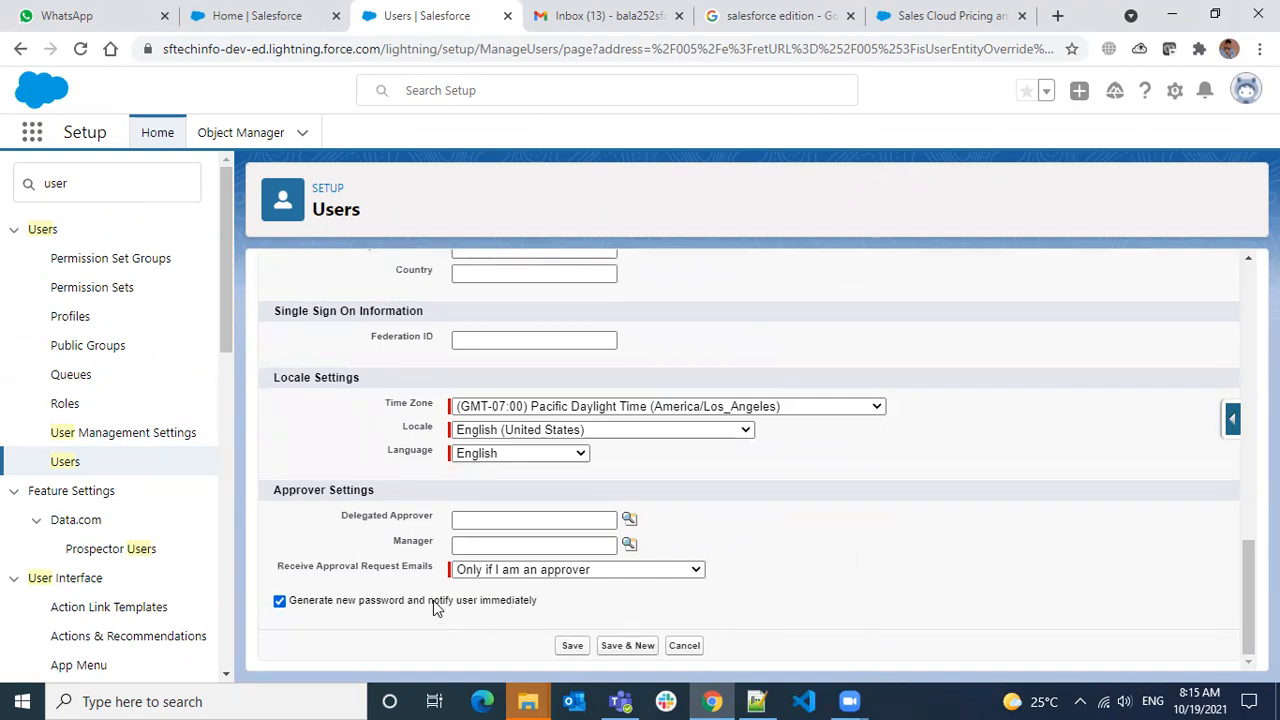
left_click_drag(429, 601, 551, 601)
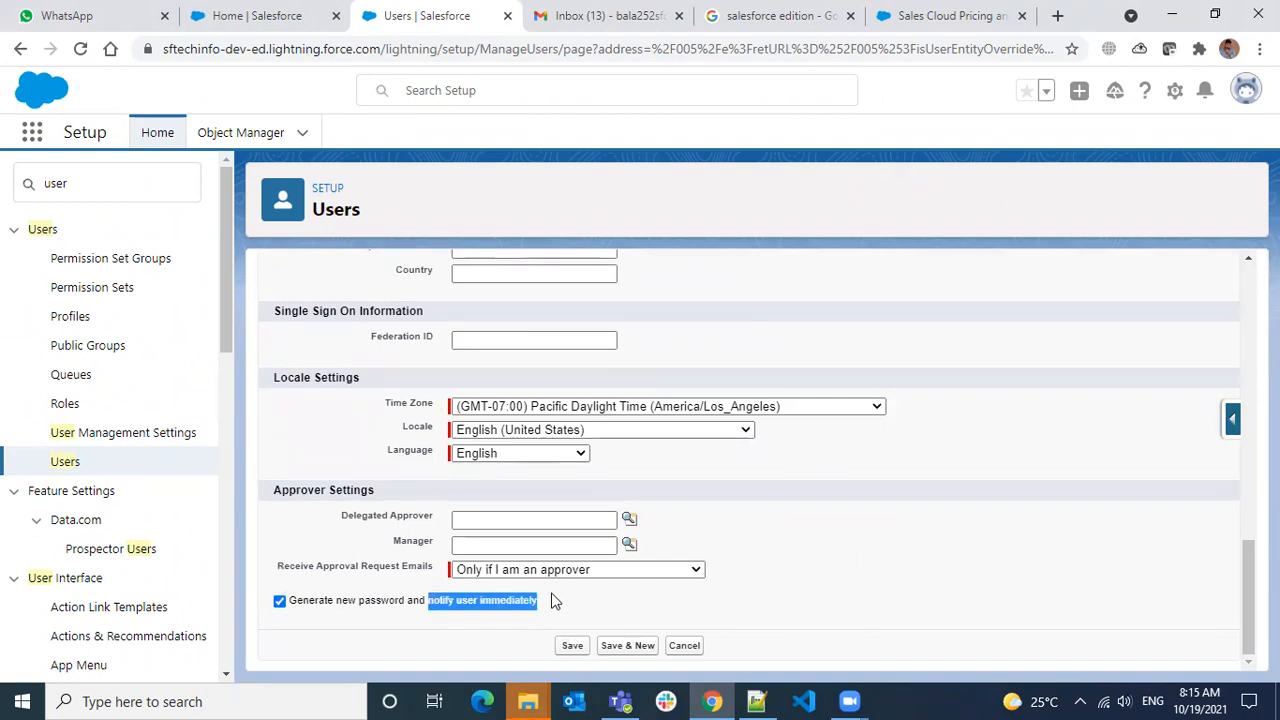
left_click(281, 602)
scroll(845, 496, "up", 10)
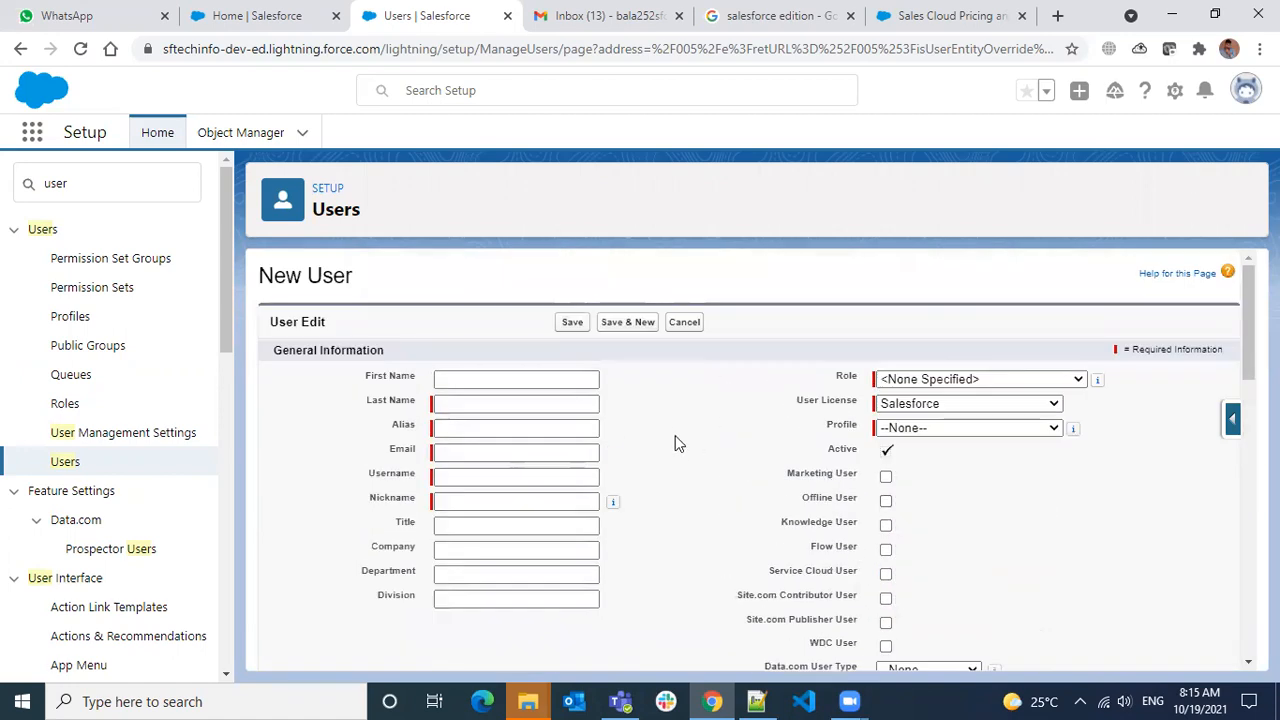
scroll(600, 490, "down", 6)
scroll(546, 457, "up", 3)
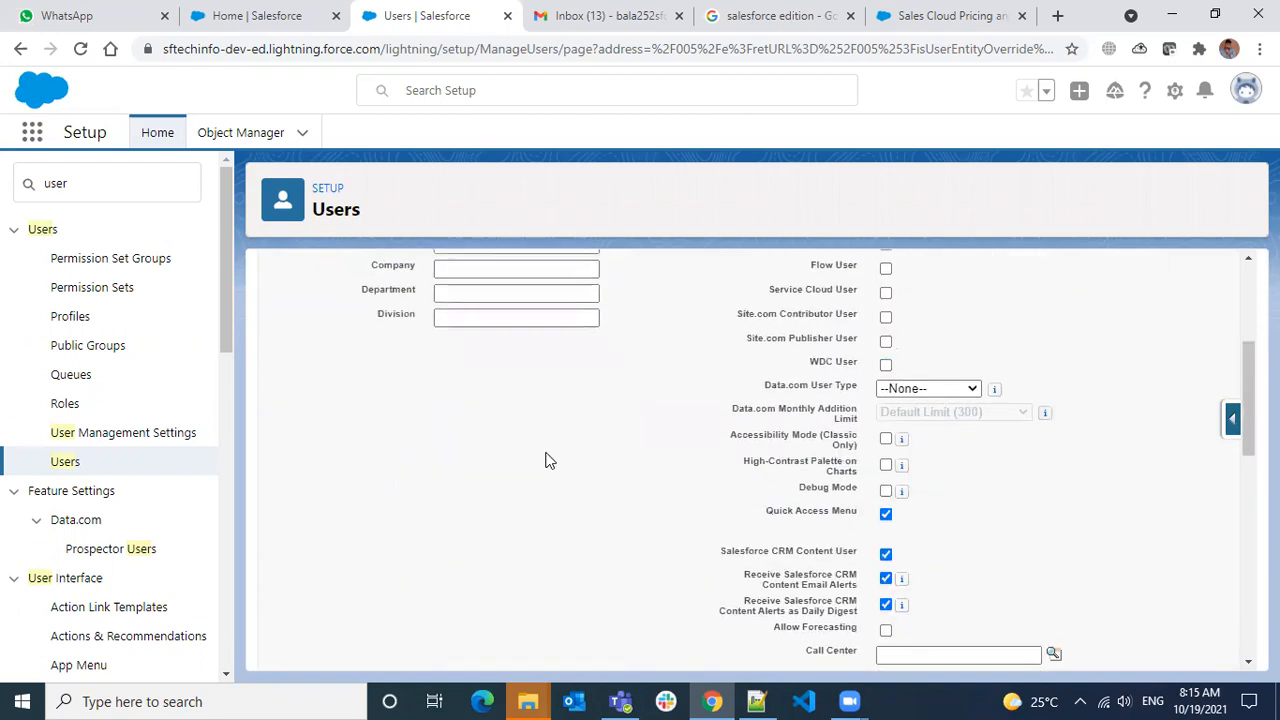
scroll(433, 350, "up", 2)
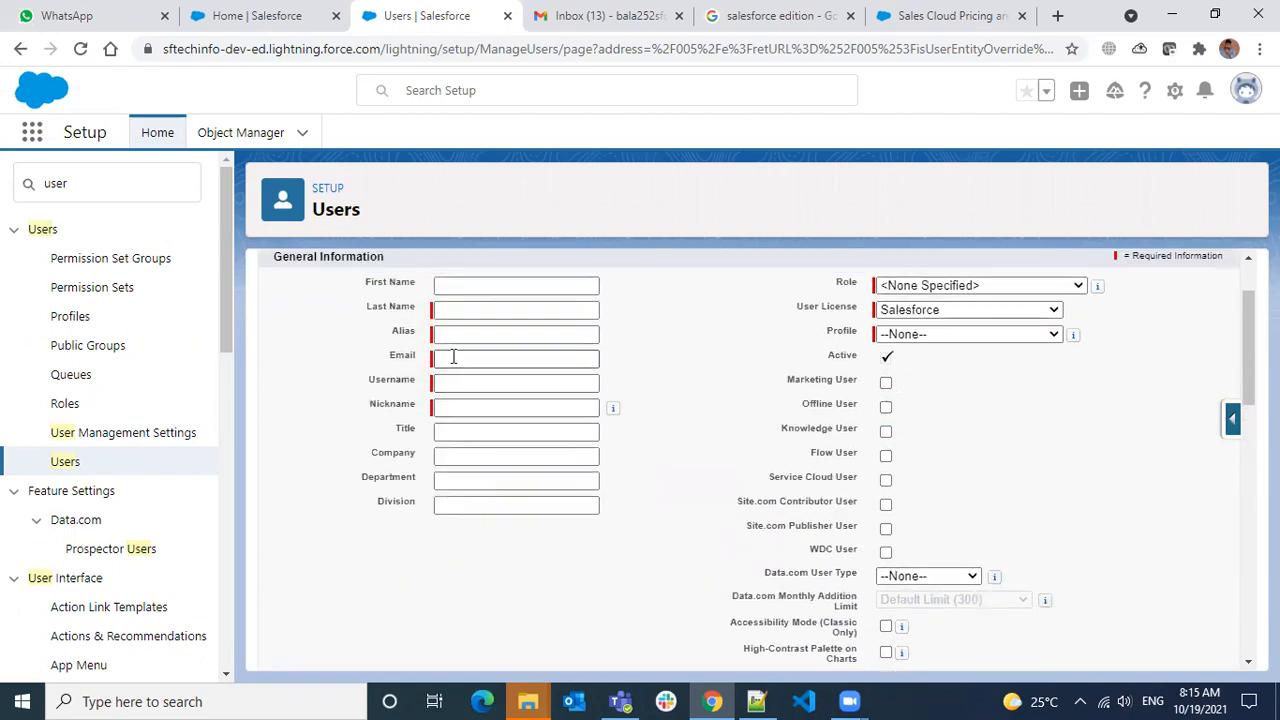
left_click(511, 360)
scroll(714, 425, "down", 6)
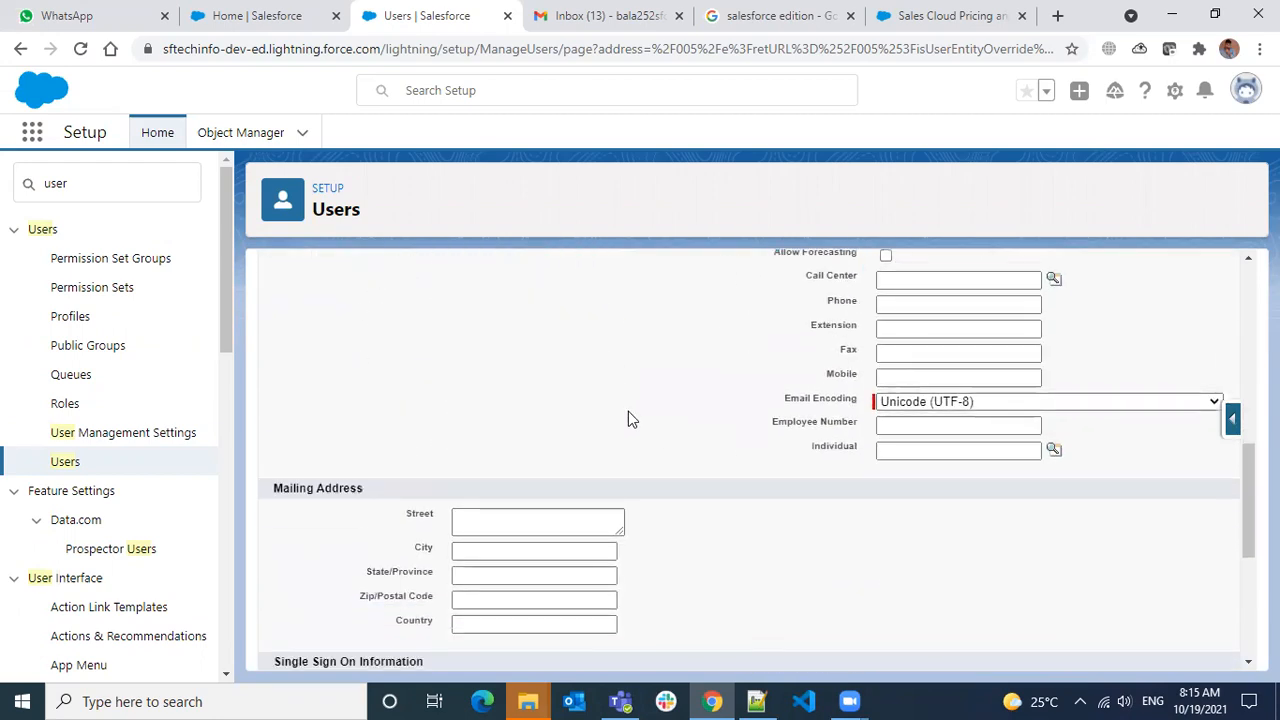
scroll(560, 430, "down", 5)
left_click(280, 601)
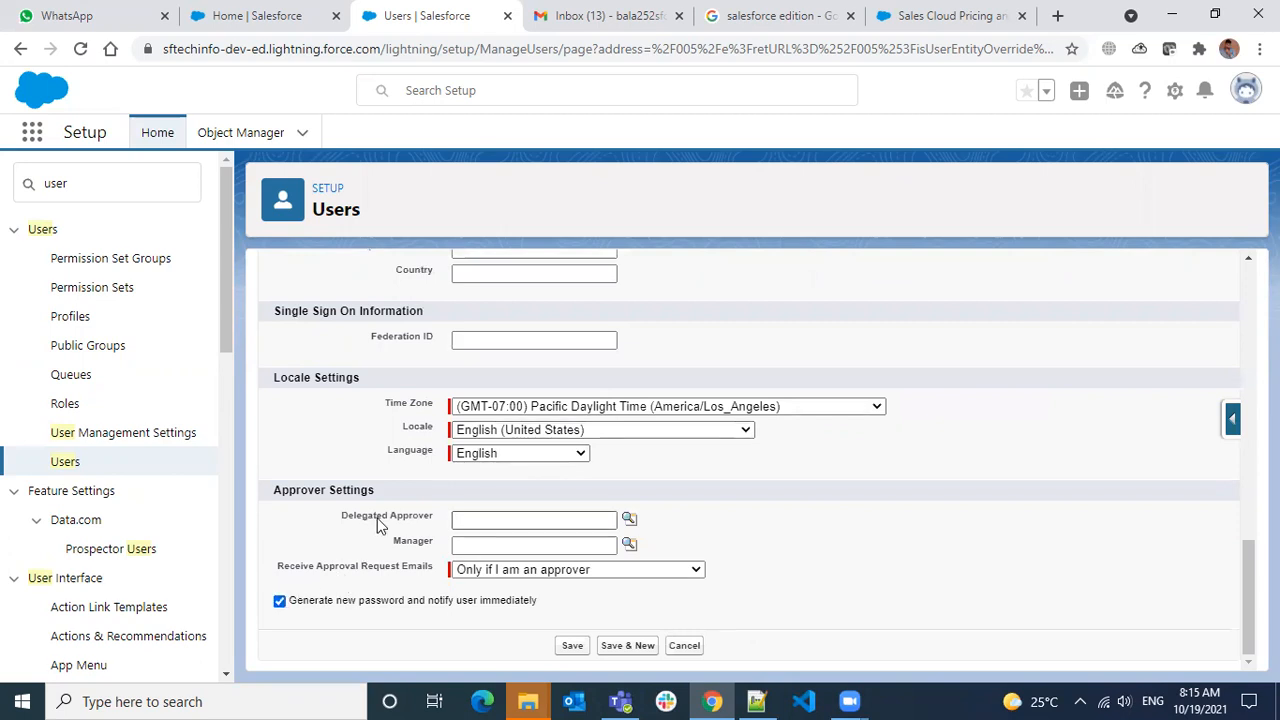
scroll(914, 509, "up", 10)
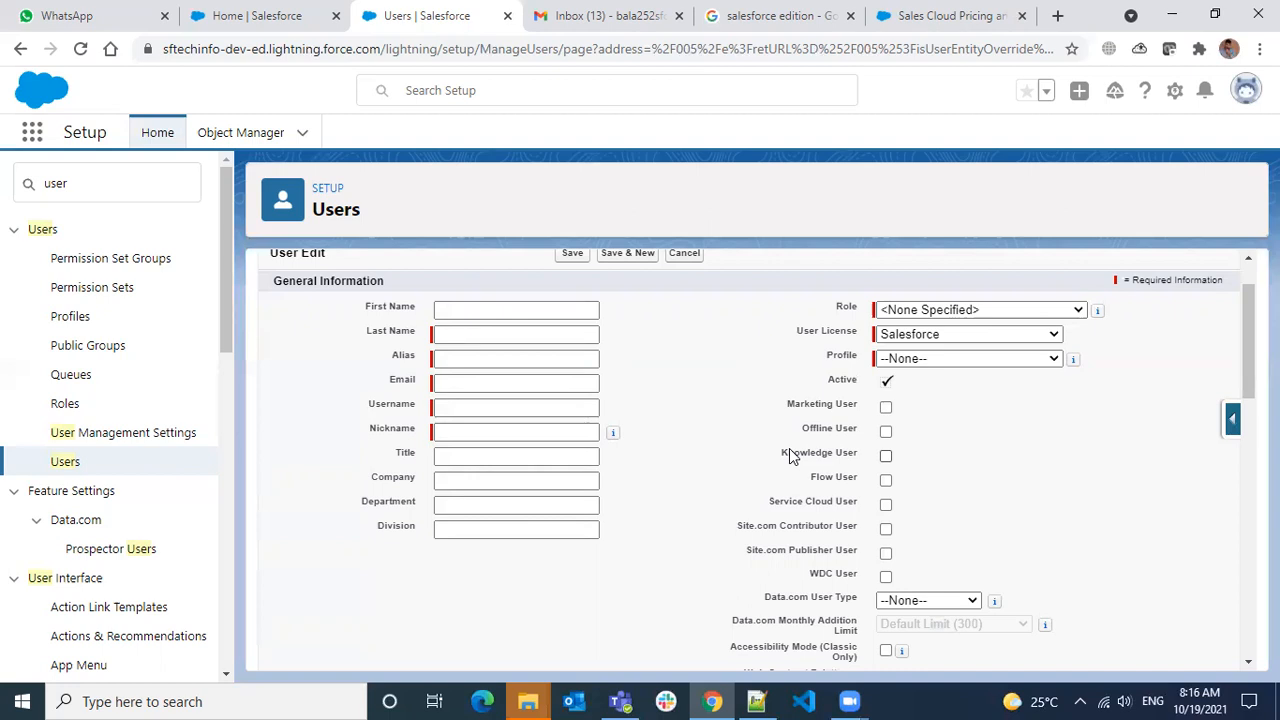
Untick generating a new password, and review the Offline User and Site.com Contributor User options
scroll(568, 366, "down", 9)
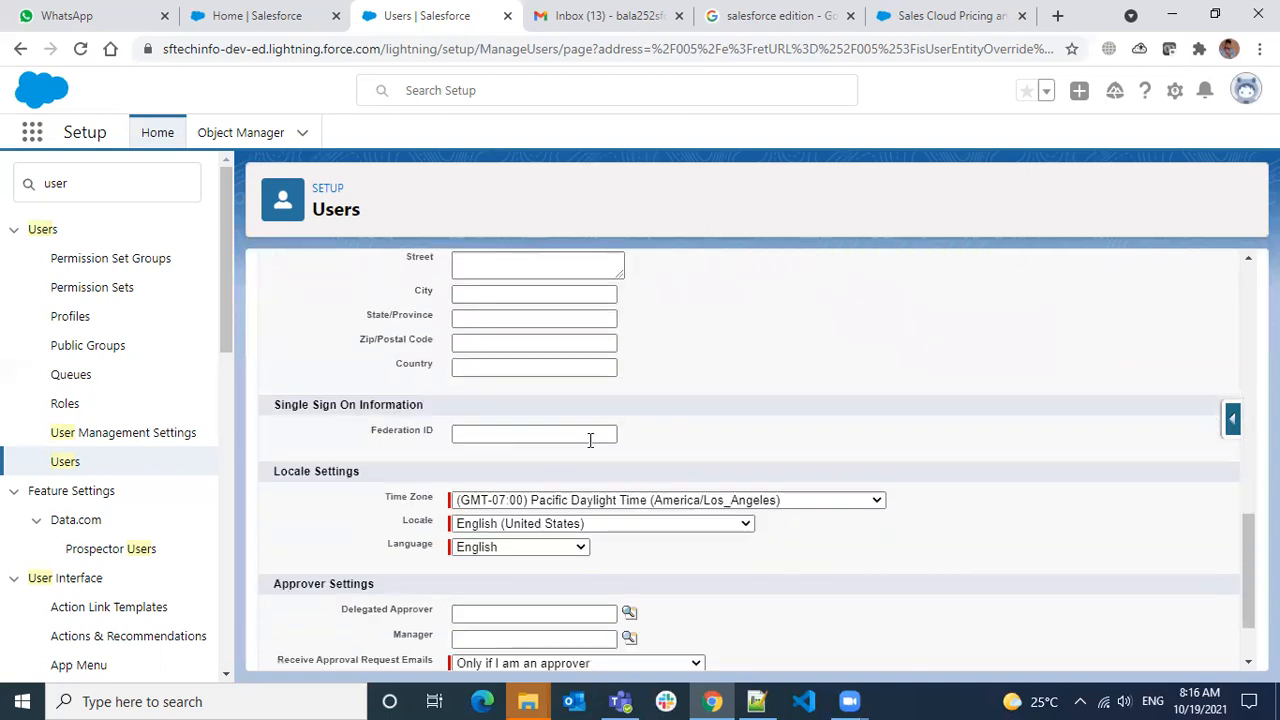
scroll(543, 534, "down", 2)
left_click(281, 601)
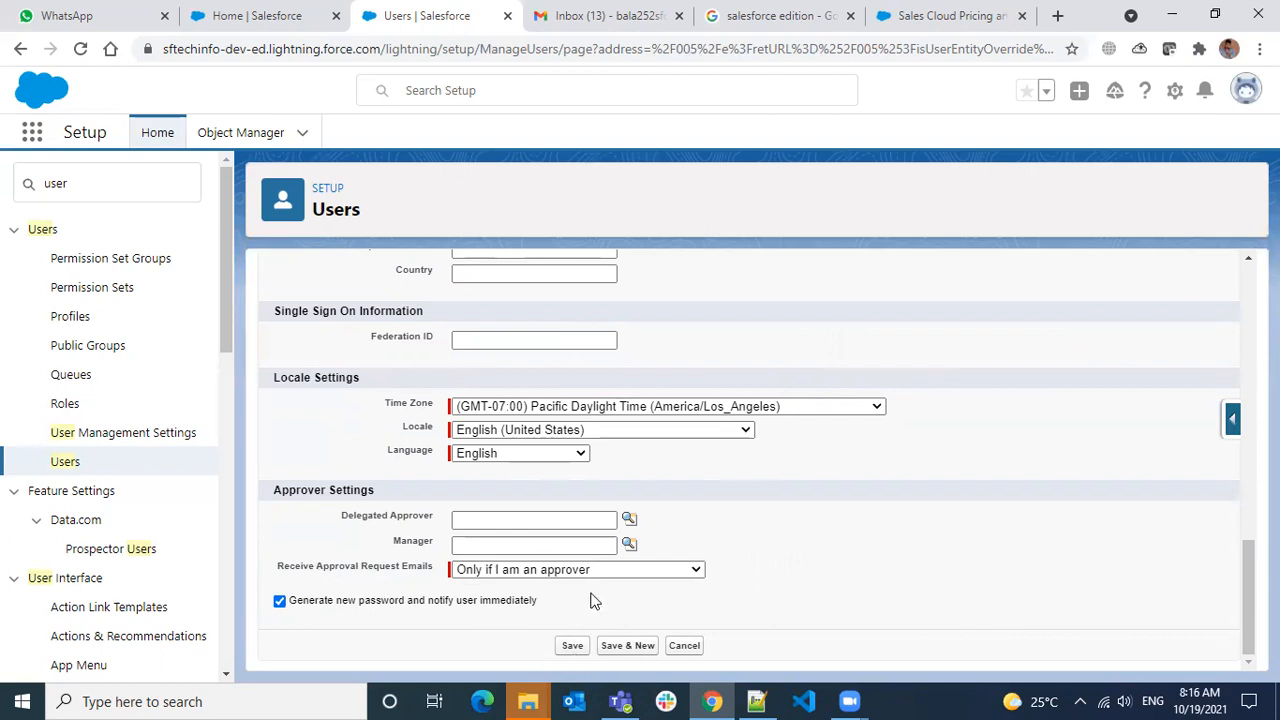
scroll(723, 526, "up", 4)
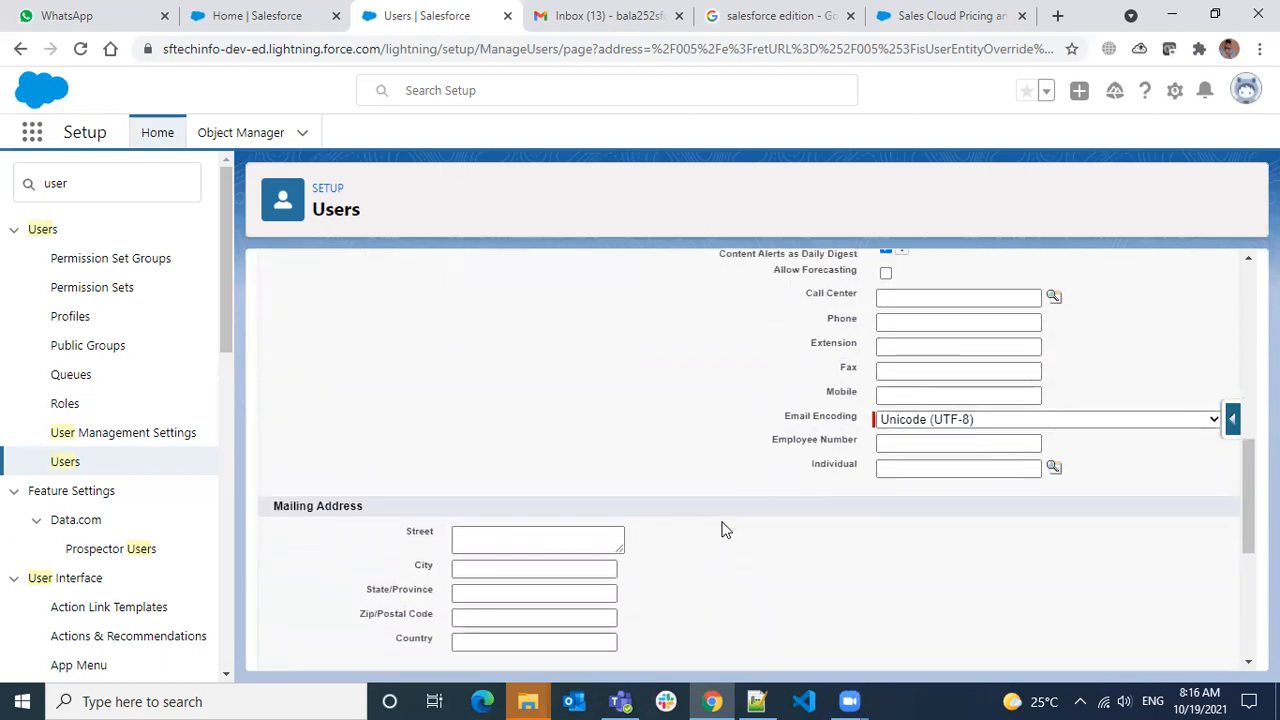
left_click_drag(316, 512, 333, 513)
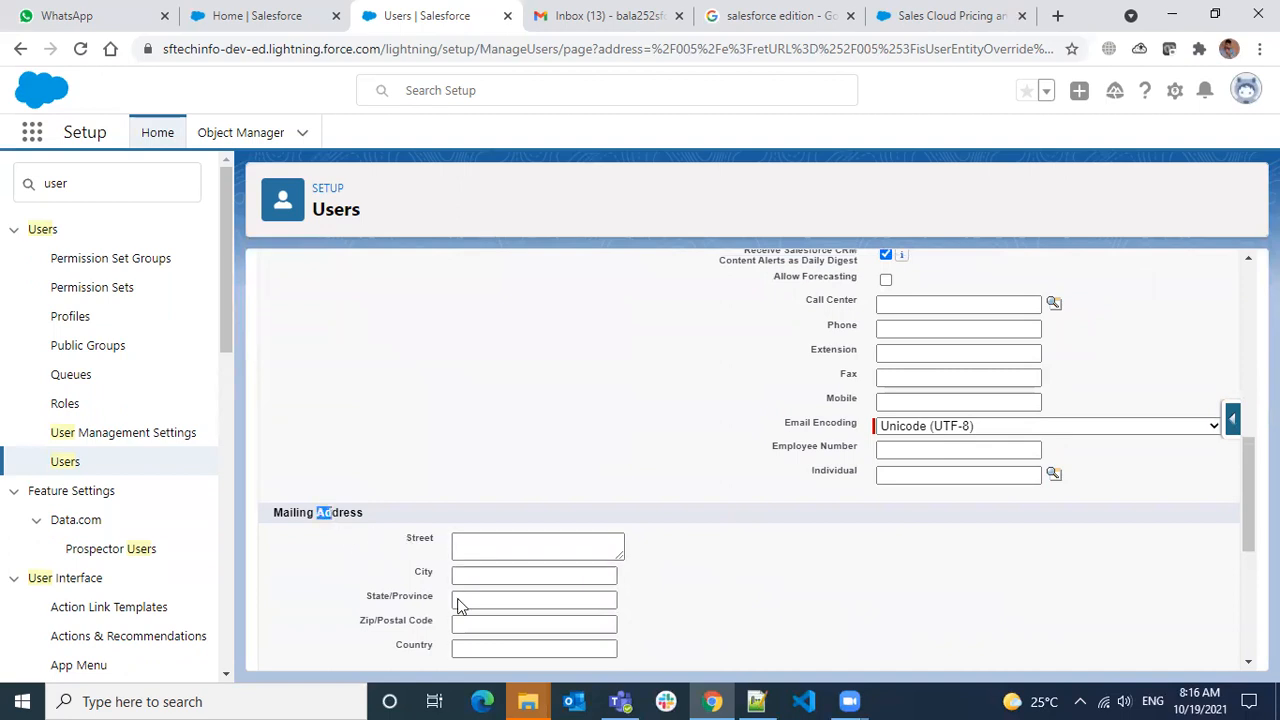
scroll(826, 569, "up", 1)
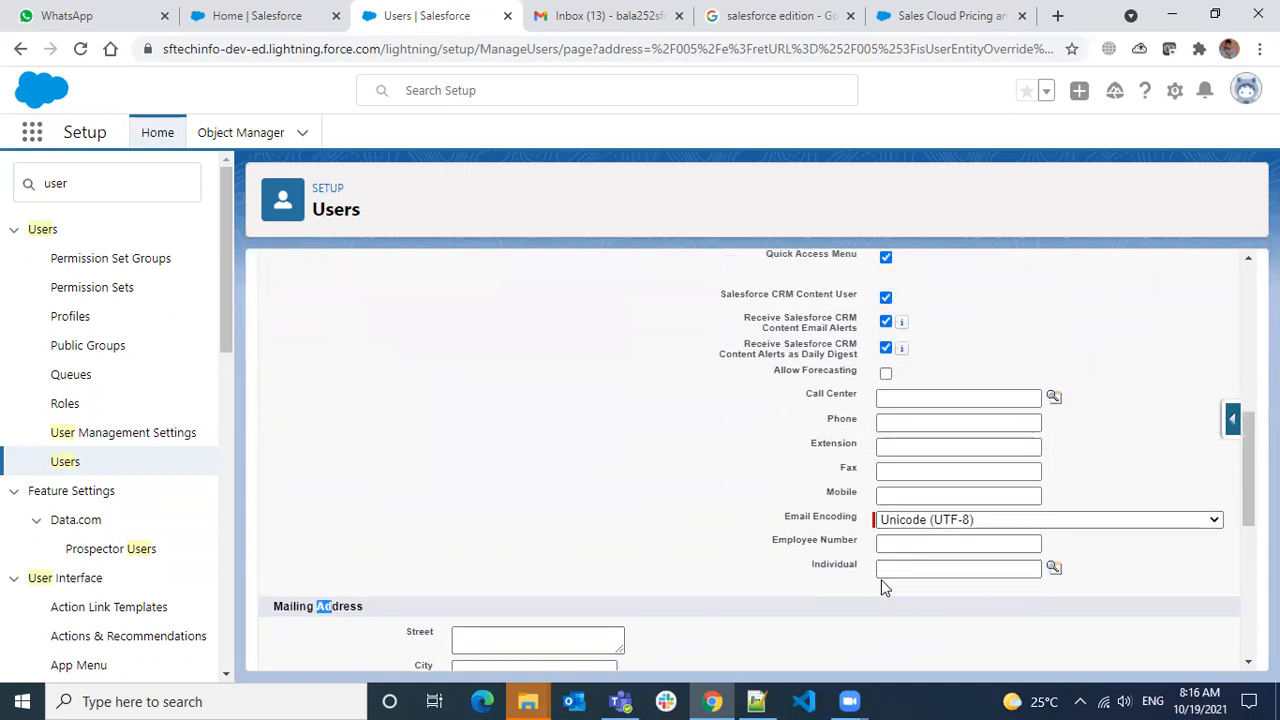
scroll(881, 580, "up", 4)
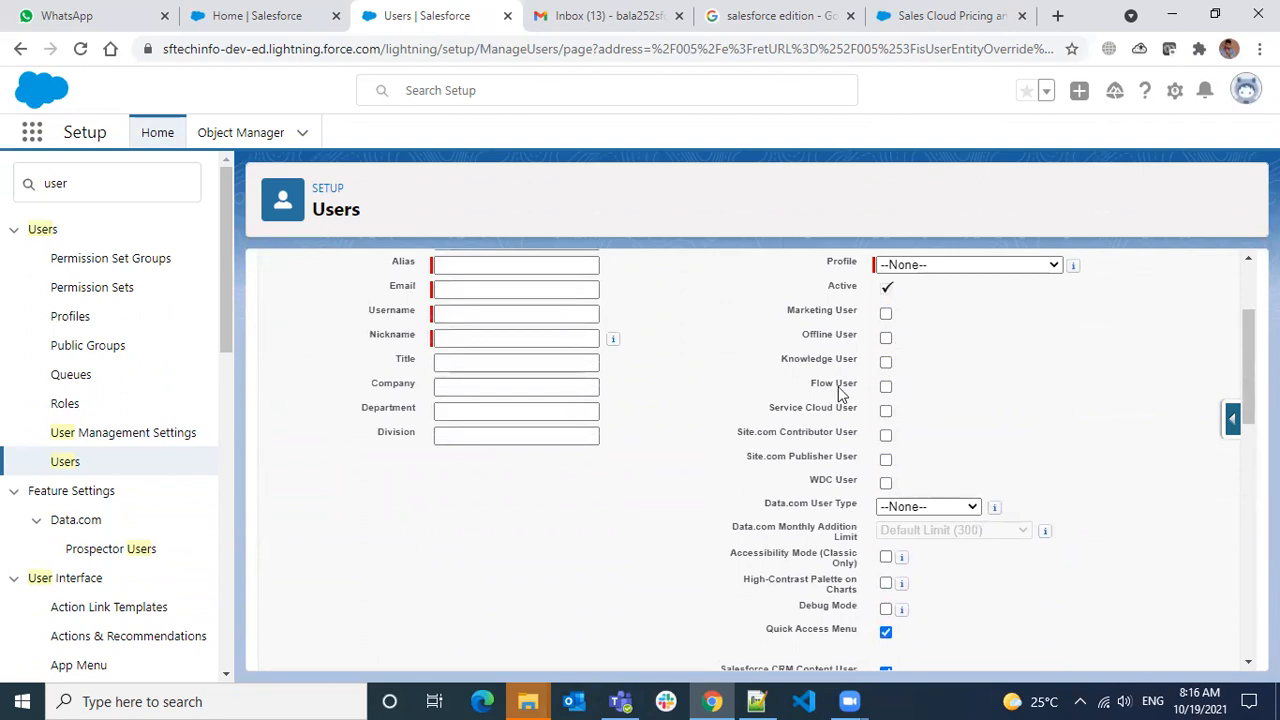
left_click_drag(805, 312, 838, 386)
left_click_drag(822, 432, 846, 433)
left_click(845, 356)
Tick Marketing User and review the User License and Marketing User fields
scroll(1030, 464, "down", 1)
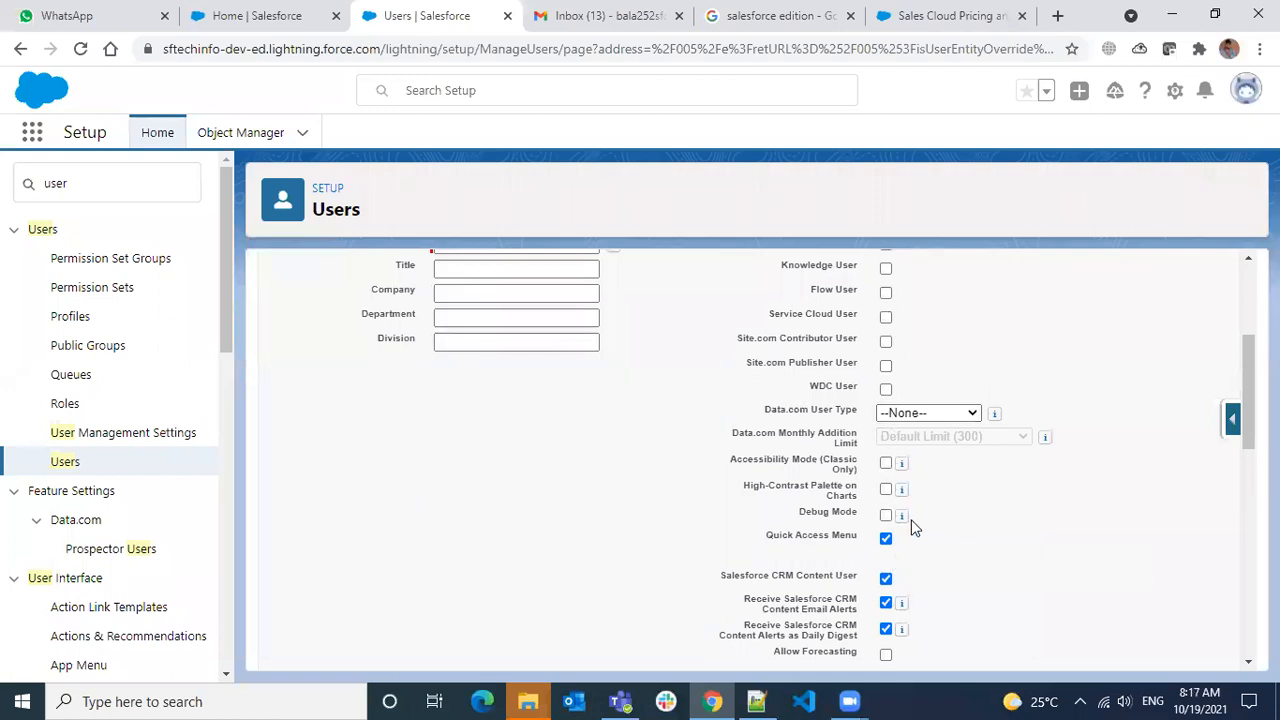
scroll(887, 310, "up", 1)
left_click(887, 315)
scroll(926, 405, "up", 1)
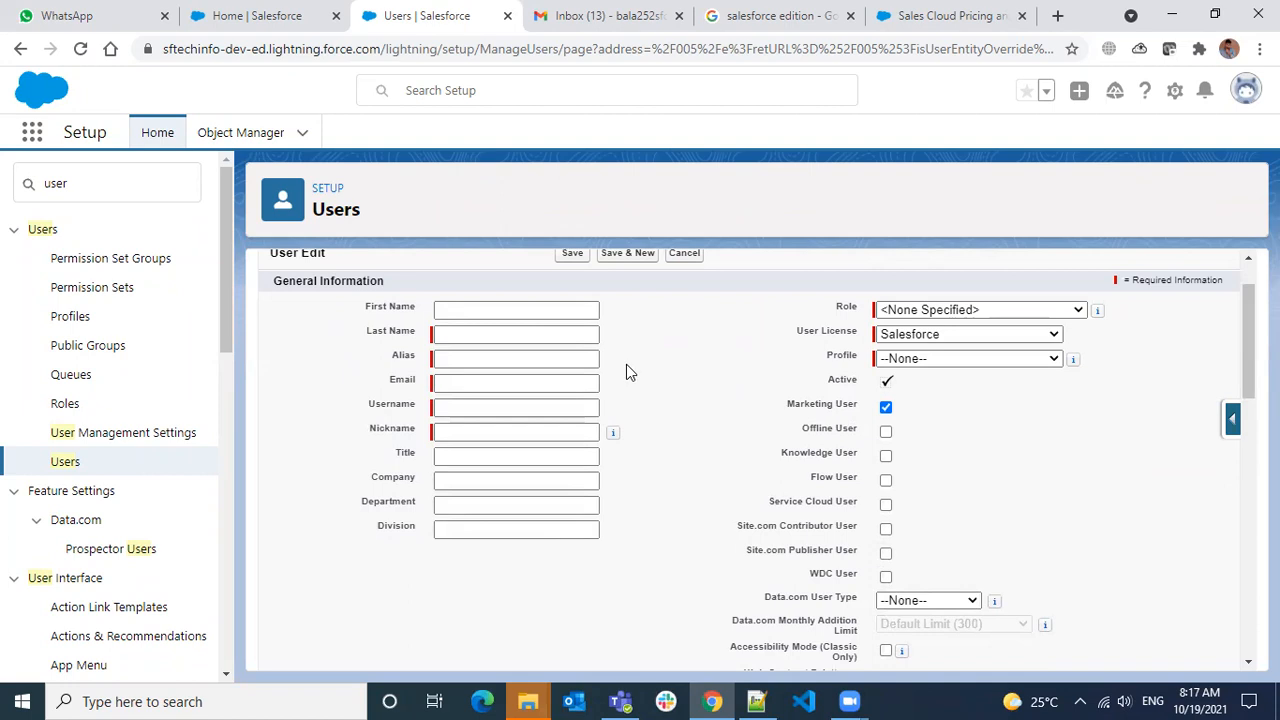
left_click_drag(834, 330, 960, 342)
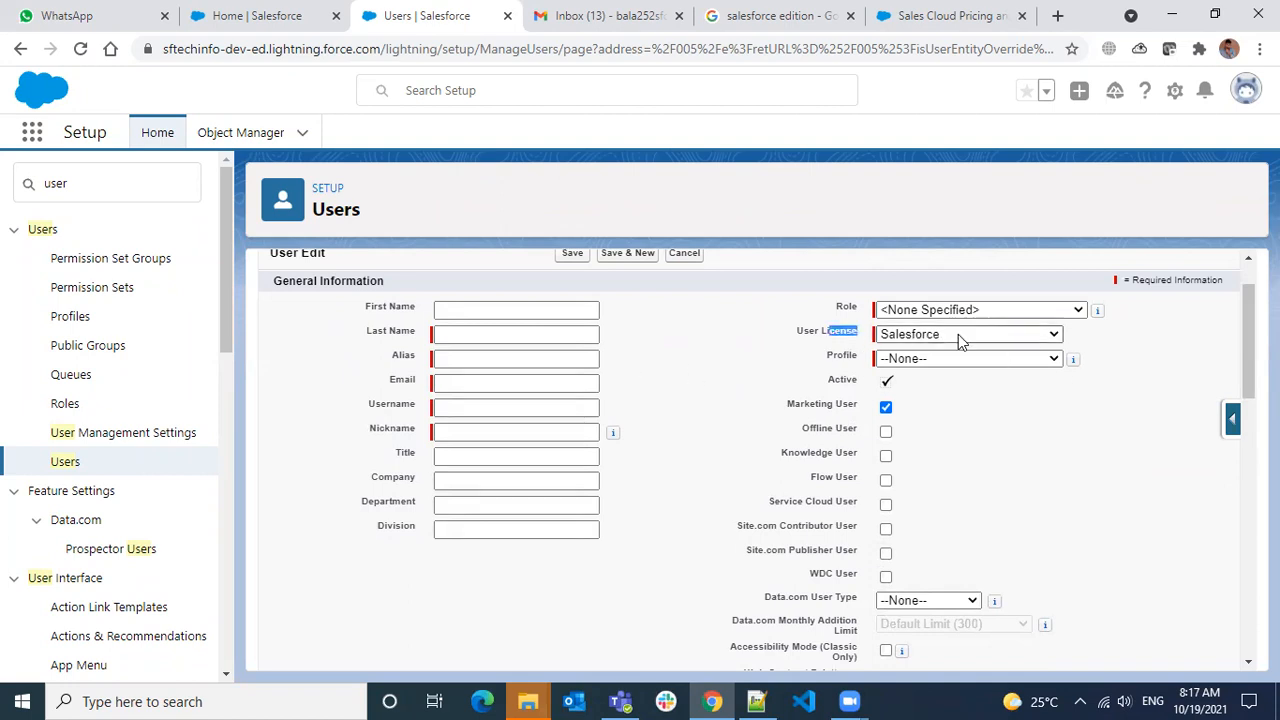
left_click_drag(818, 405, 858, 413)
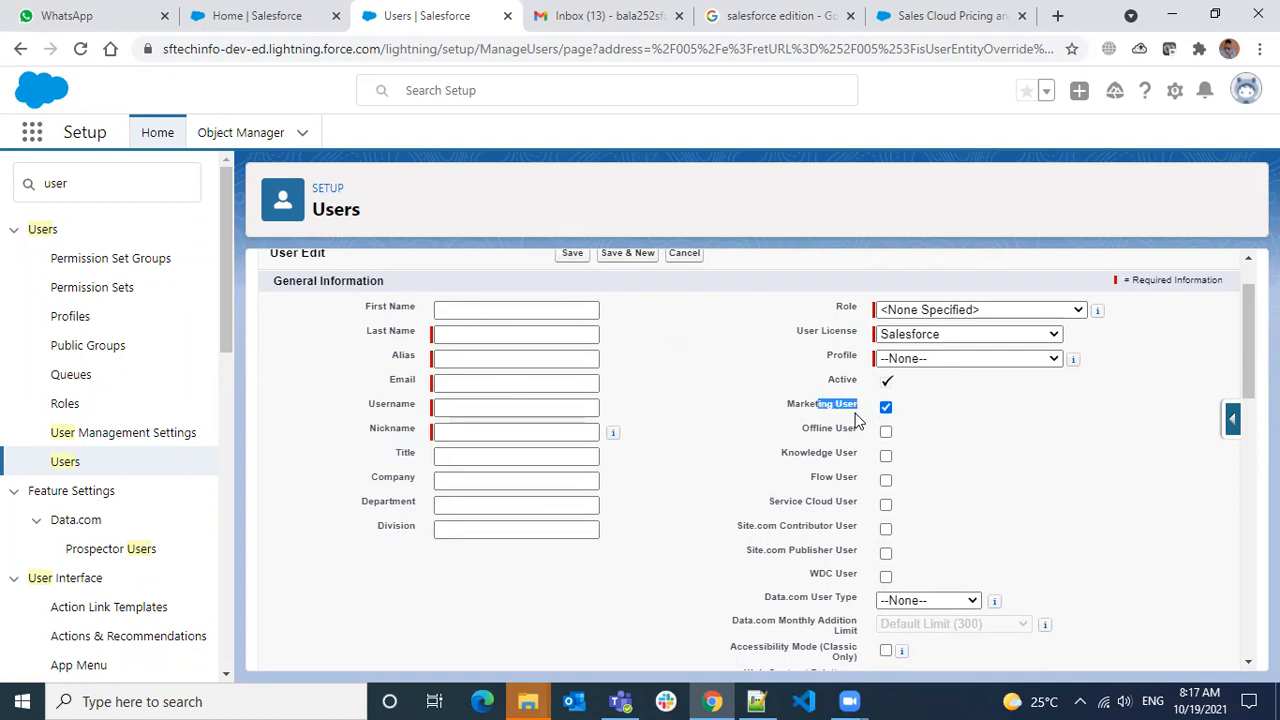
scroll(873, 470, "down", 2)
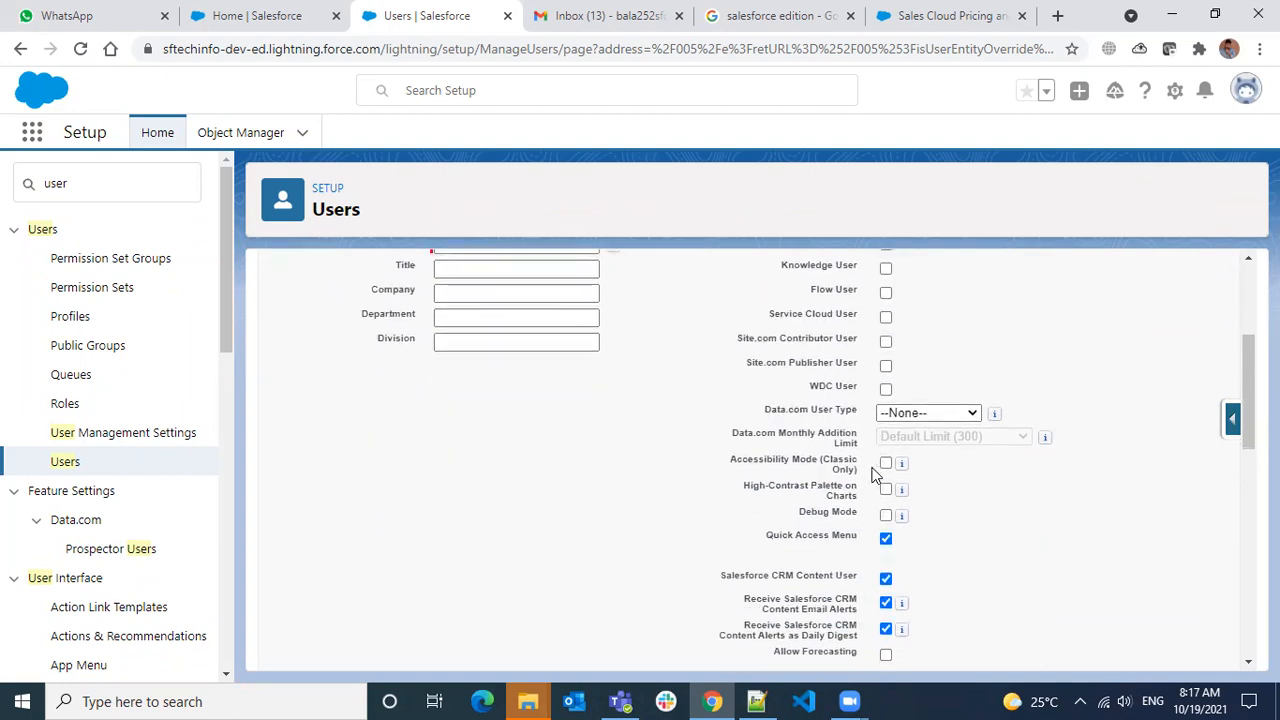
scroll(868, 471, "up", 4)
scroll(834, 531, "down", 2)
scroll(834, 531, "down", 1)
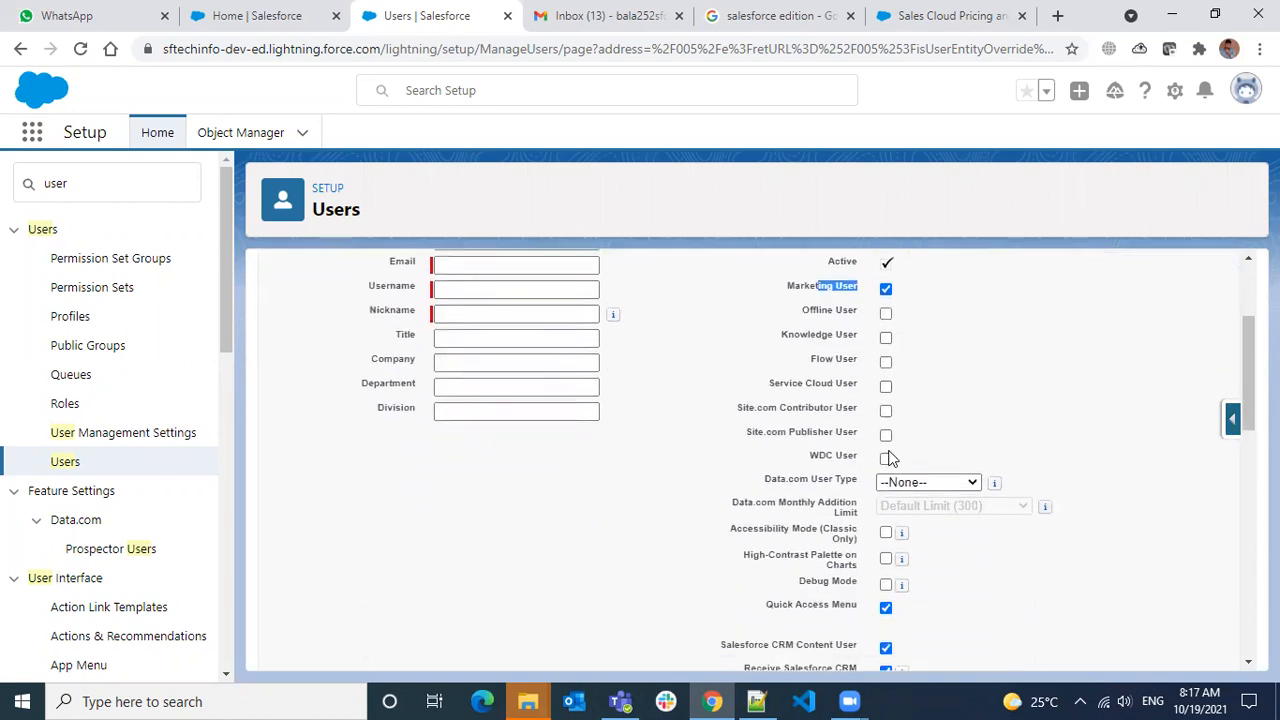
scroll(893, 518, "down", 1)
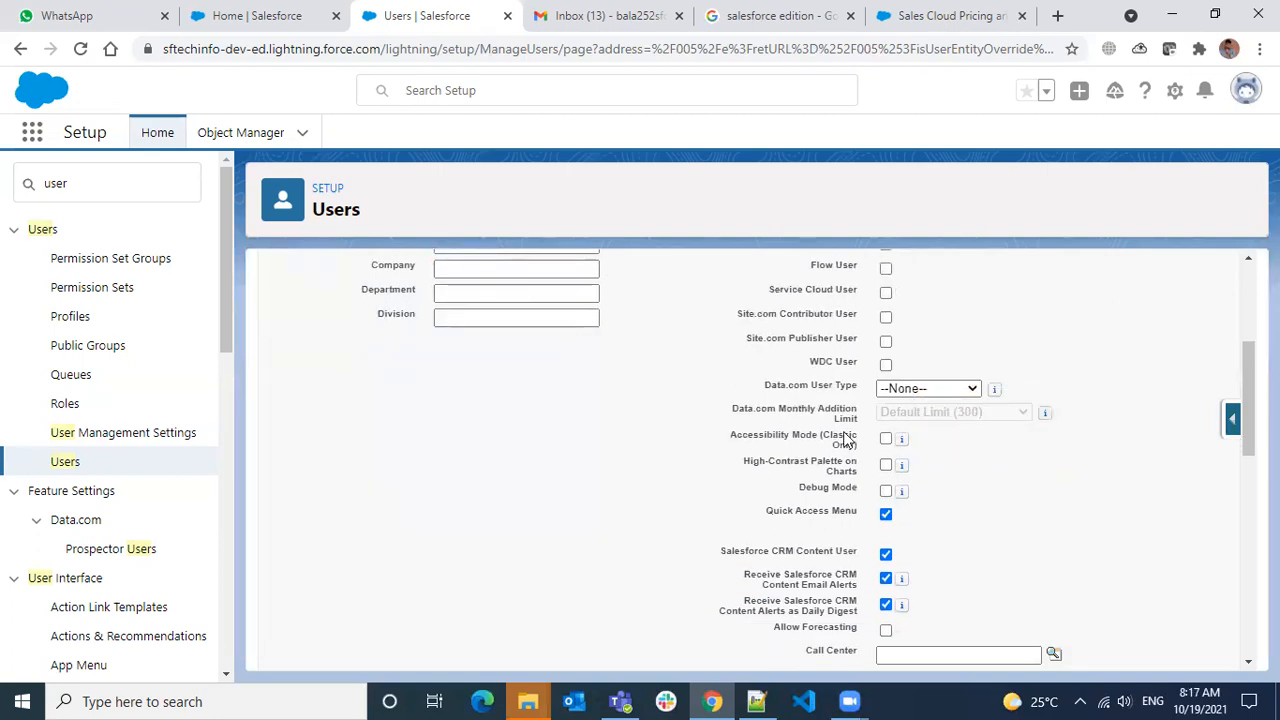
scroll(835, 405, "up", 1)
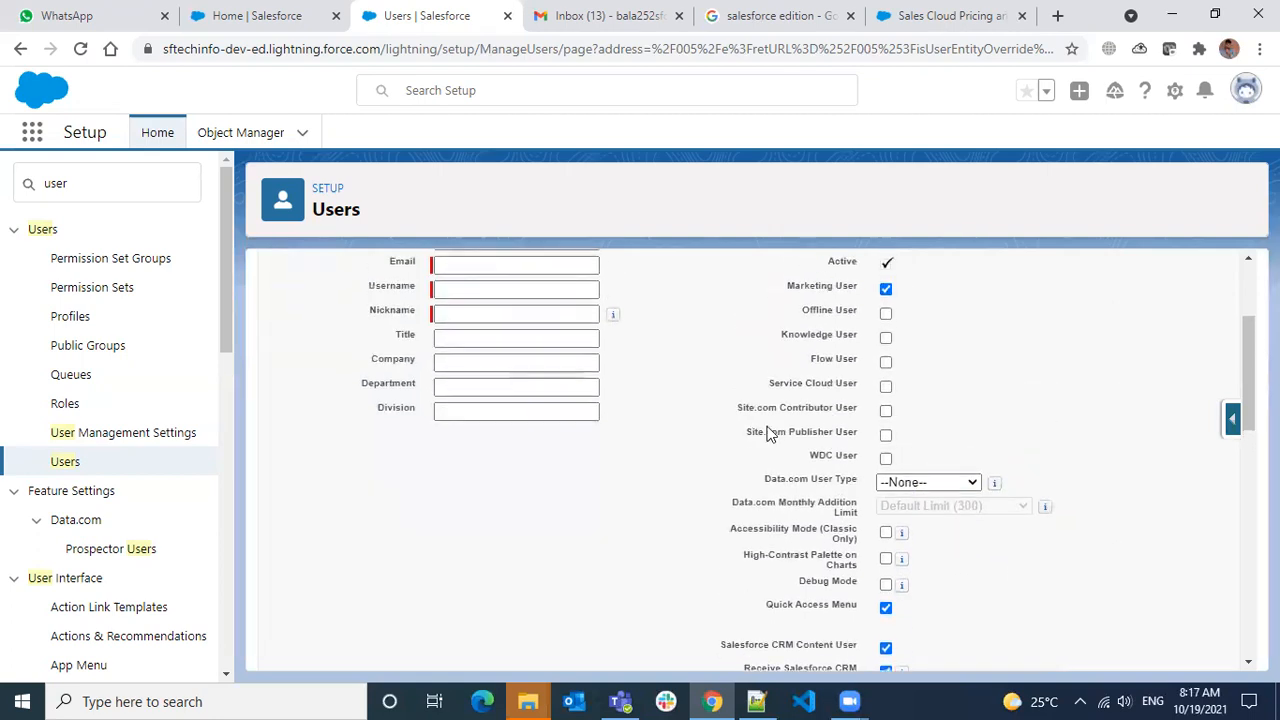
scroll(828, 392, "up", 1)
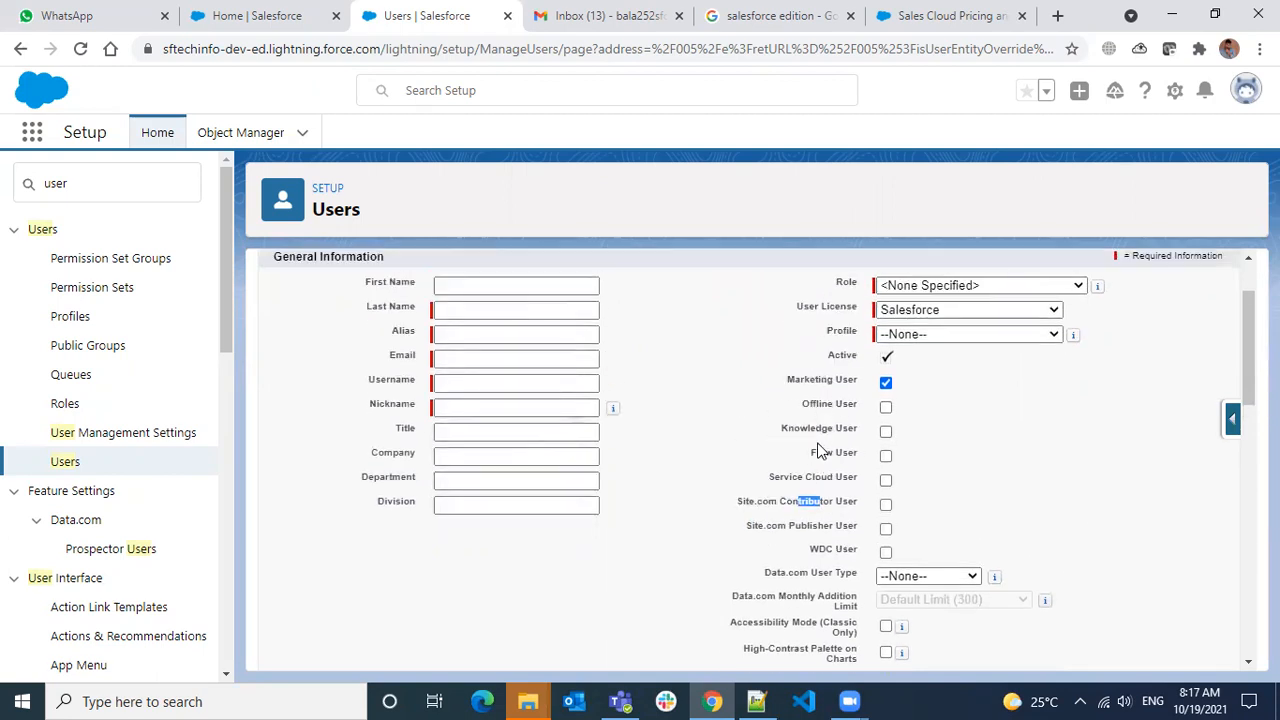
Review Flow User, toggle Salesforce CRM Content User off and back on, then scan the contact fields
left_click_drag(812, 452, 838, 454)
scroll(836, 482, "down", 3)
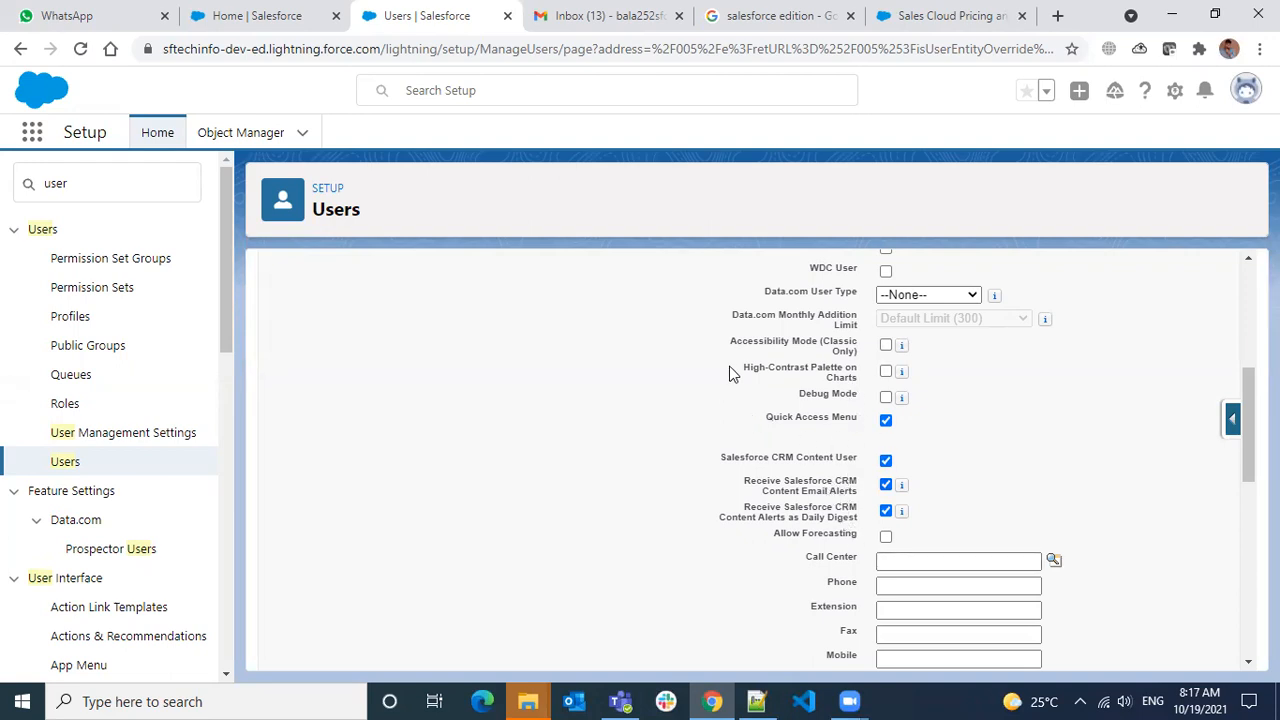
scroll(746, 375, "up", 4)
scroll(885, 520, "down", 3)
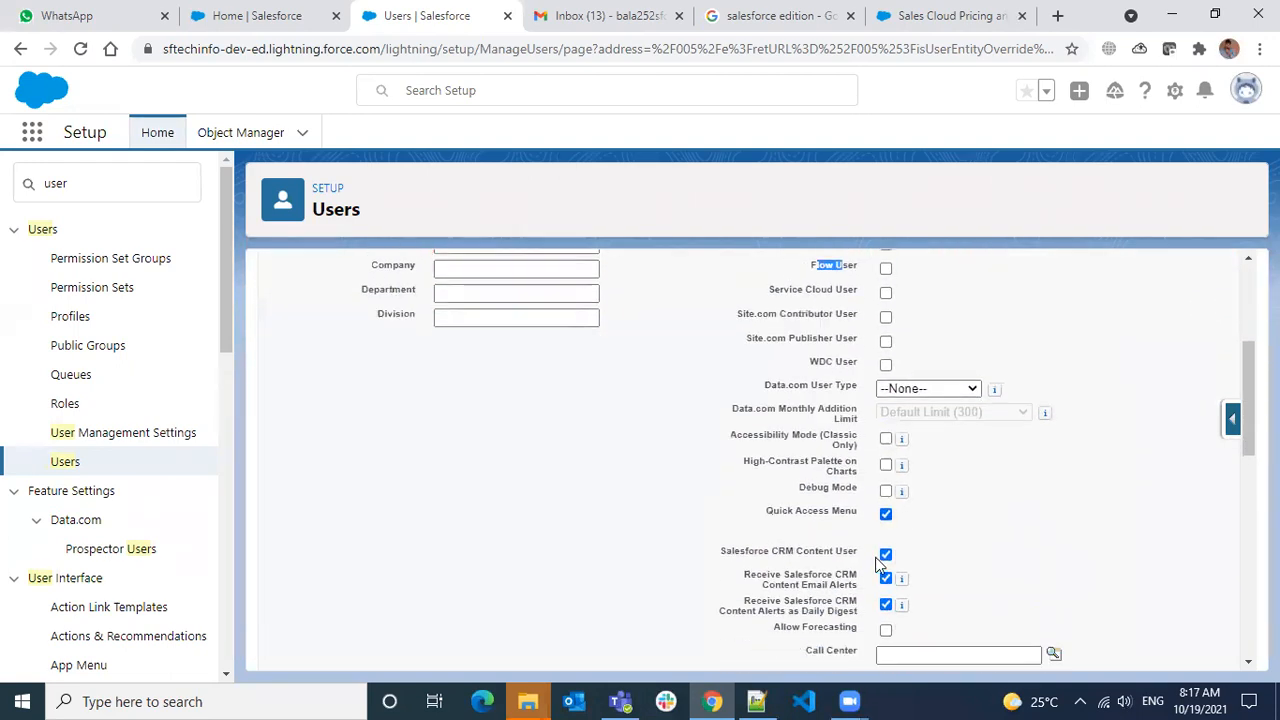
scroll(886, 568, "down", 2)
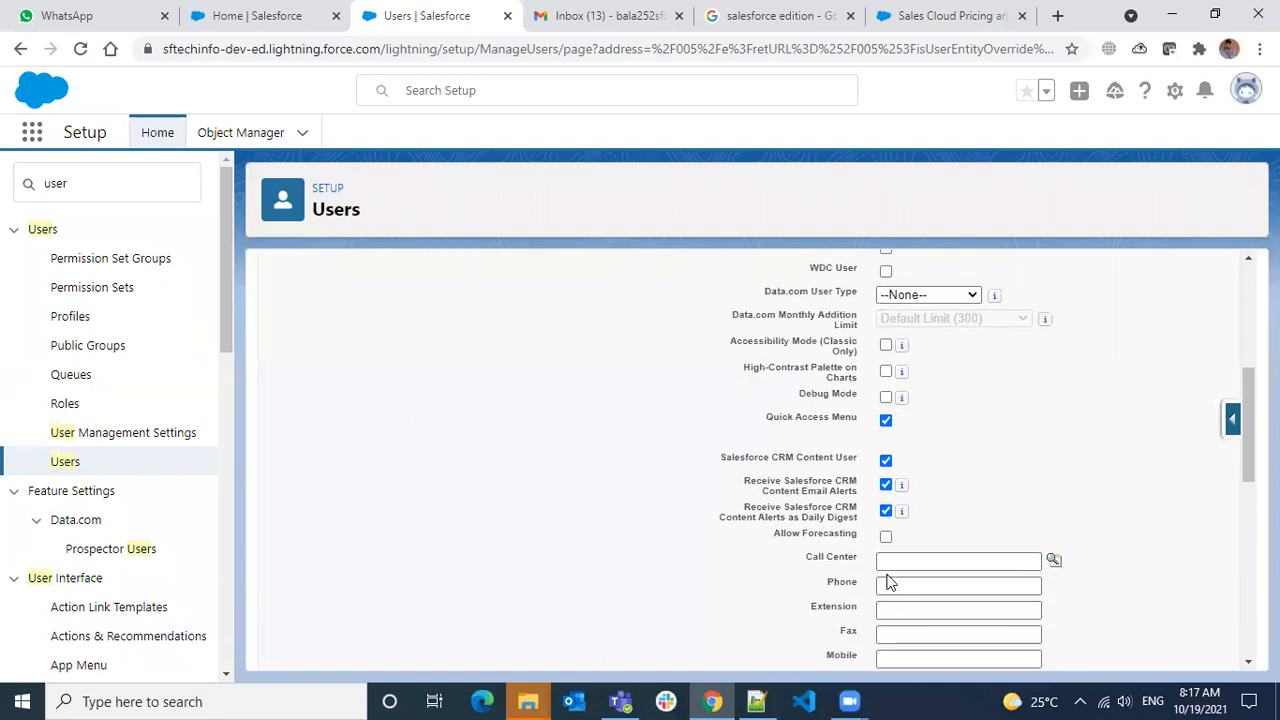
scroll(869, 545, "down", 2)
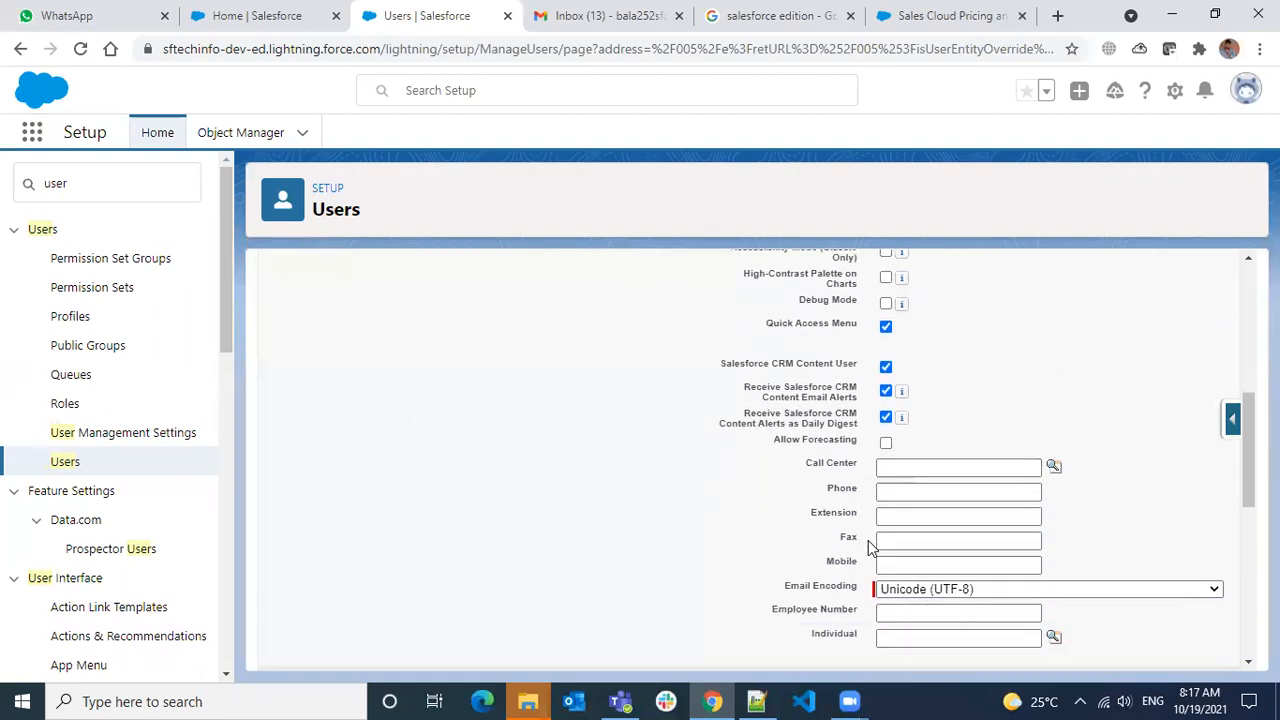
scroll(822, 510, "up", 2)
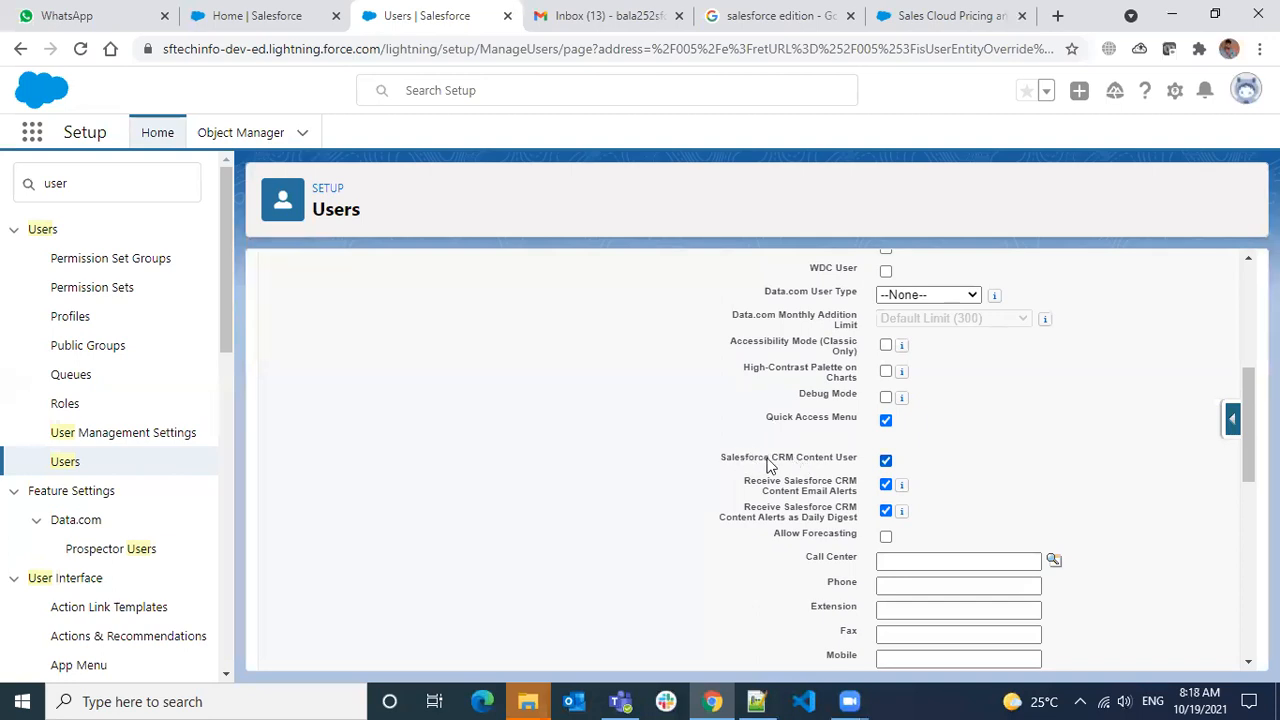
left_click_drag(771, 463, 833, 464)
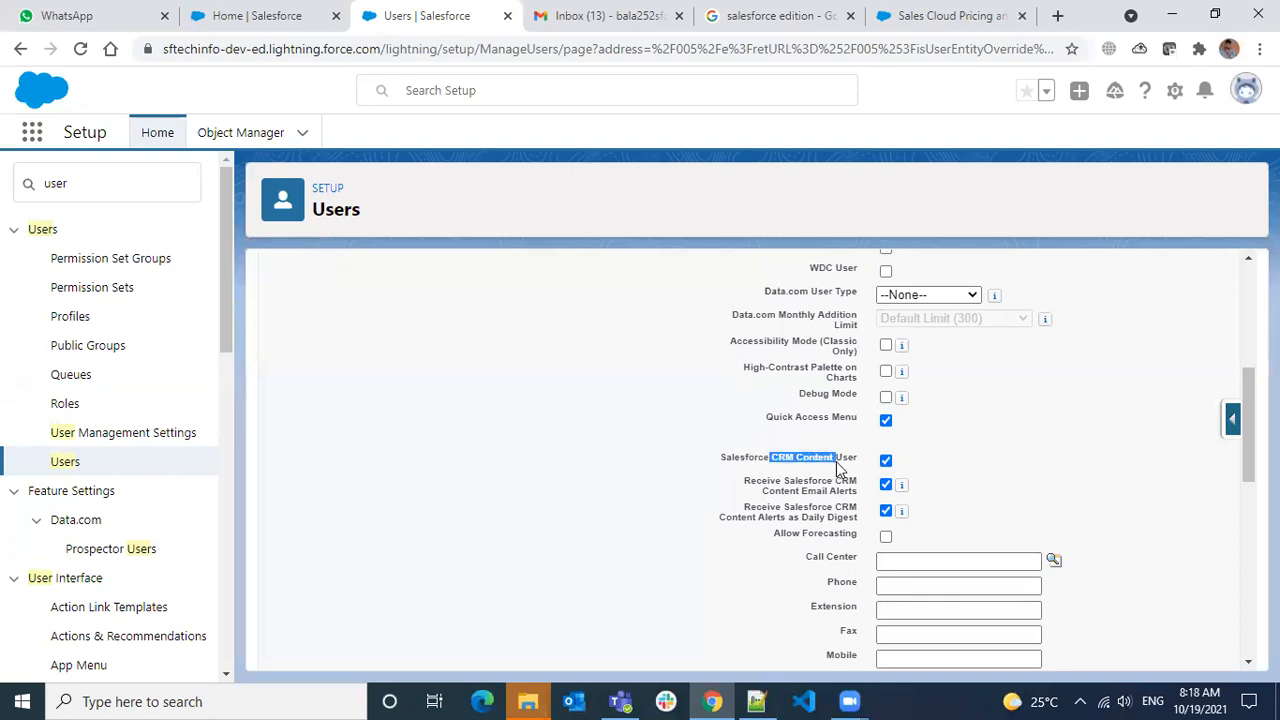
left_click(848, 464)
left_click(886, 462)
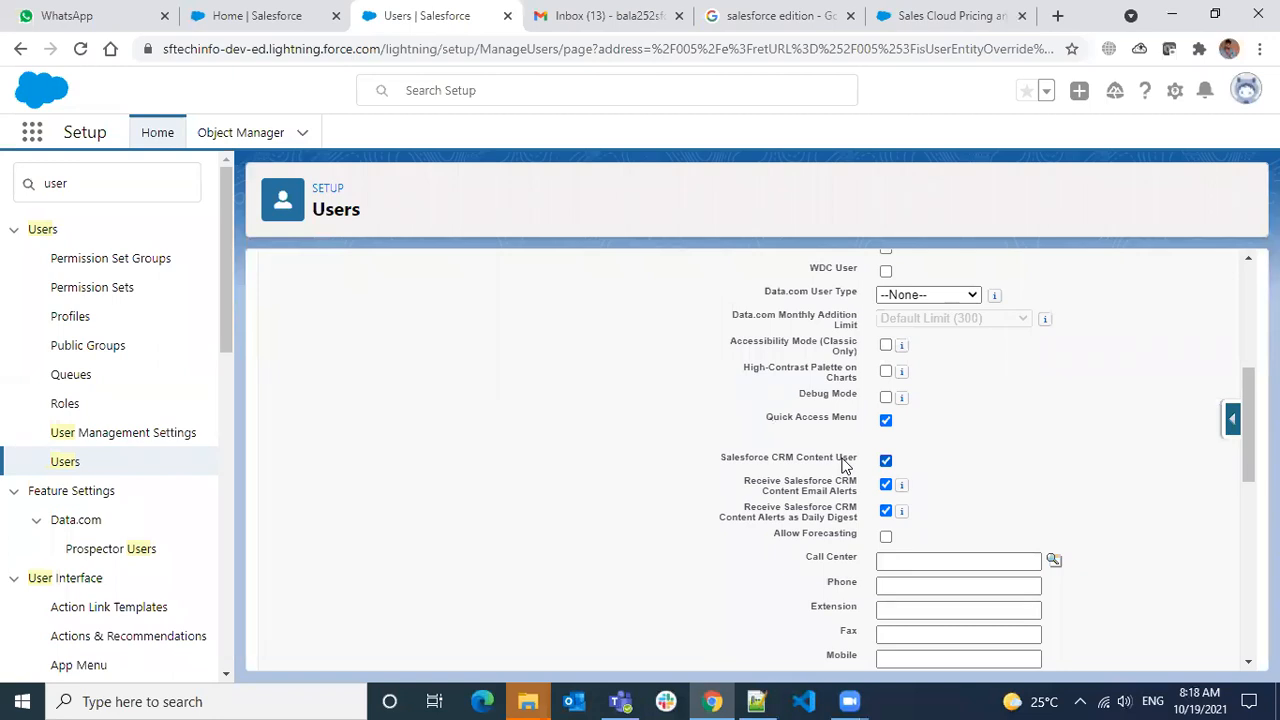
scroll(843, 463, "up", 1)
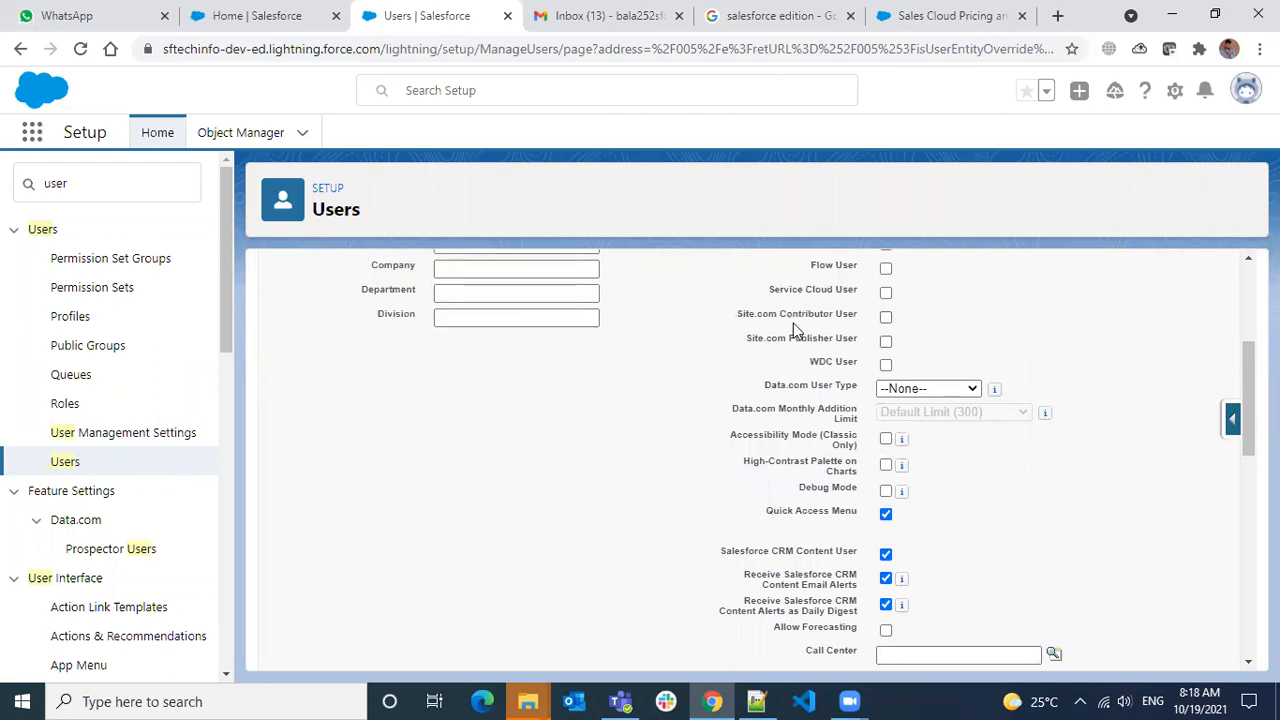
scroll(806, 516, "down", 1)
scroll(802, 519, "down", 1)
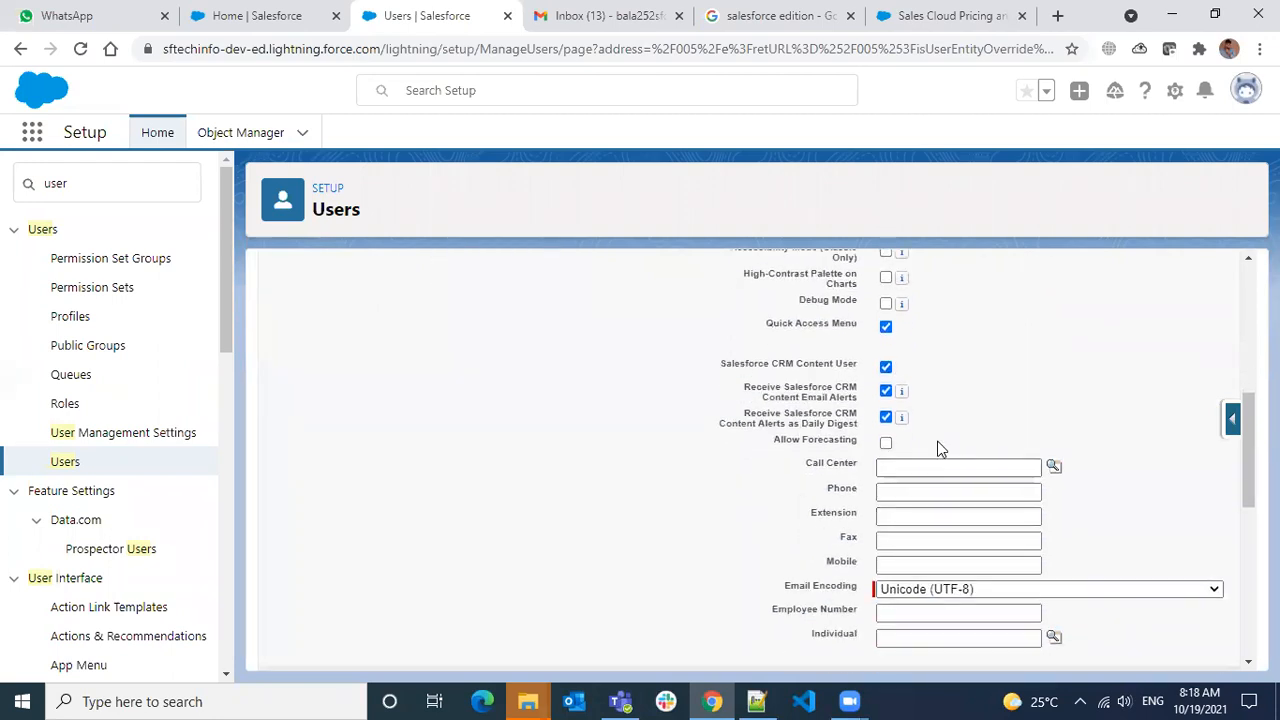
scroll(938, 449, "down", 6)
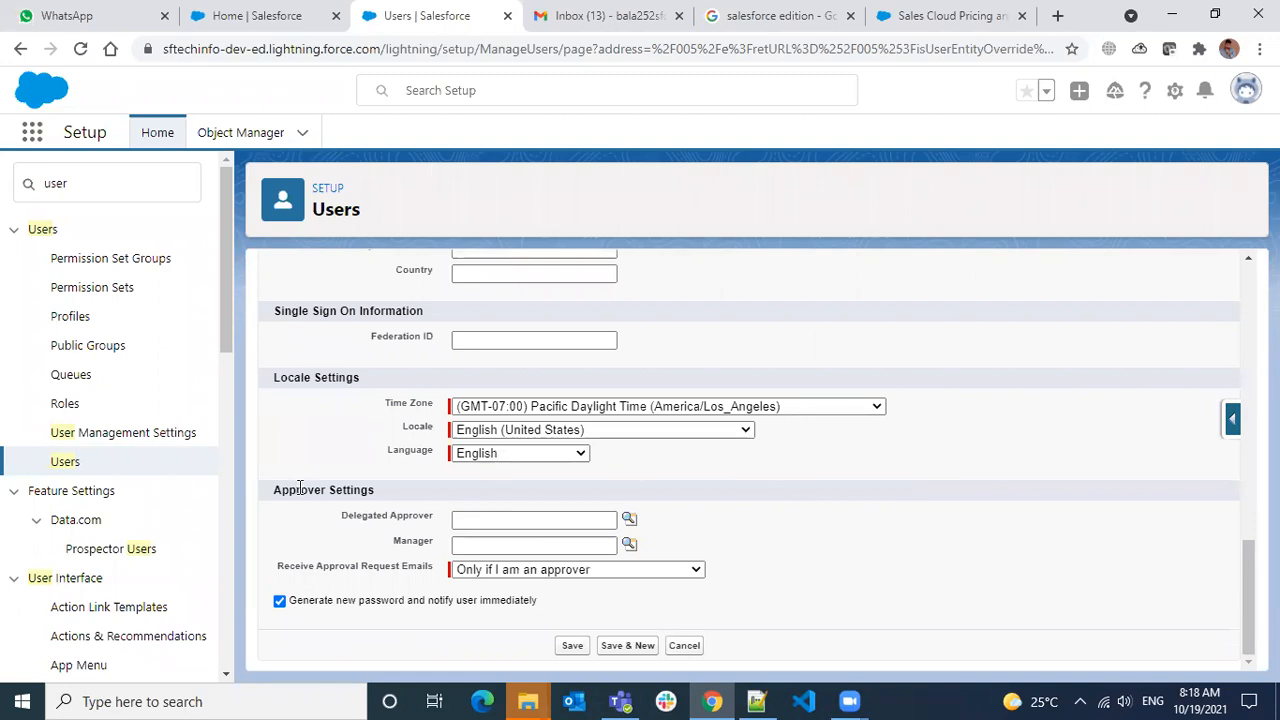
left_click_drag(291, 489, 385, 503)
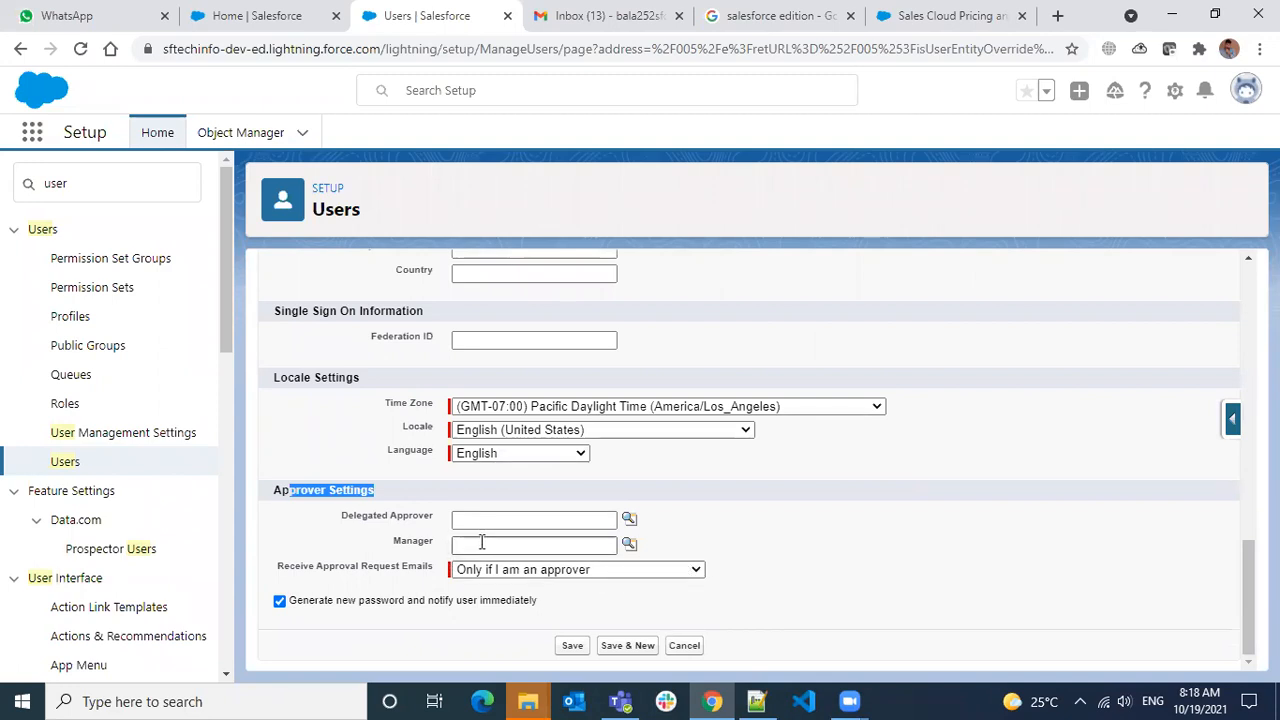
scroll(600, 545, "up", 10)
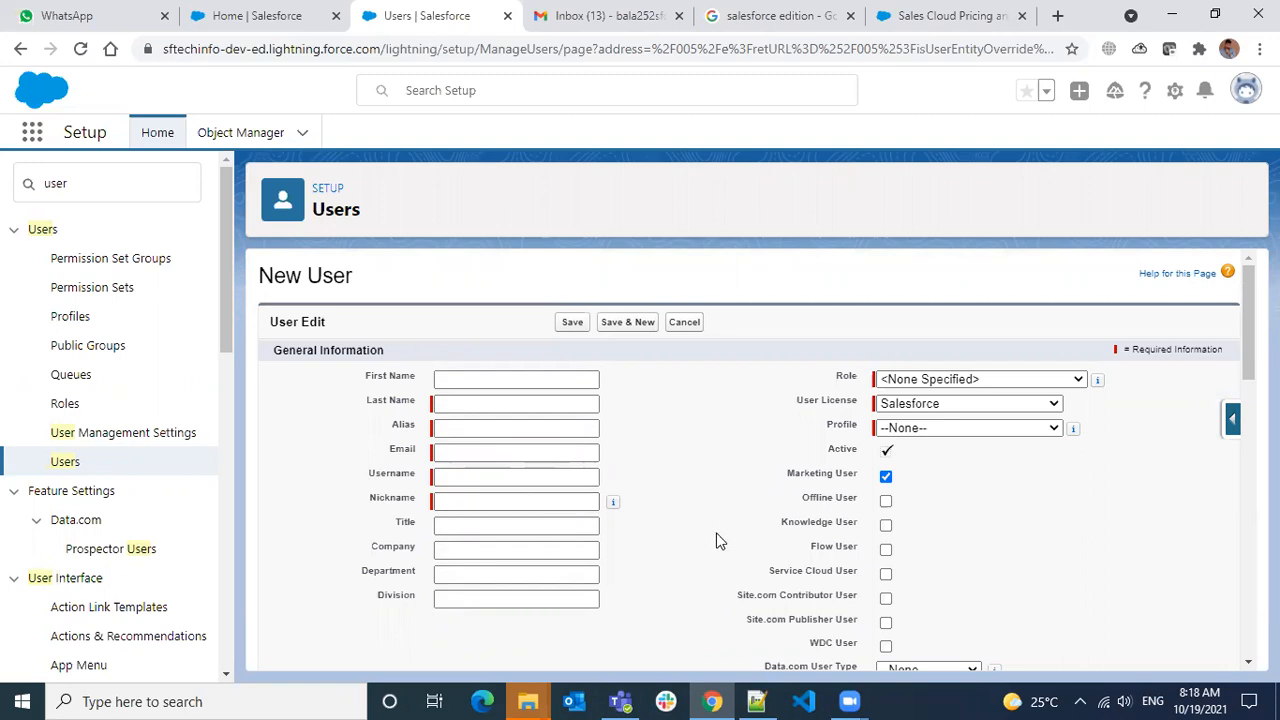
scroll(706, 518, "down", 5)
scroll(705, 520, "down", 5)
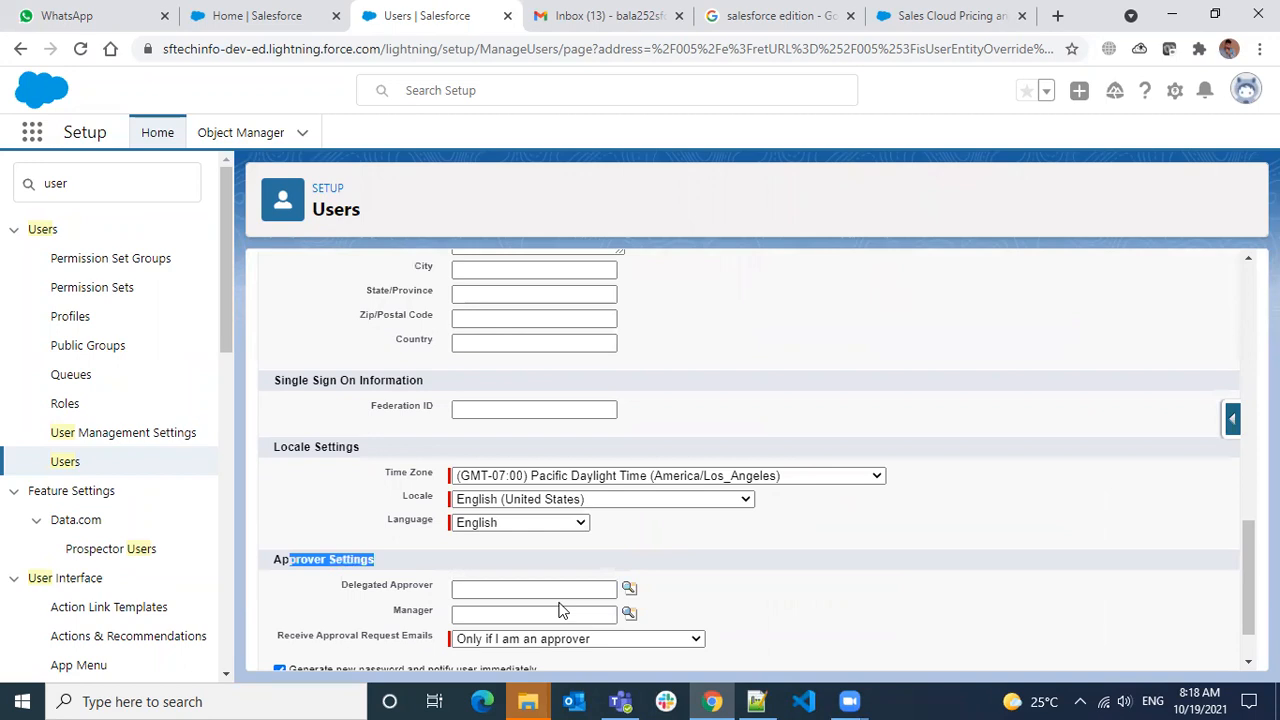
scroll(540, 585, "down", 1)
left_click(527, 546)
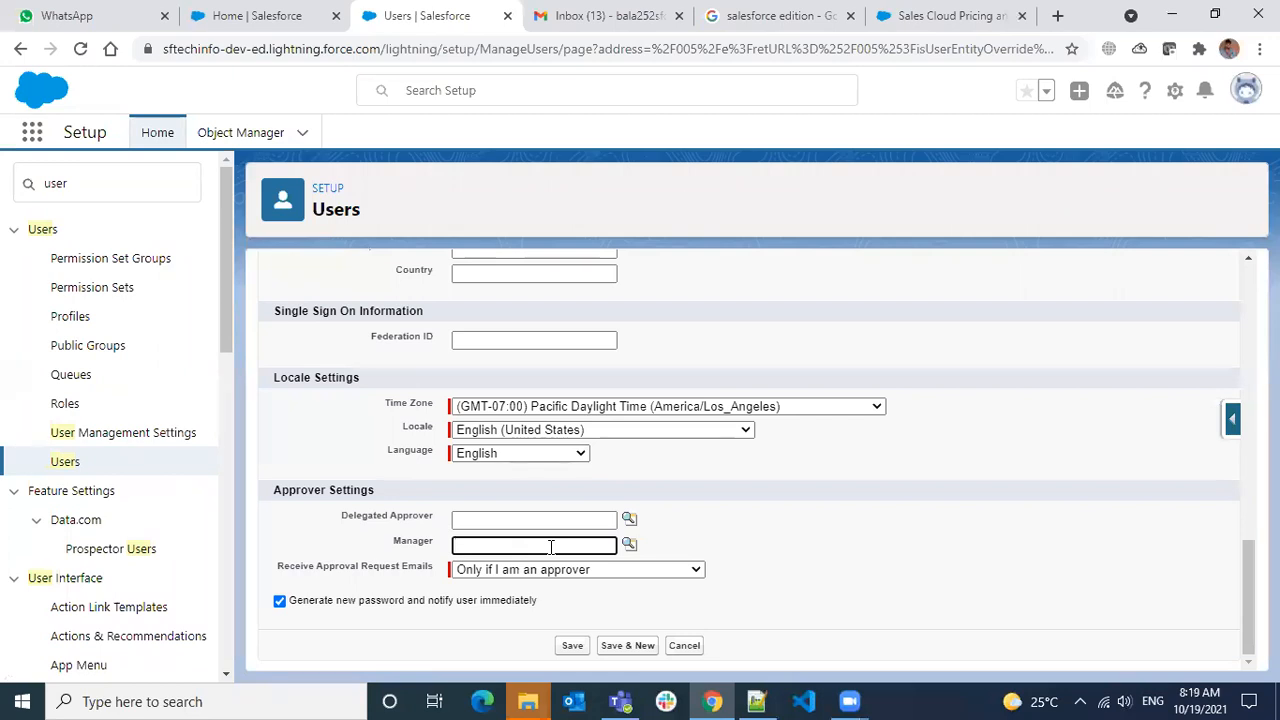
left_click_drag(368, 517, 438, 520)
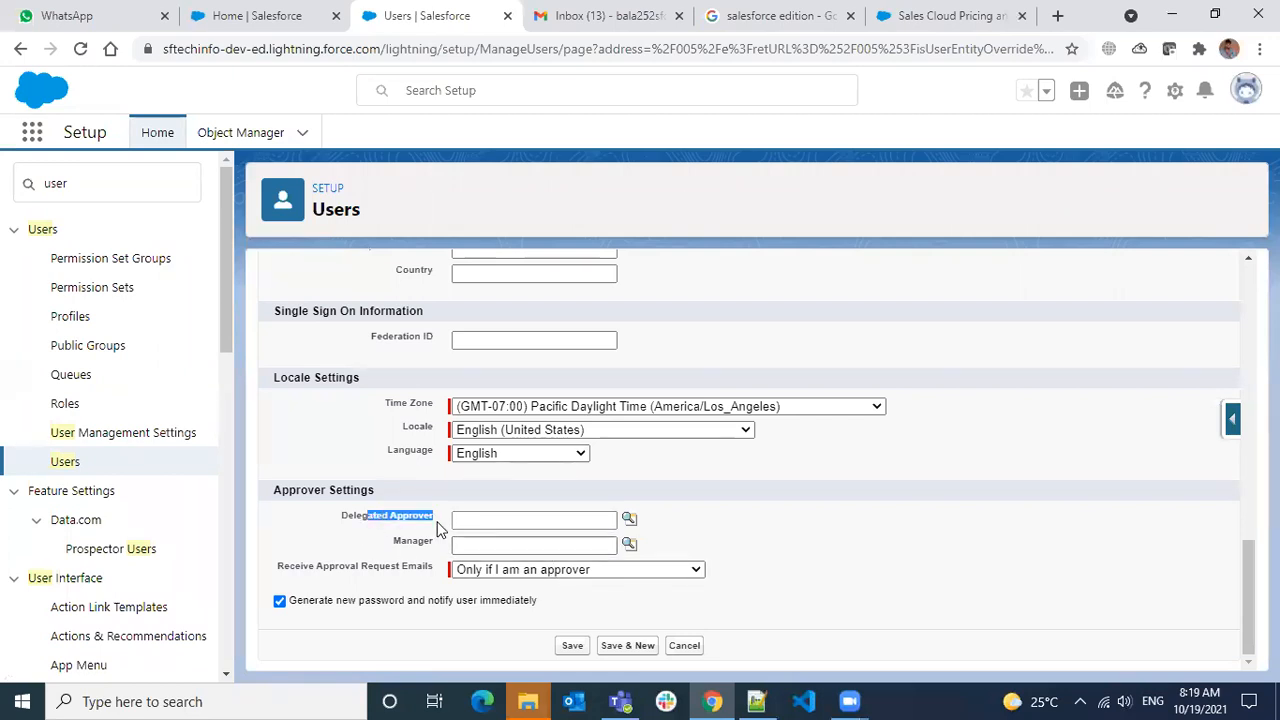
left_click(358, 528)
left_click_drag(342, 517, 435, 537)
left_click(356, 533)
mouse_move(381, 517)
left_mouse_down()
mouse_move(418, 516)
mouse_move(403, 537)
mouse_move(422, 545)
mouse_move(386, 519)
left_mouse_up()
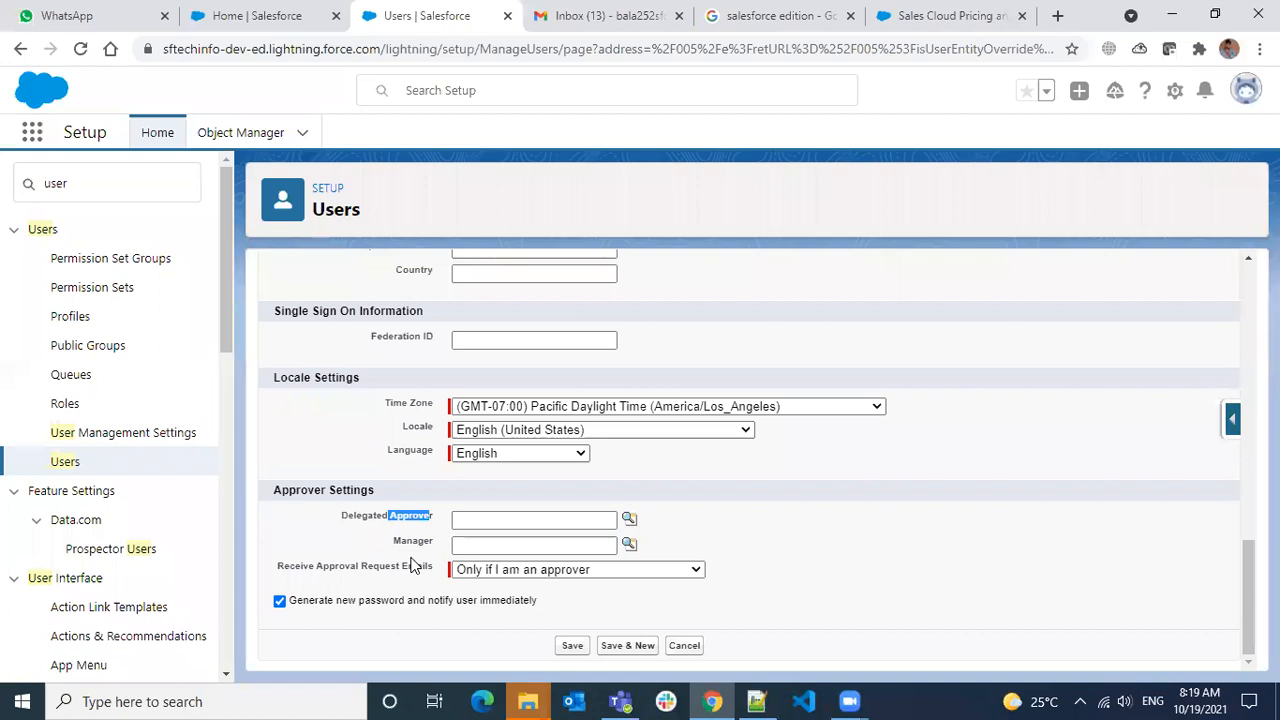
double_click(414, 541)
scroll(551, 546, "up", 15)
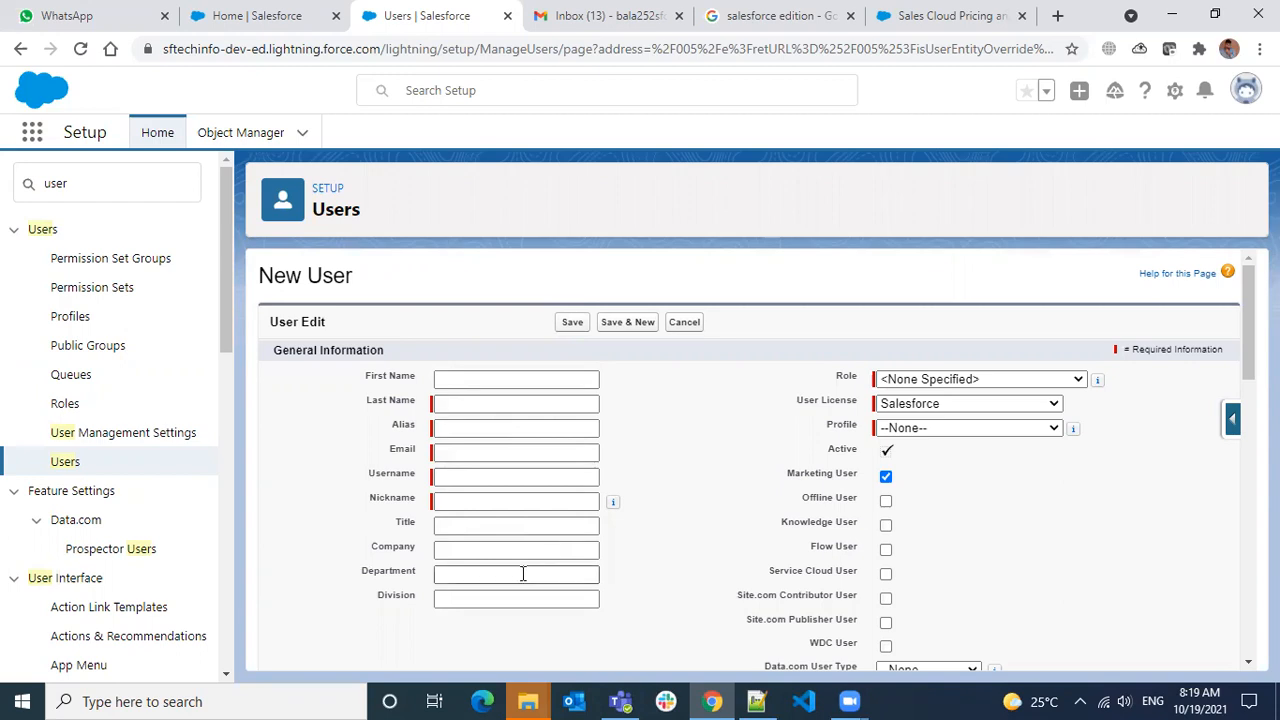
scroll(520, 574, "down", 10)
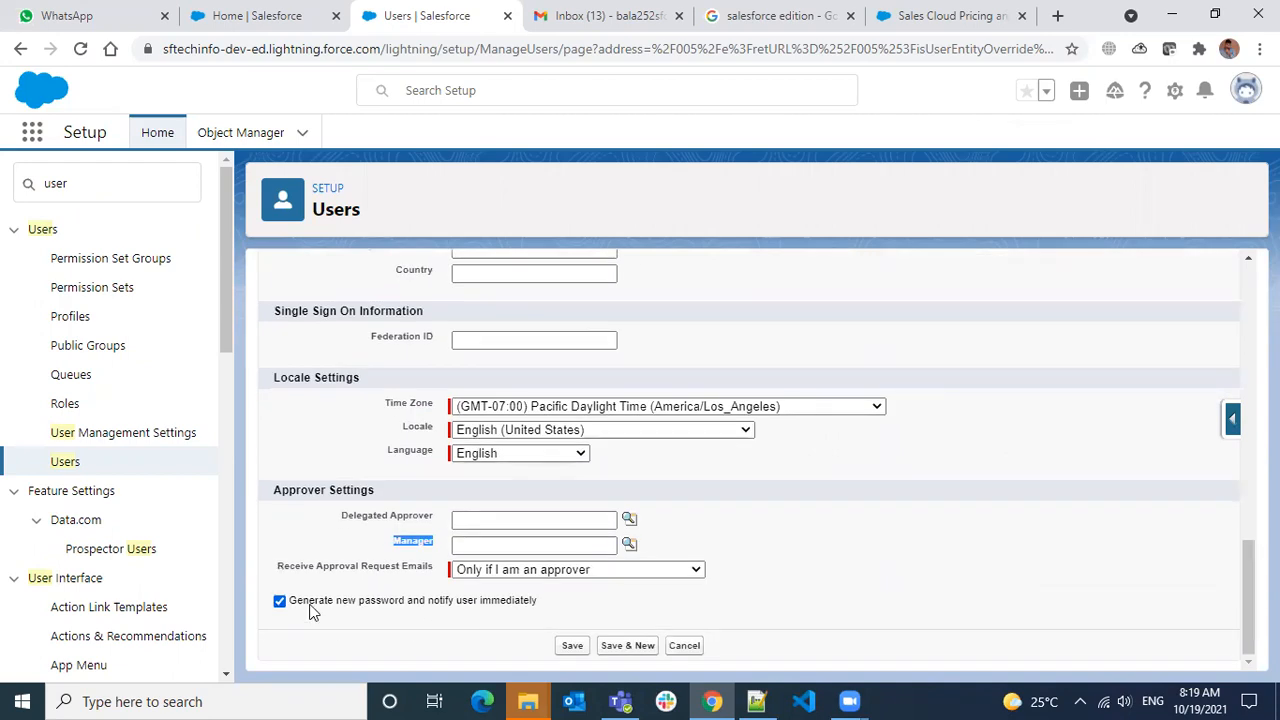
scroll(586, 543, "up", 5)
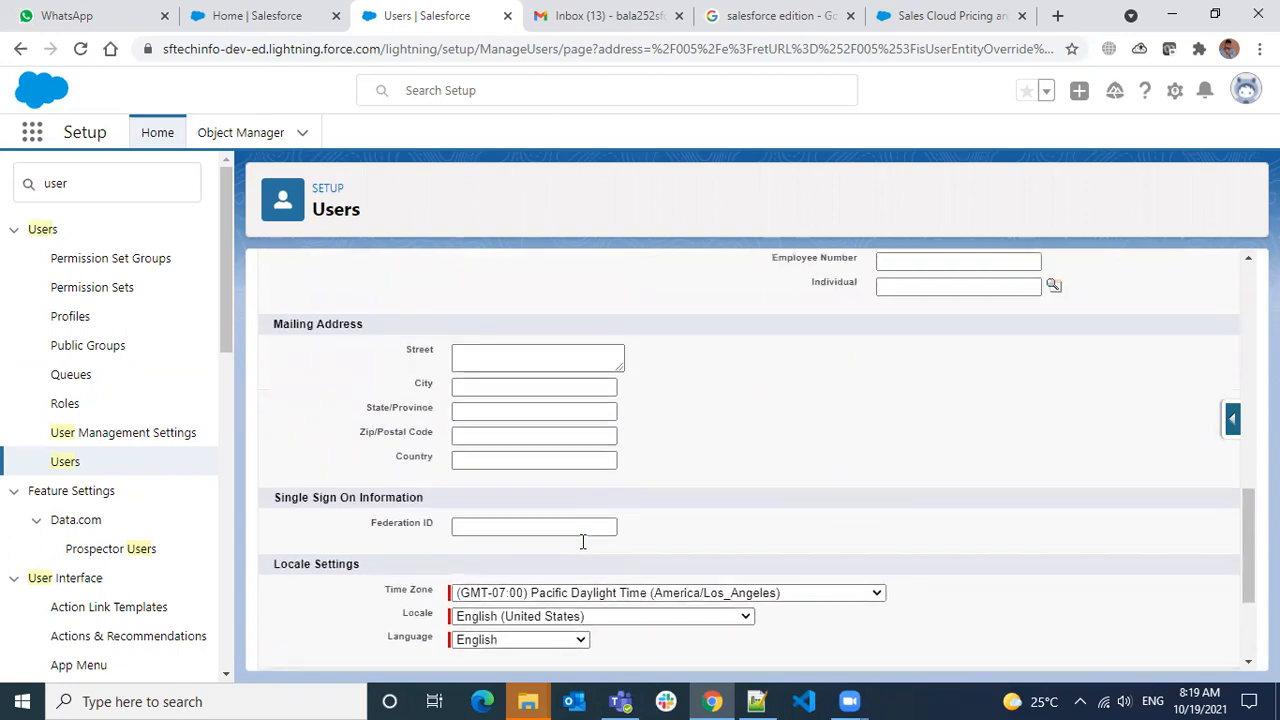
scroll(579, 542, "up", 6)
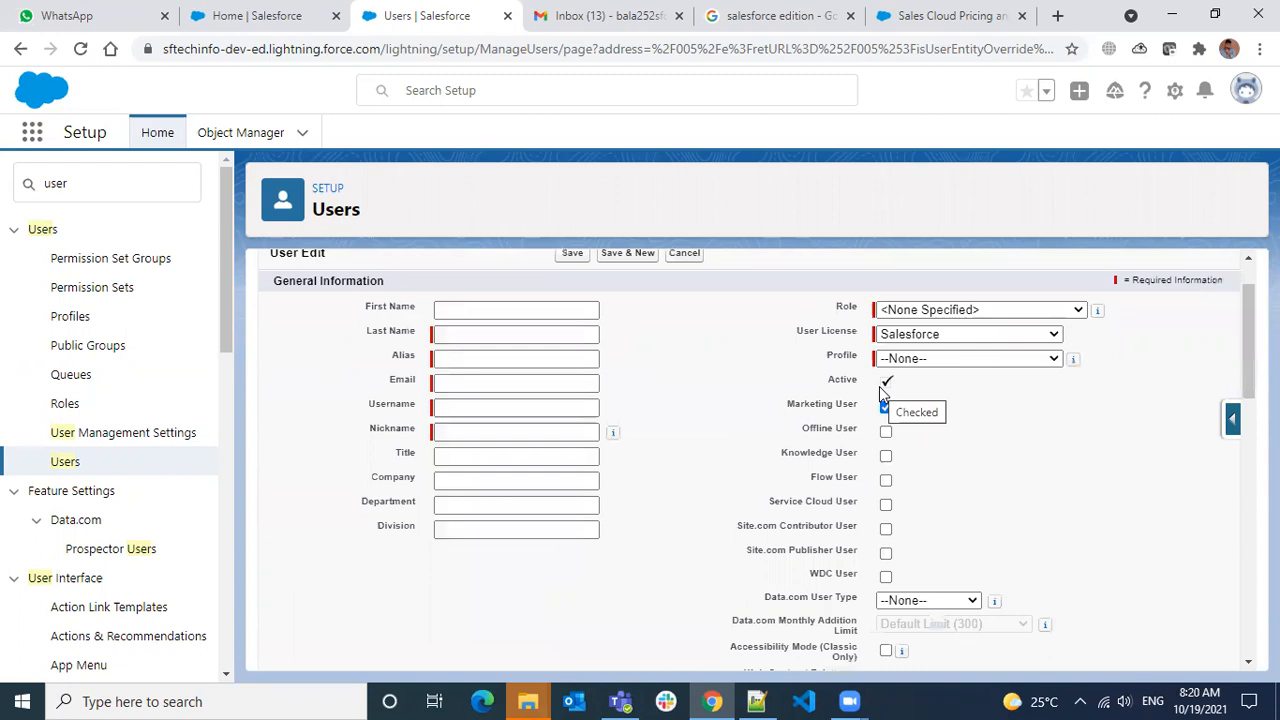
mouse_move(613, 432)
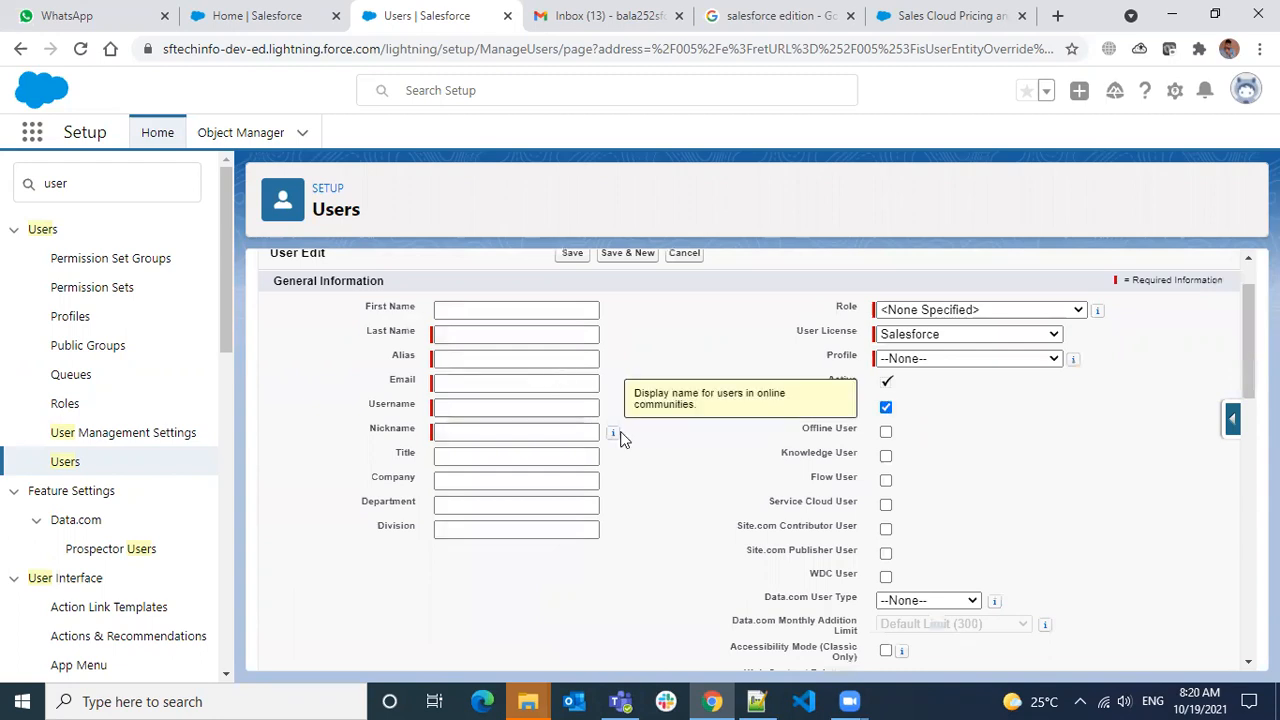
scroll(639, 491, "up", 1)
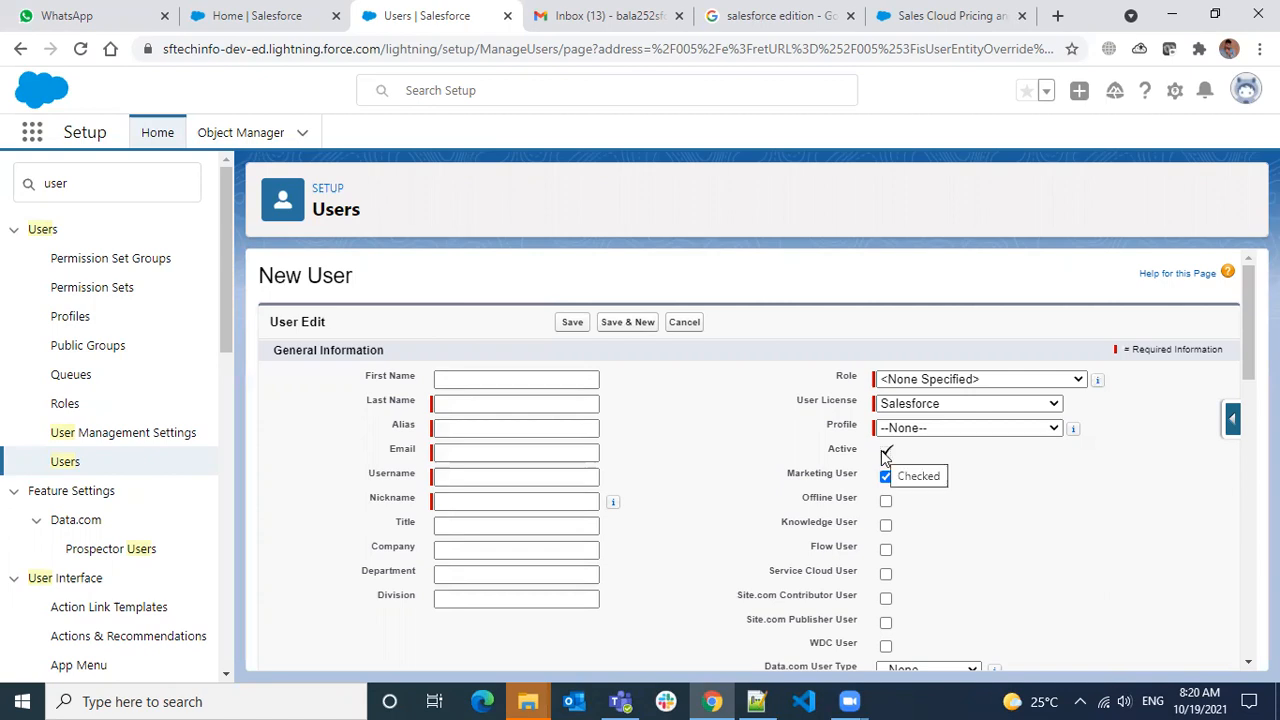
left_click(676, 323)
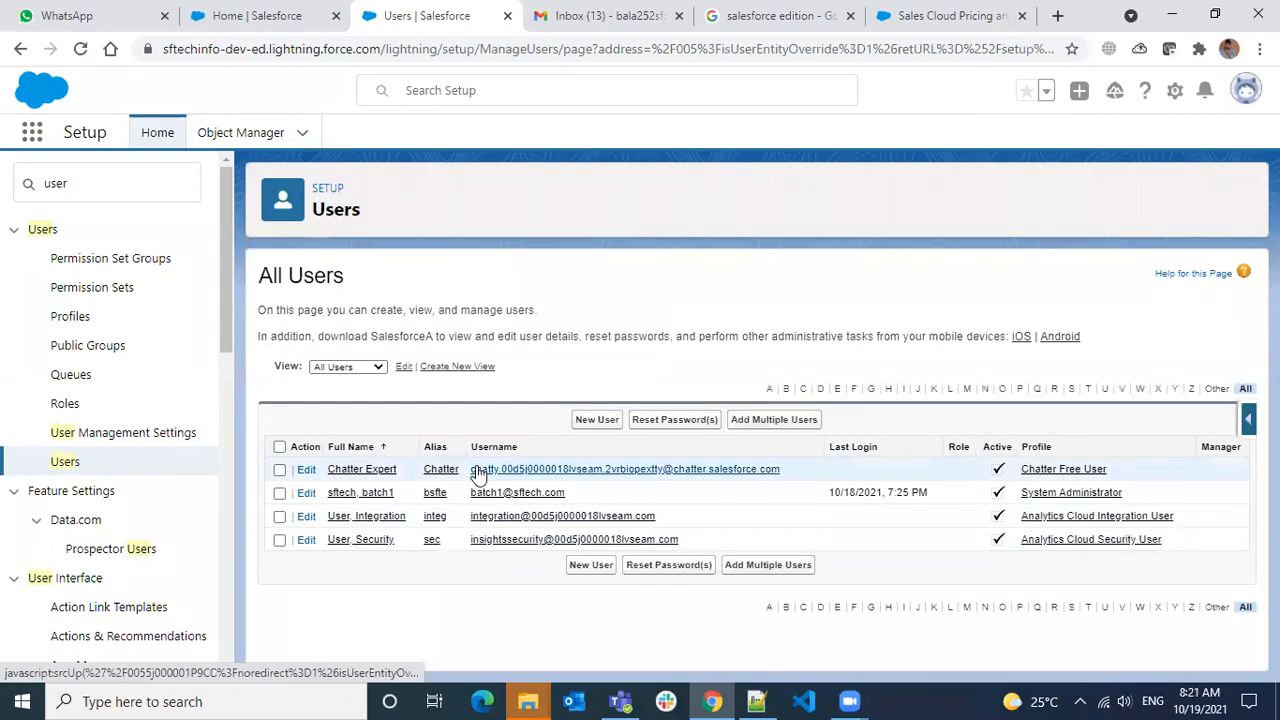
View an existing System Administrator's details, return to All Users, and start a fresh New User form
left_click(340, 493)
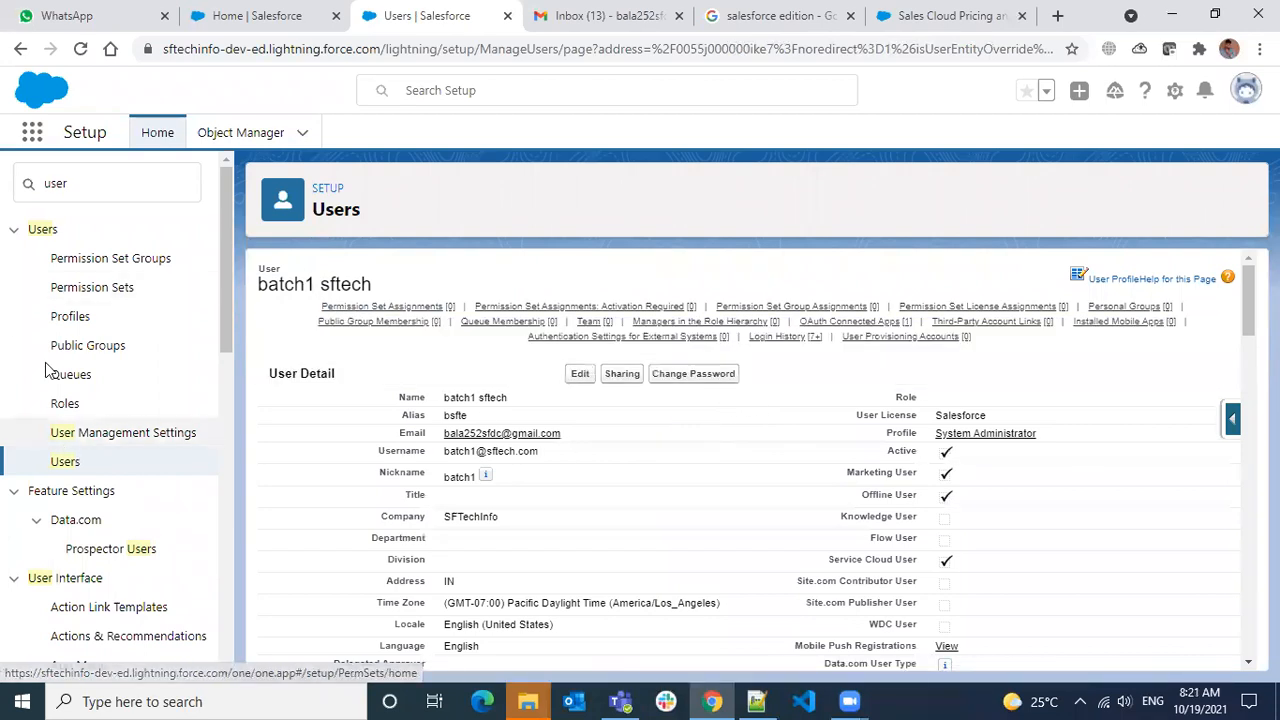
left_click(20, 48)
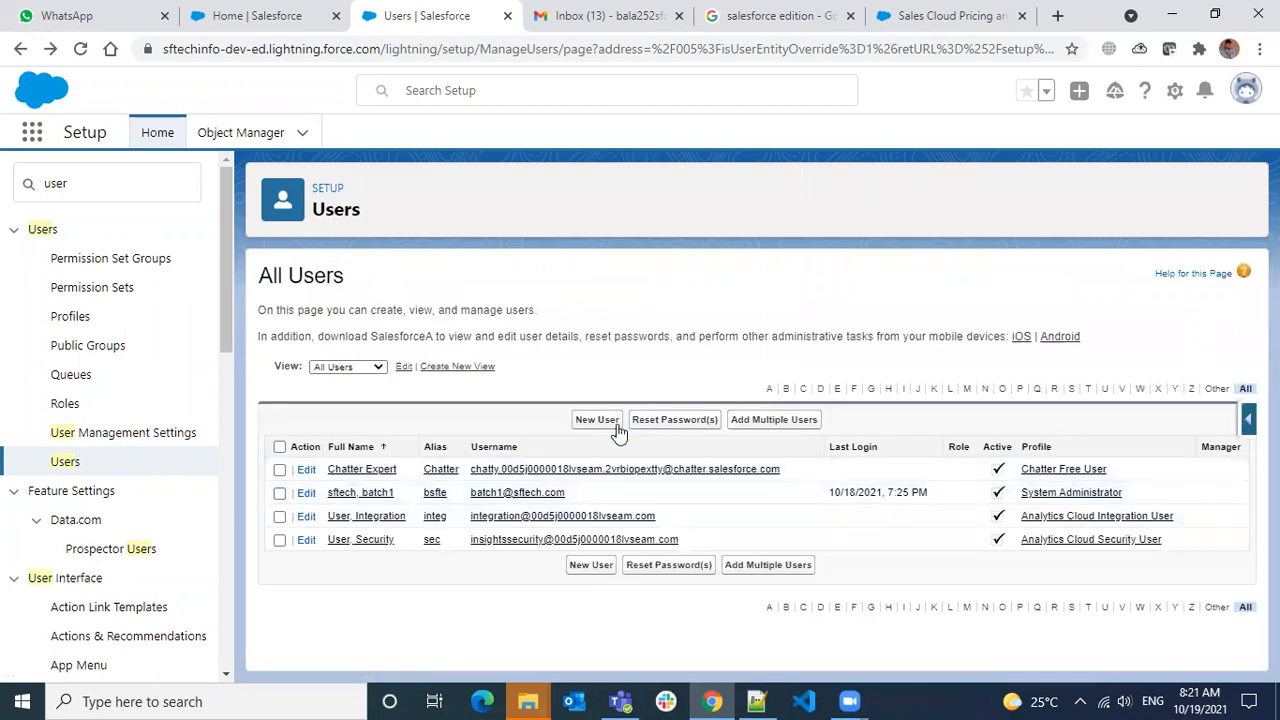
left_click(605, 422)
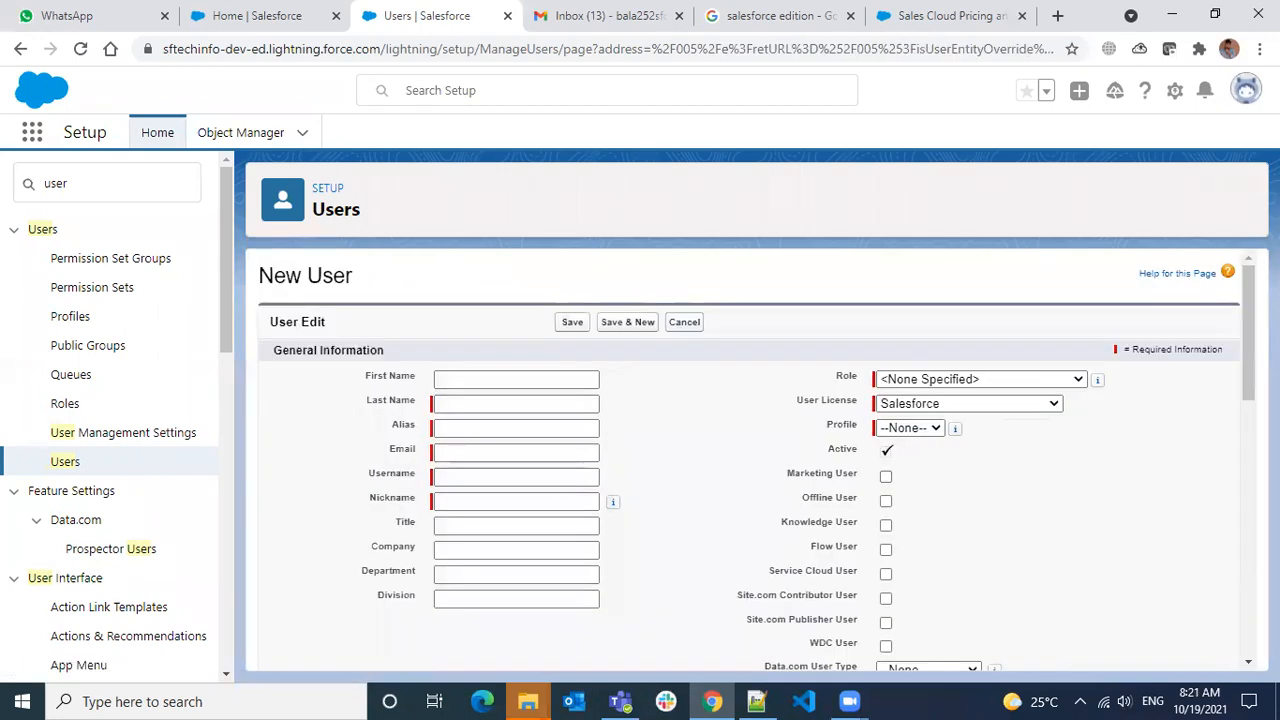
Enter last name Team, keep alias team, and fill in the user's Gmail address as Email
left_click(485, 404)
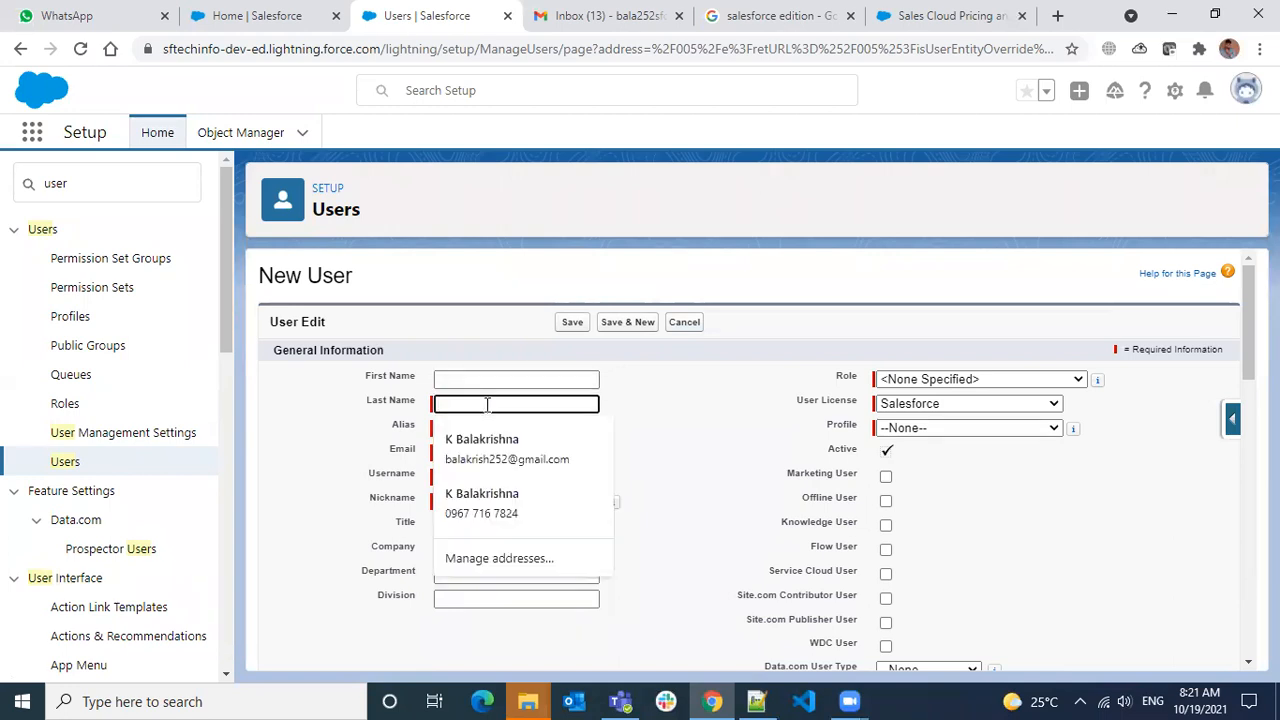
type("Team")
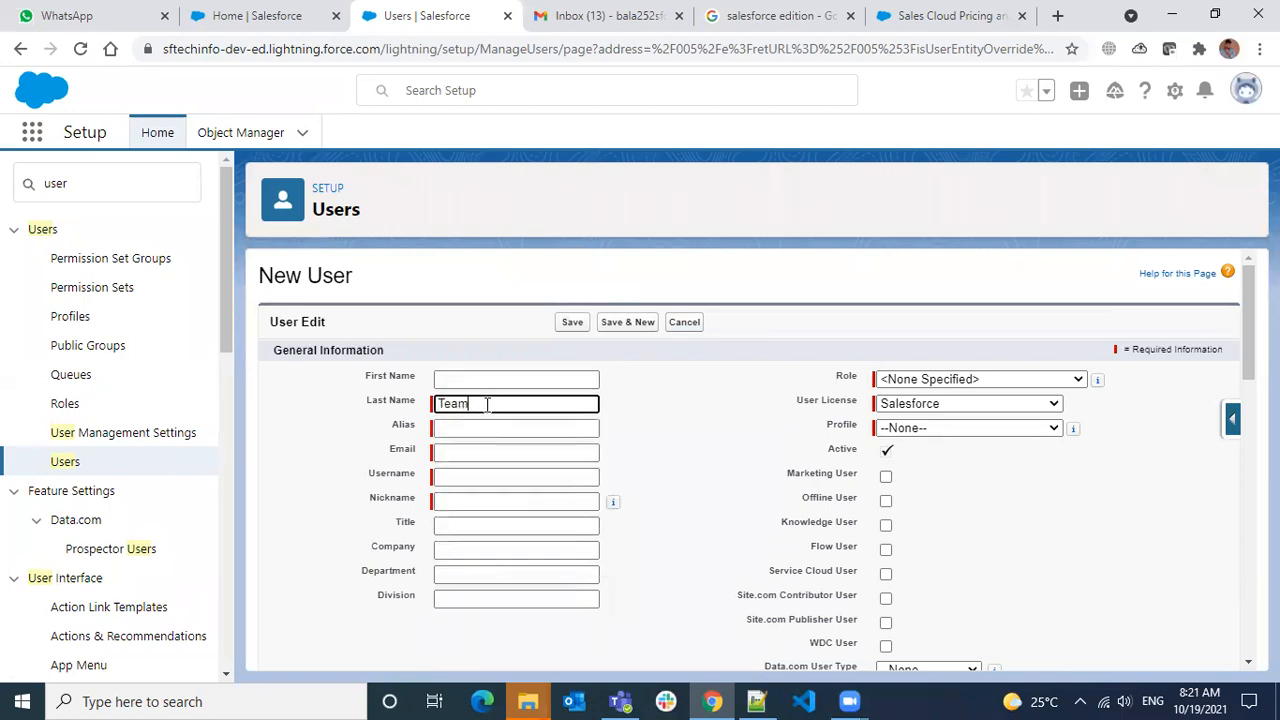
key("Tab")
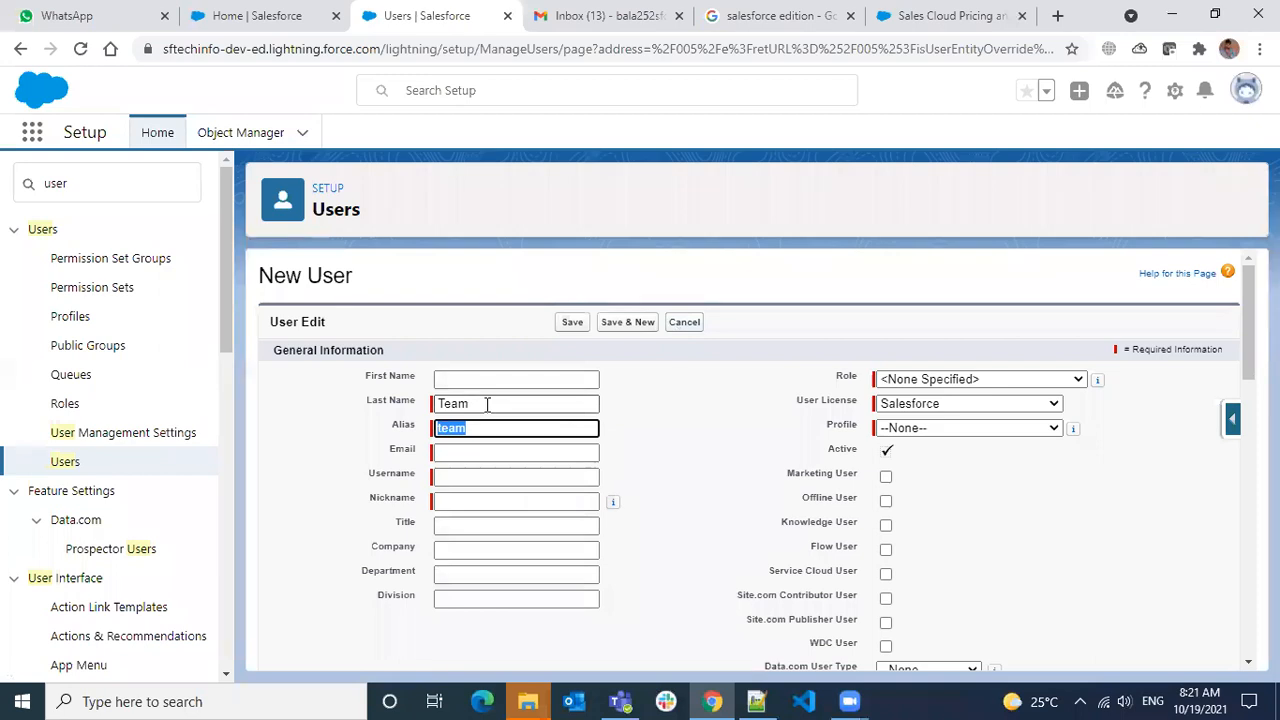
key("Tab")
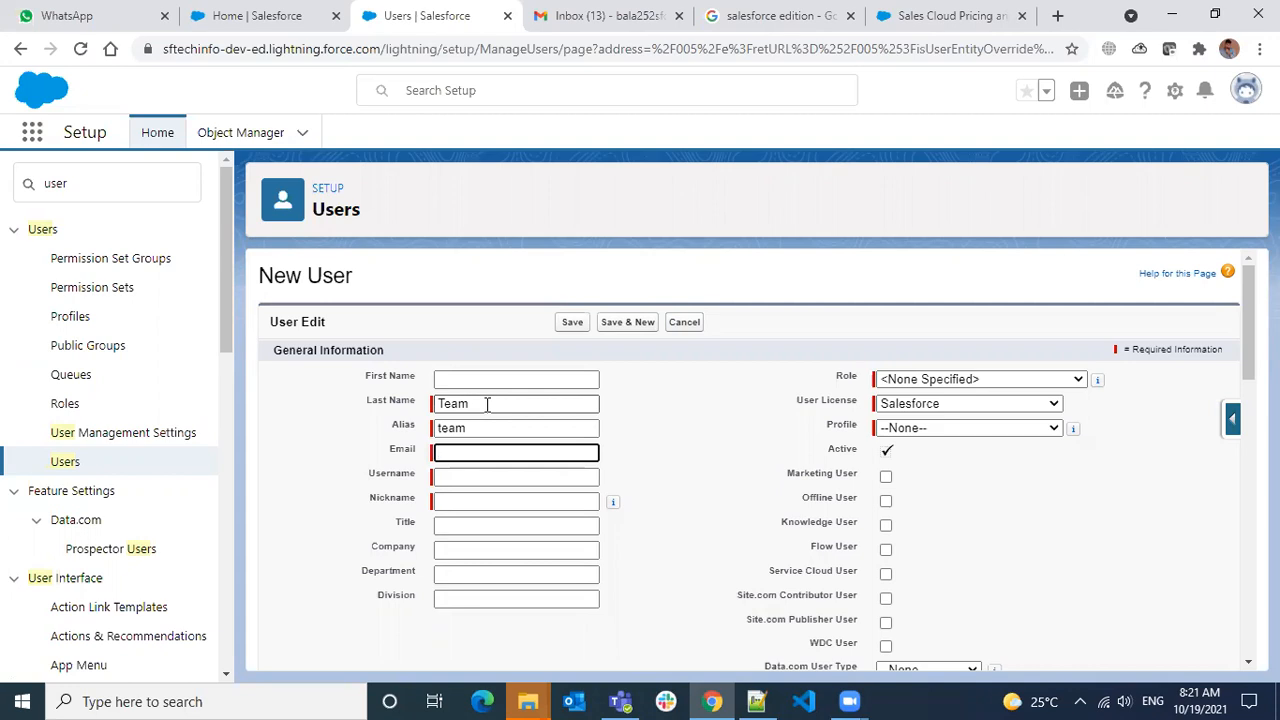
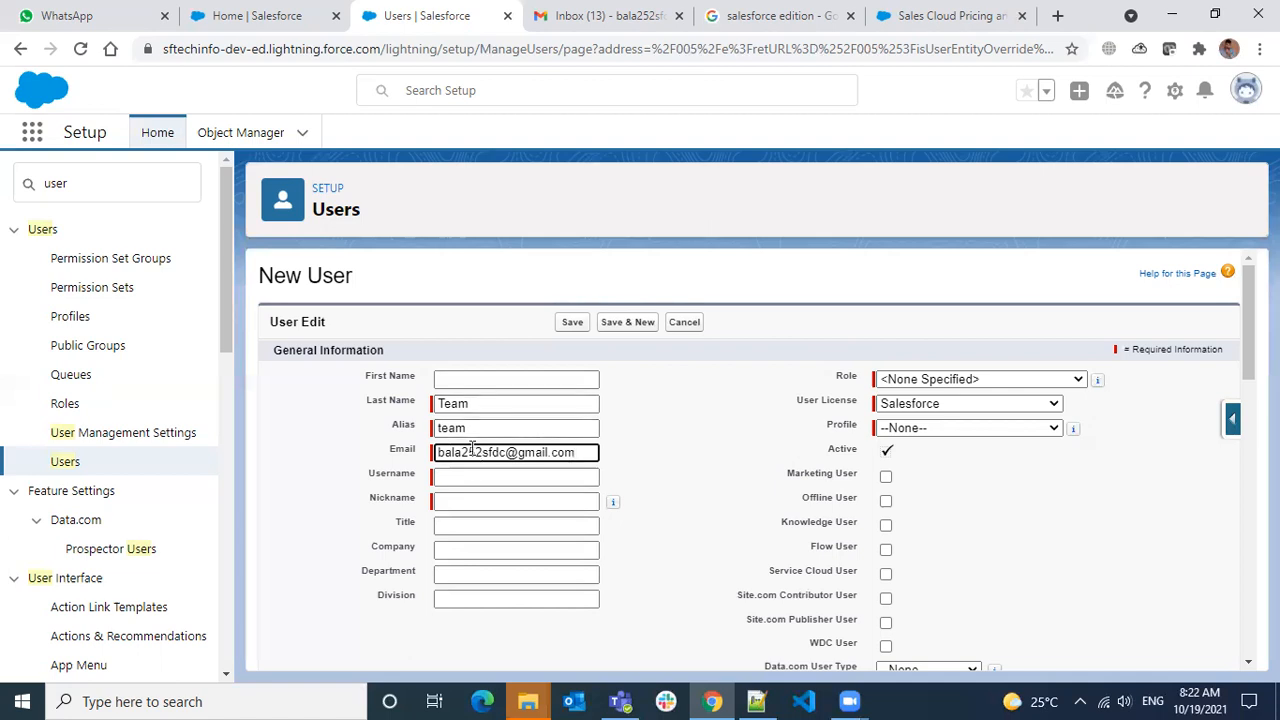
Change the Username to team on the sftech.com domain and the Nickname to b1Team
left_click(486, 477)
left_click(631, 467)
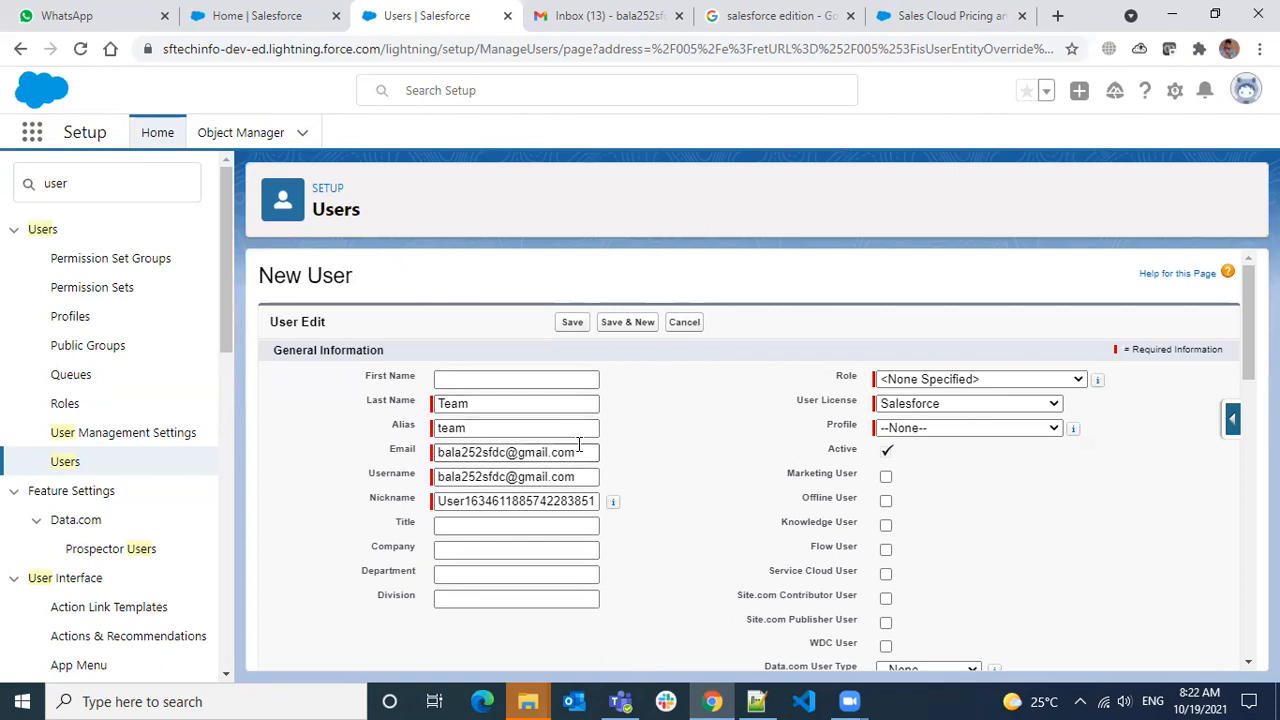
left_click_drag(578, 452, 414, 450)
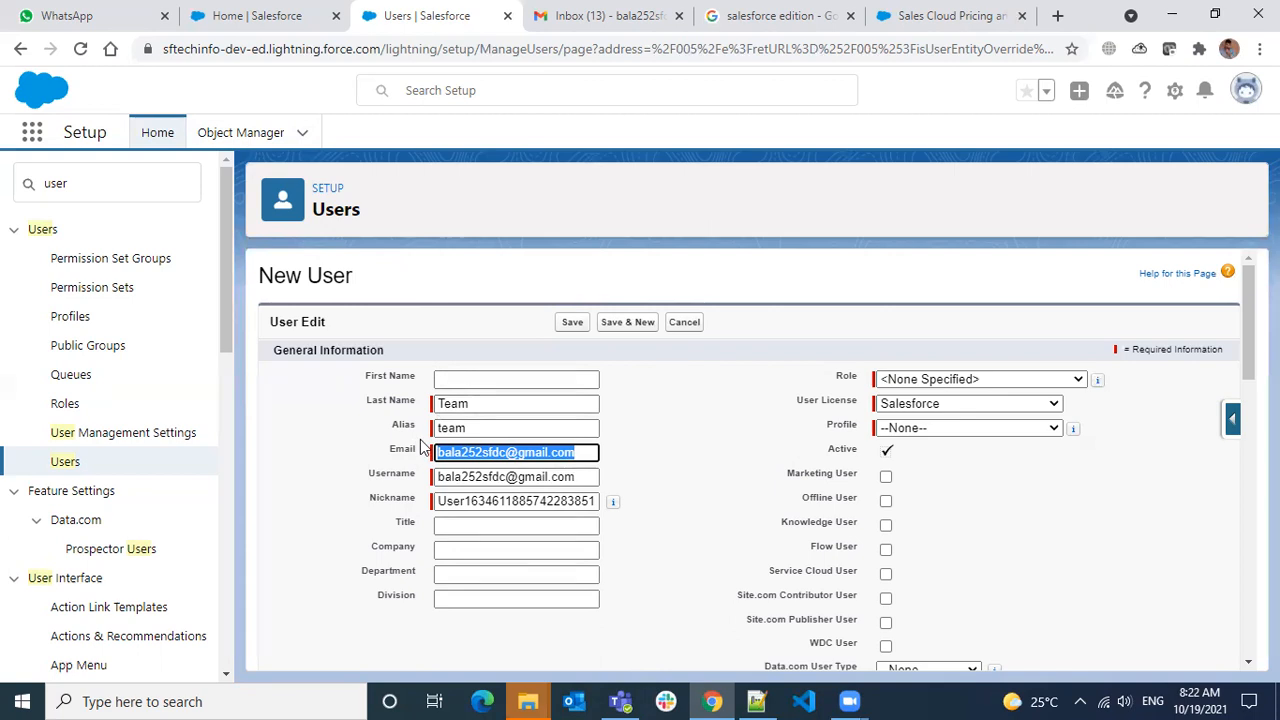
left_click_drag(383, 477, 419, 480)
left_click(404, 480)
left_click_drag(505, 477, 418, 480)
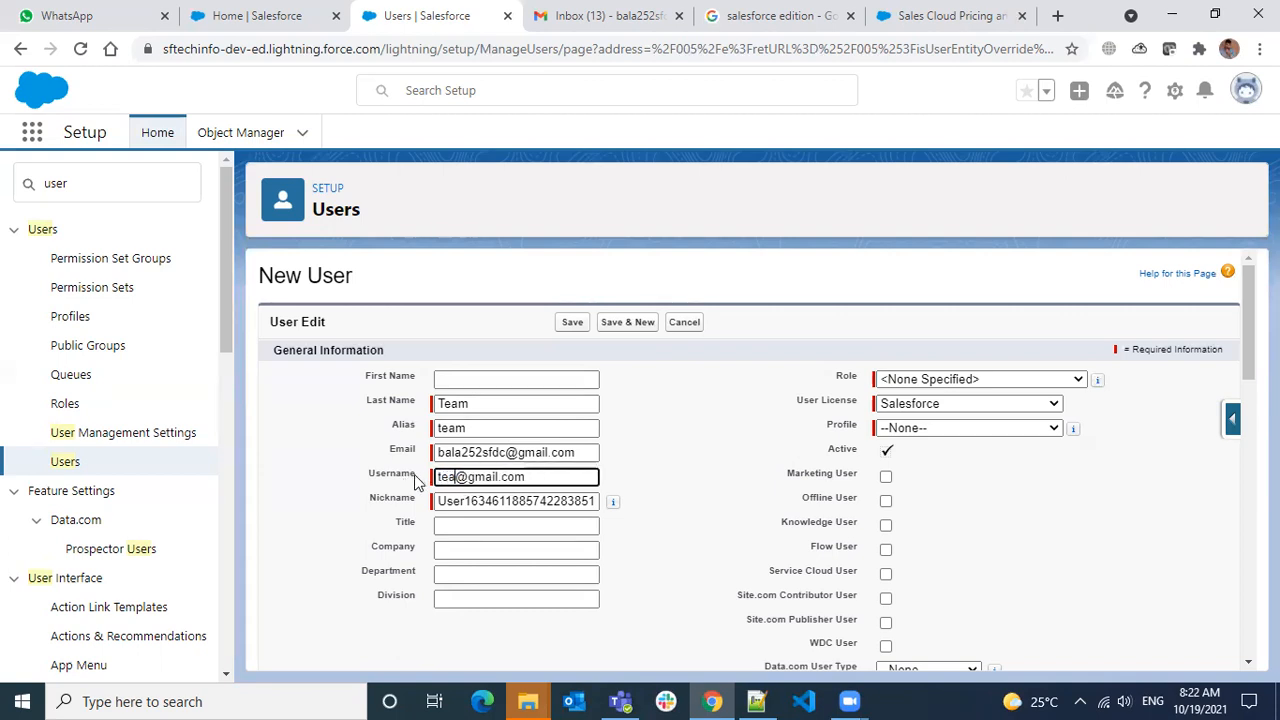
key("BackSpace")
key("Delete")
key("Delete")
key("Delete")
key("Delete")
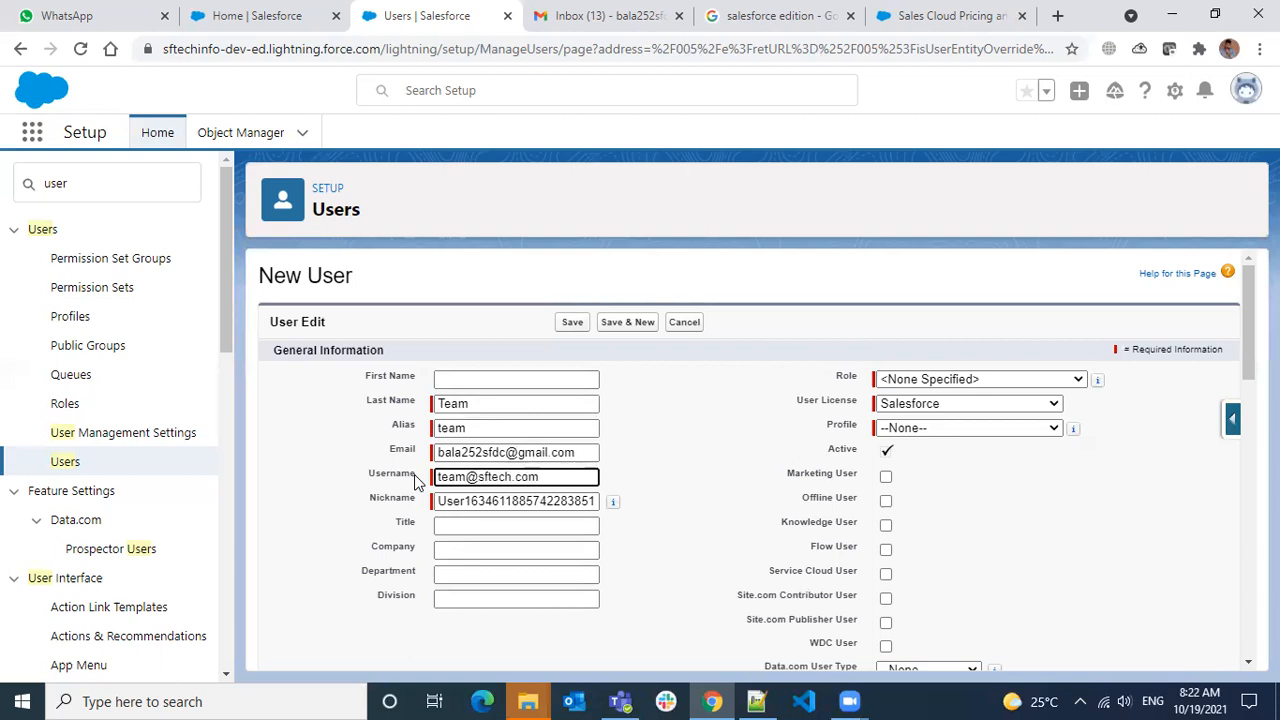
double_click(480, 502)
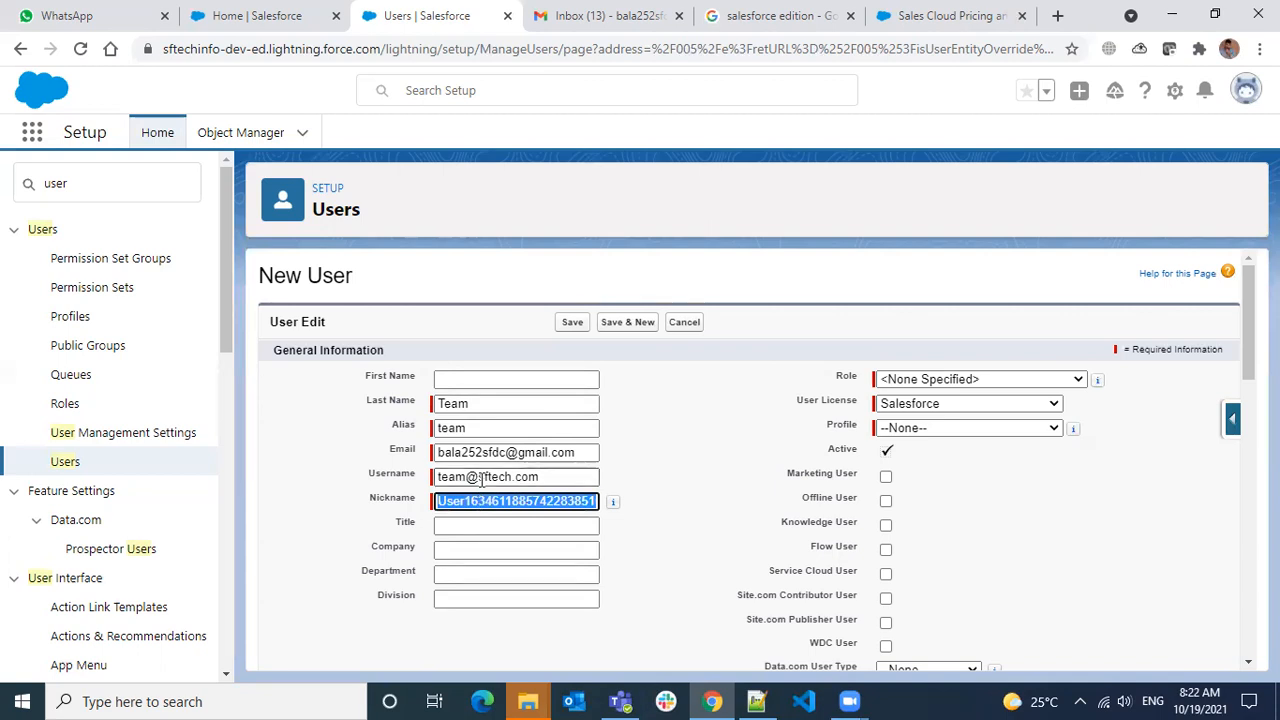
type("b1Team")
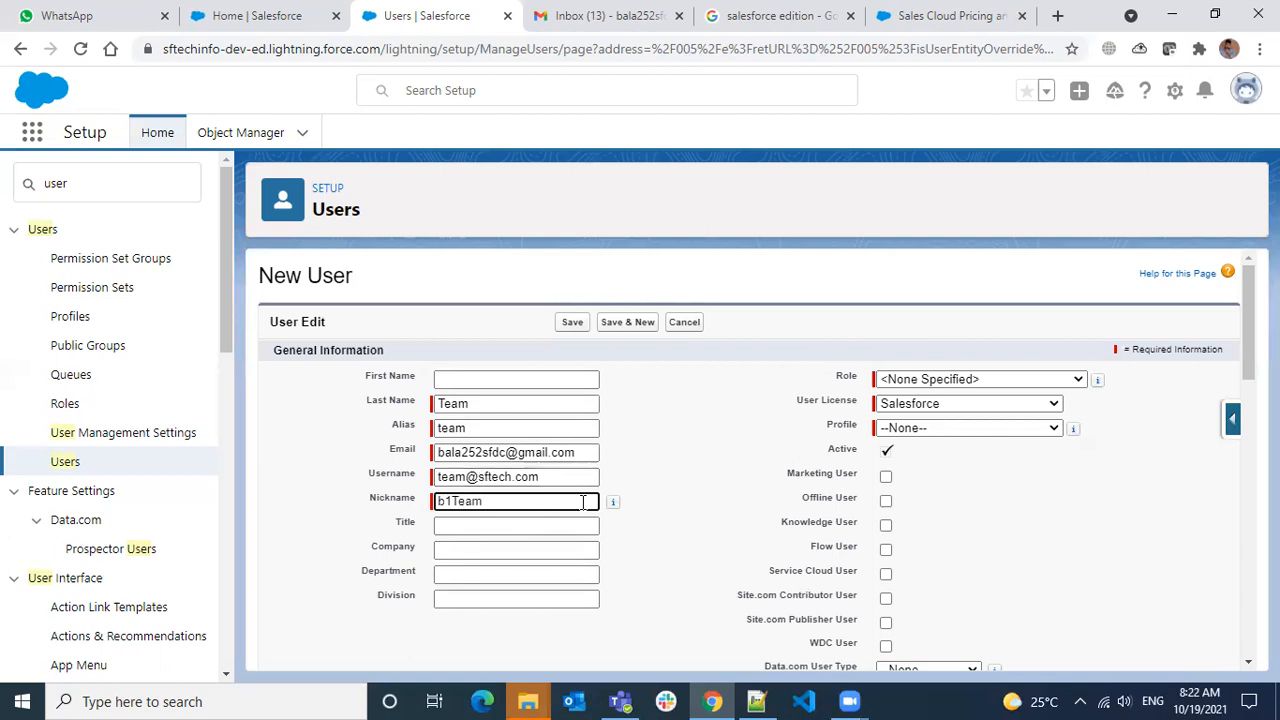
left_click(643, 466)
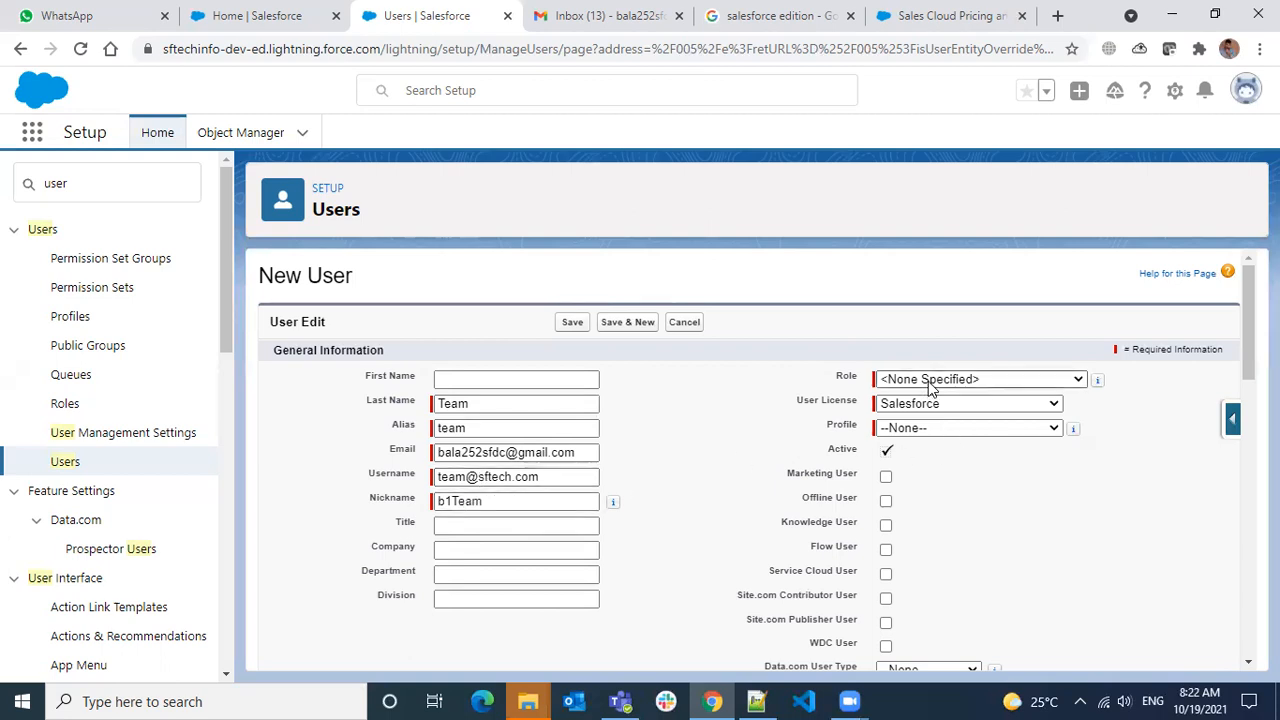
Set Profile to System Administrator, tick Marketing User, and save user Team
left_click(935, 430)
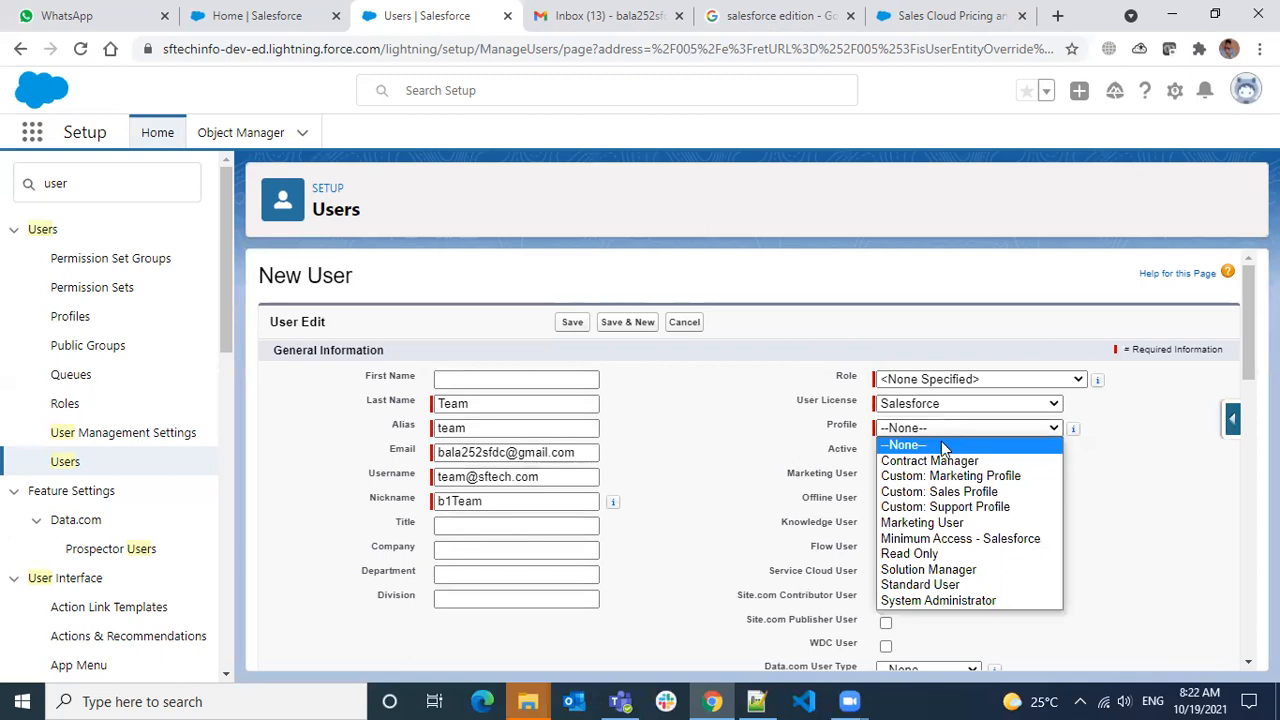
left_click(965, 600)
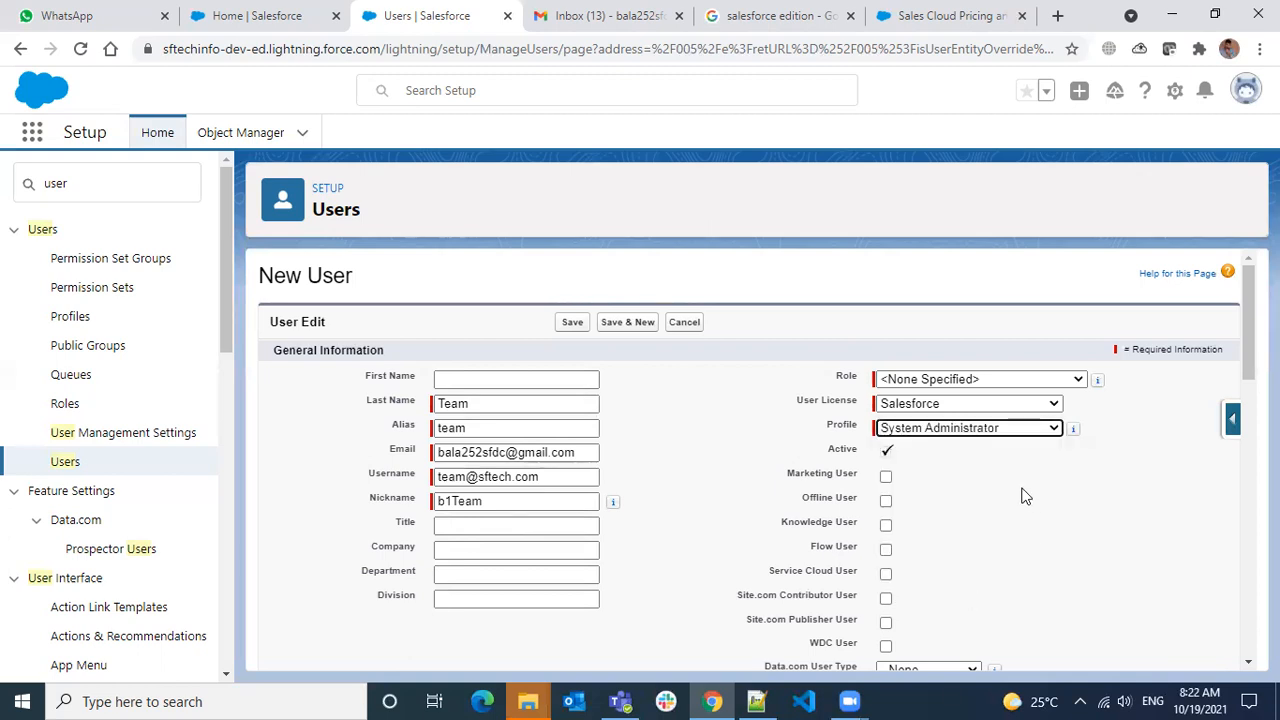
left_click(886, 477)
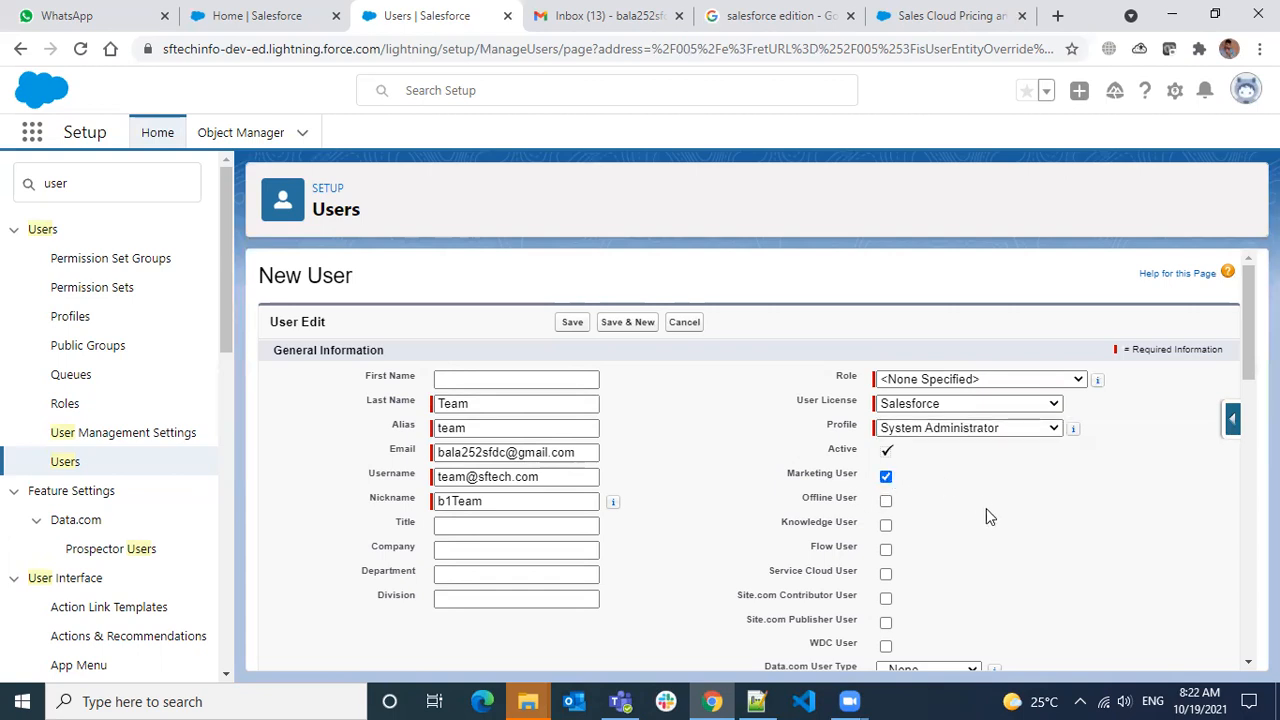
scroll(986, 516, "down", 12)
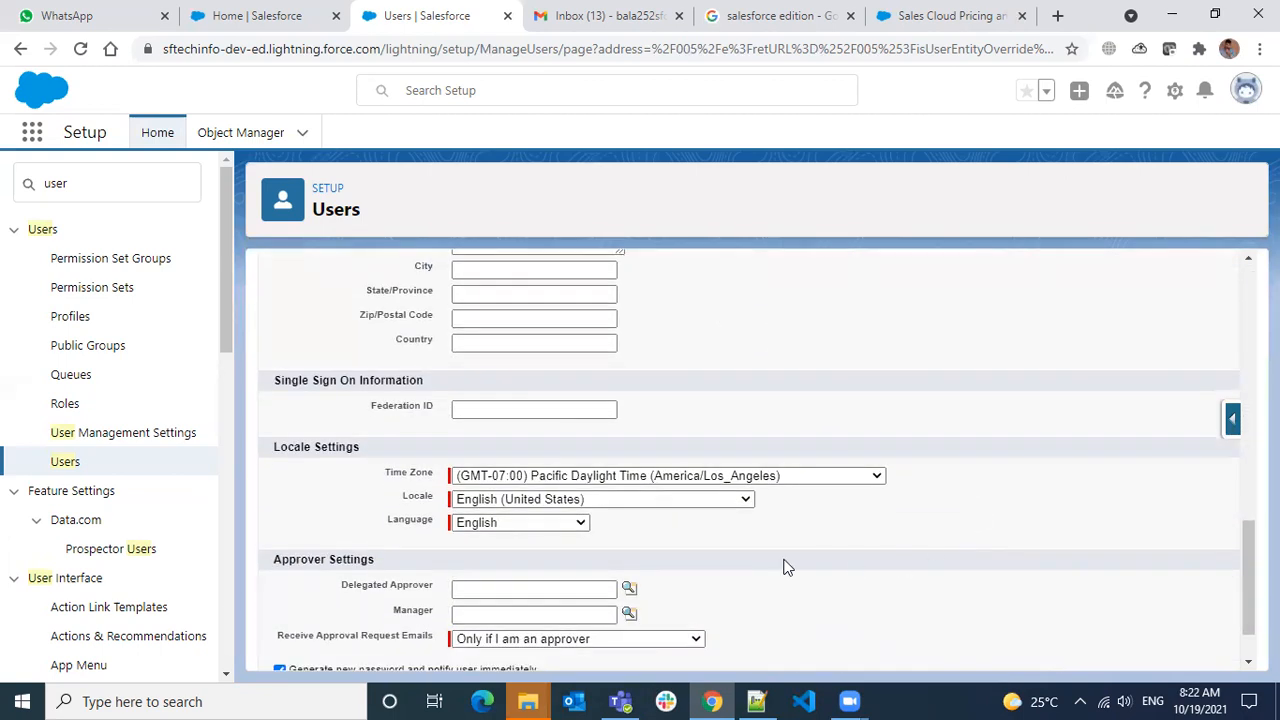
scroll(735, 555, "down", 1)
scroll(735, 558, "up", 12)
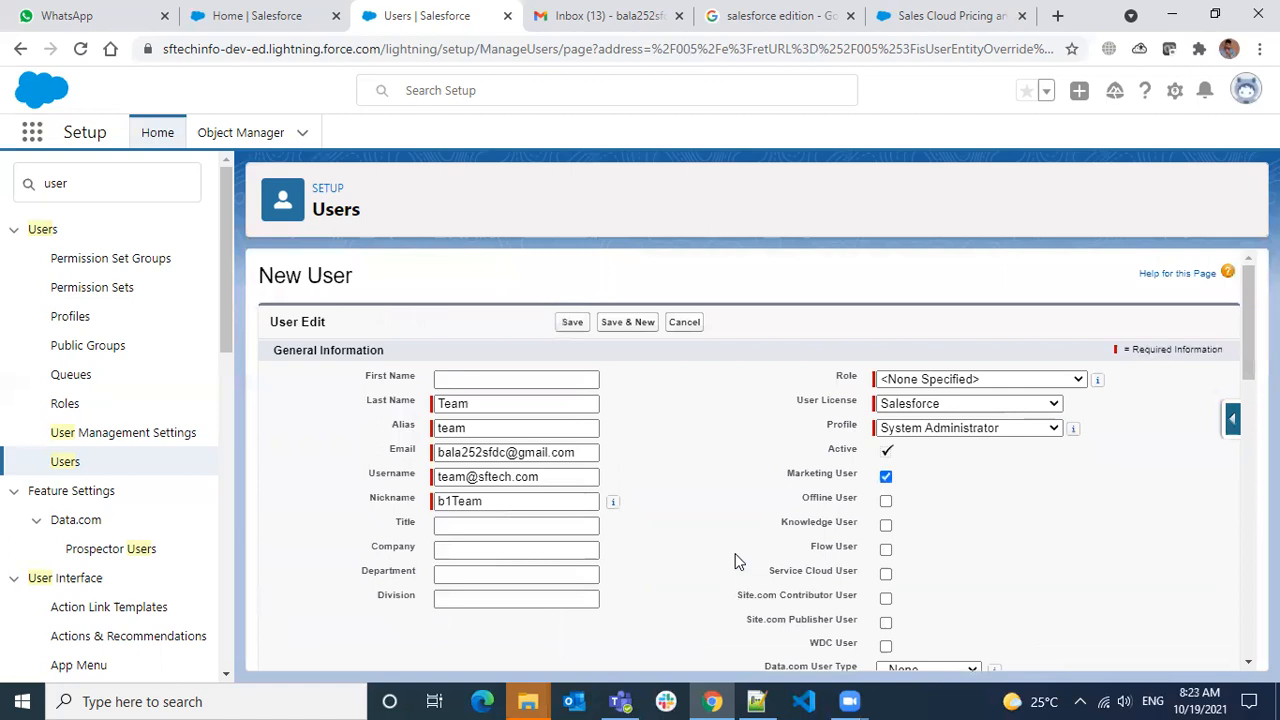
left_click(574, 326)
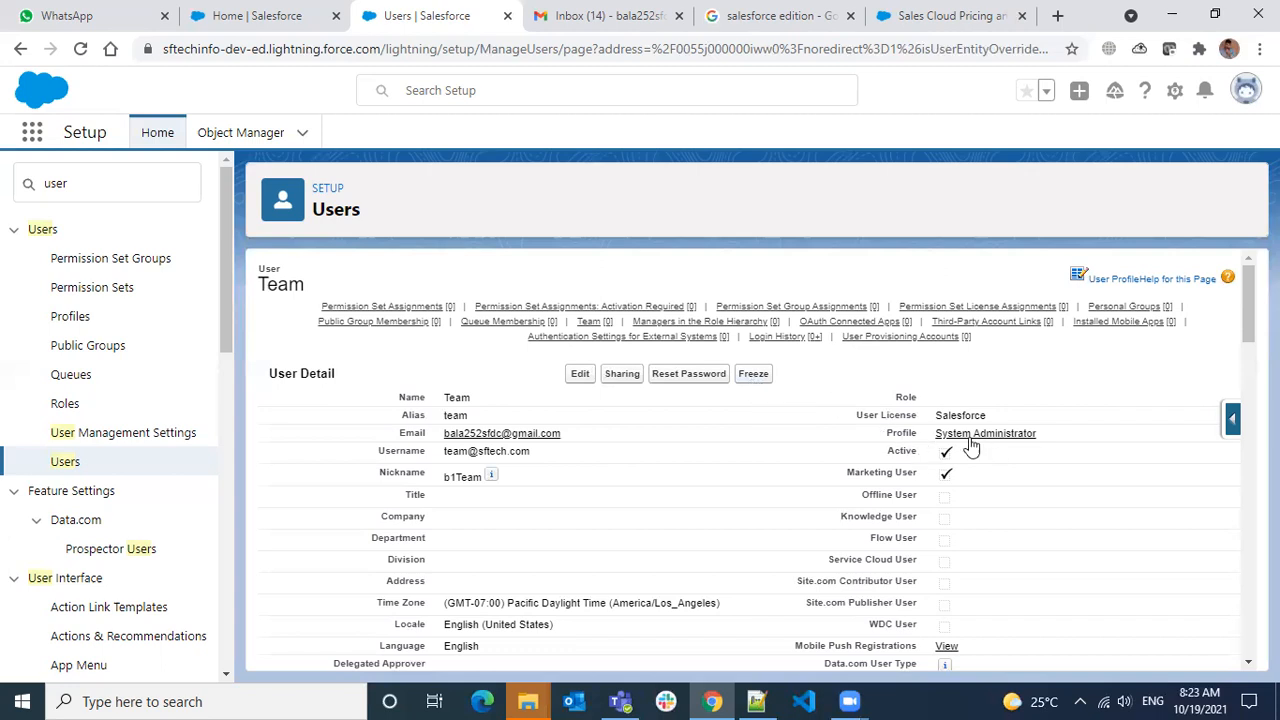
Review Team's detail page, checking the Salesforce User License value and the Active status
left_click_drag(1010, 418, 944, 418)
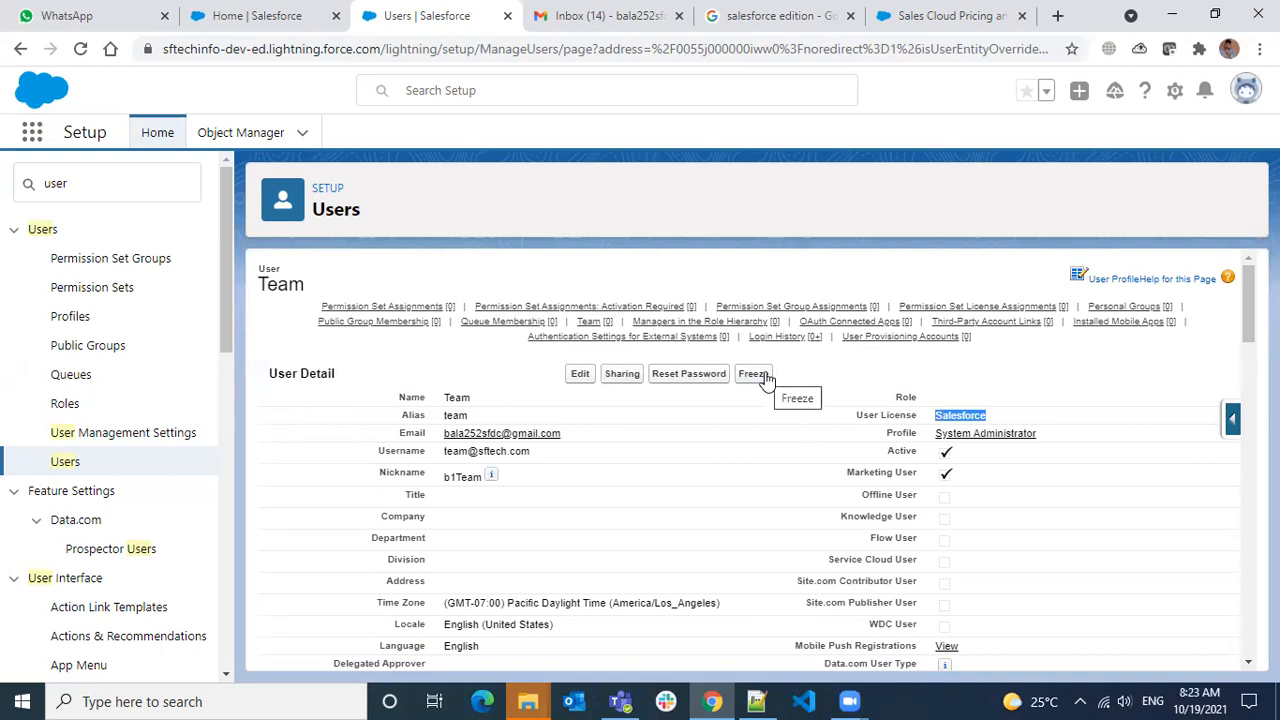
left_click(960, 419)
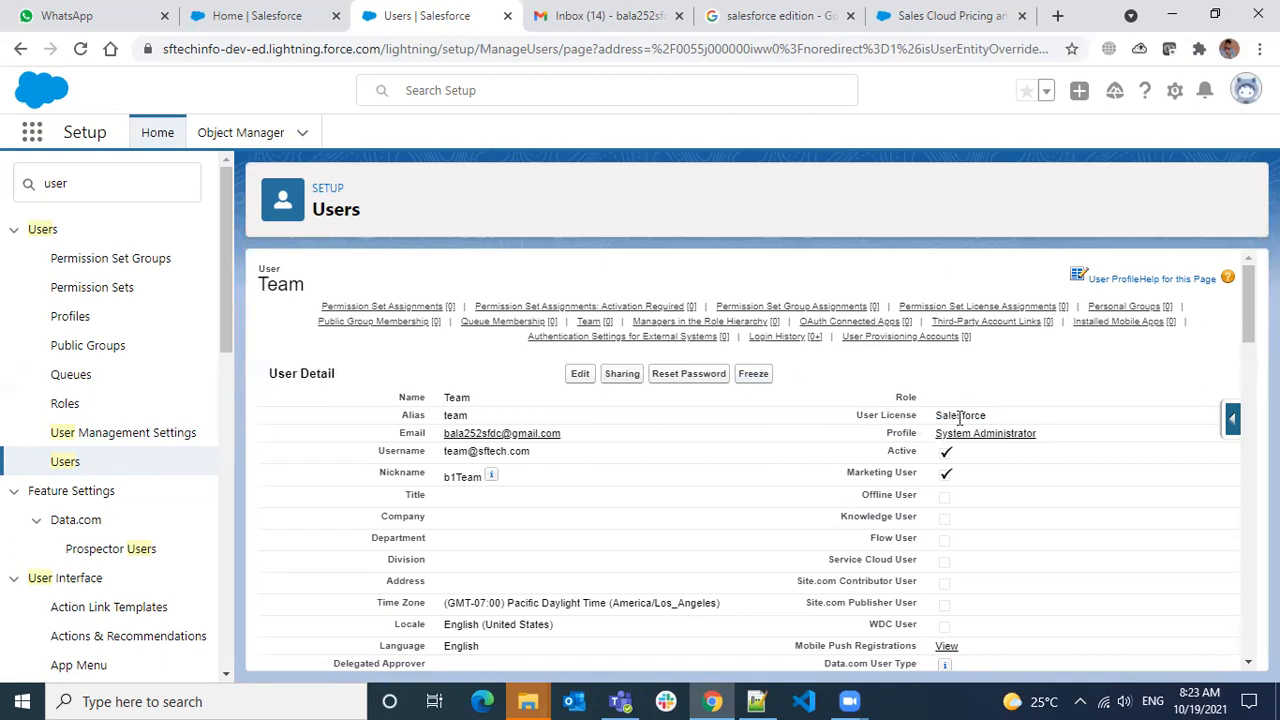
double_click(961, 419)
left_click_drag(886, 451, 918, 453)
left_click(580, 373)
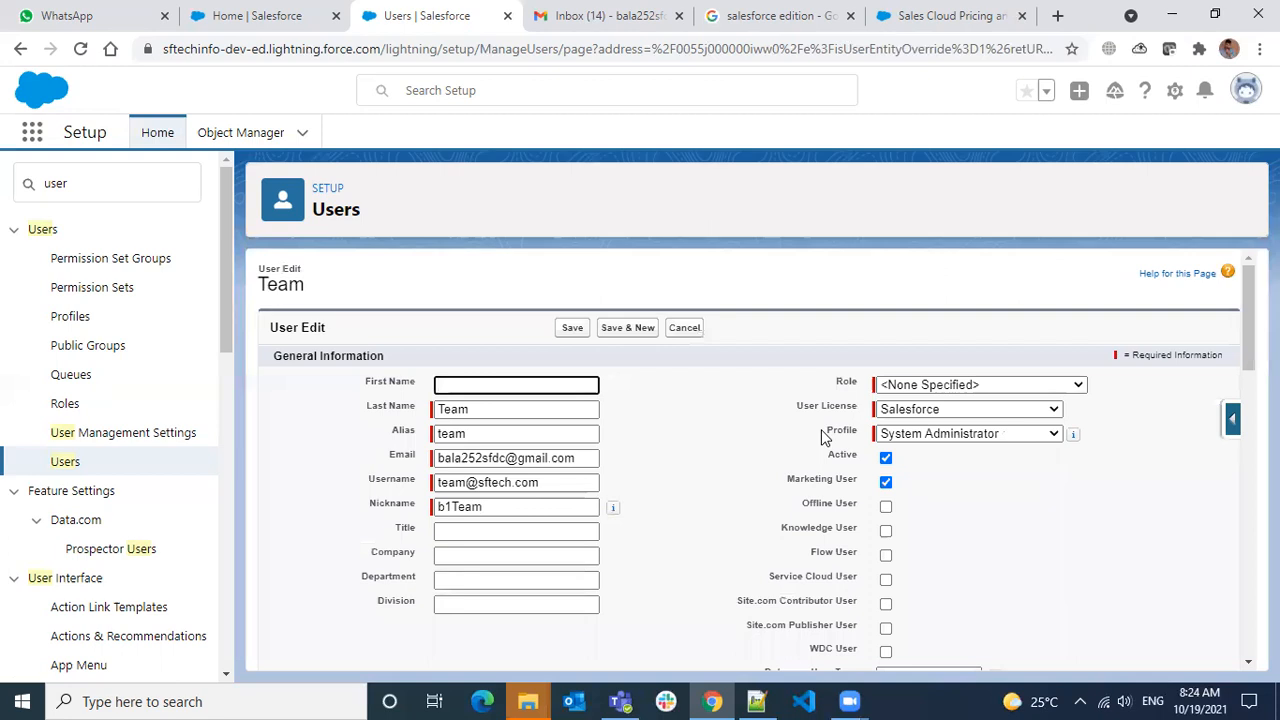
Cancel Team's edit form without changes and switch to the Gmail inbox
left_click(688, 330)
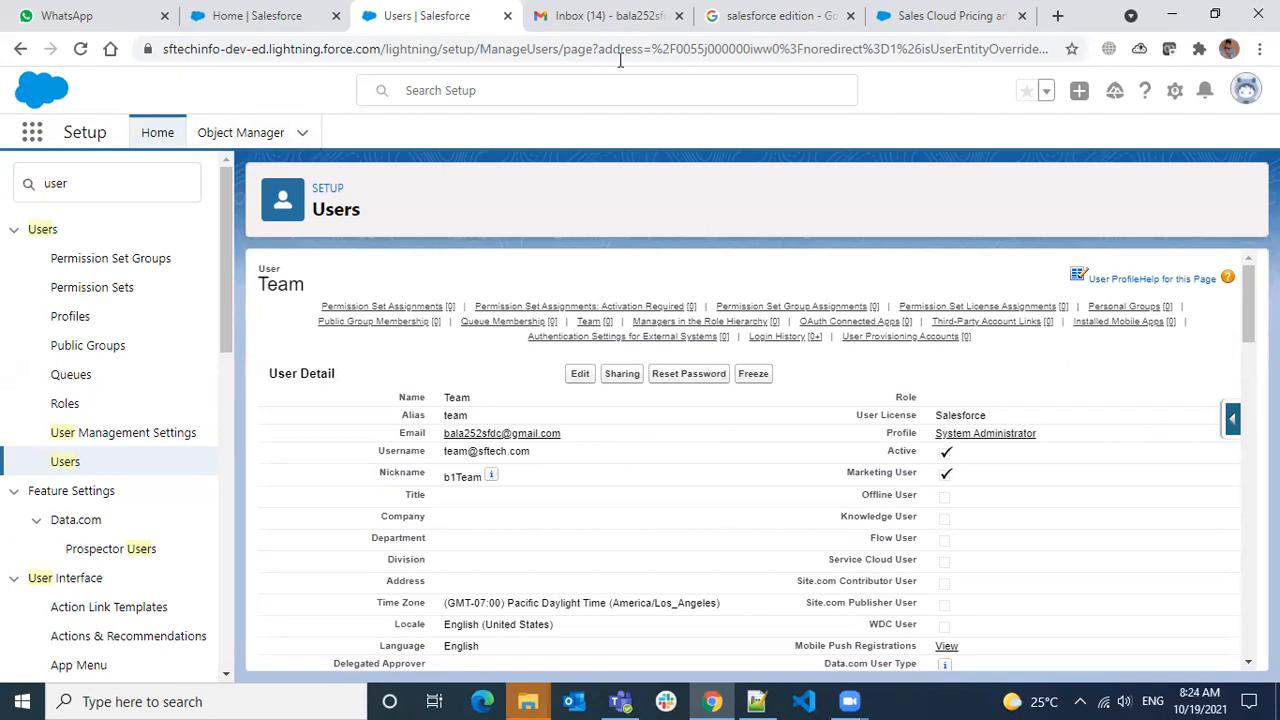
left_click(630, 18)
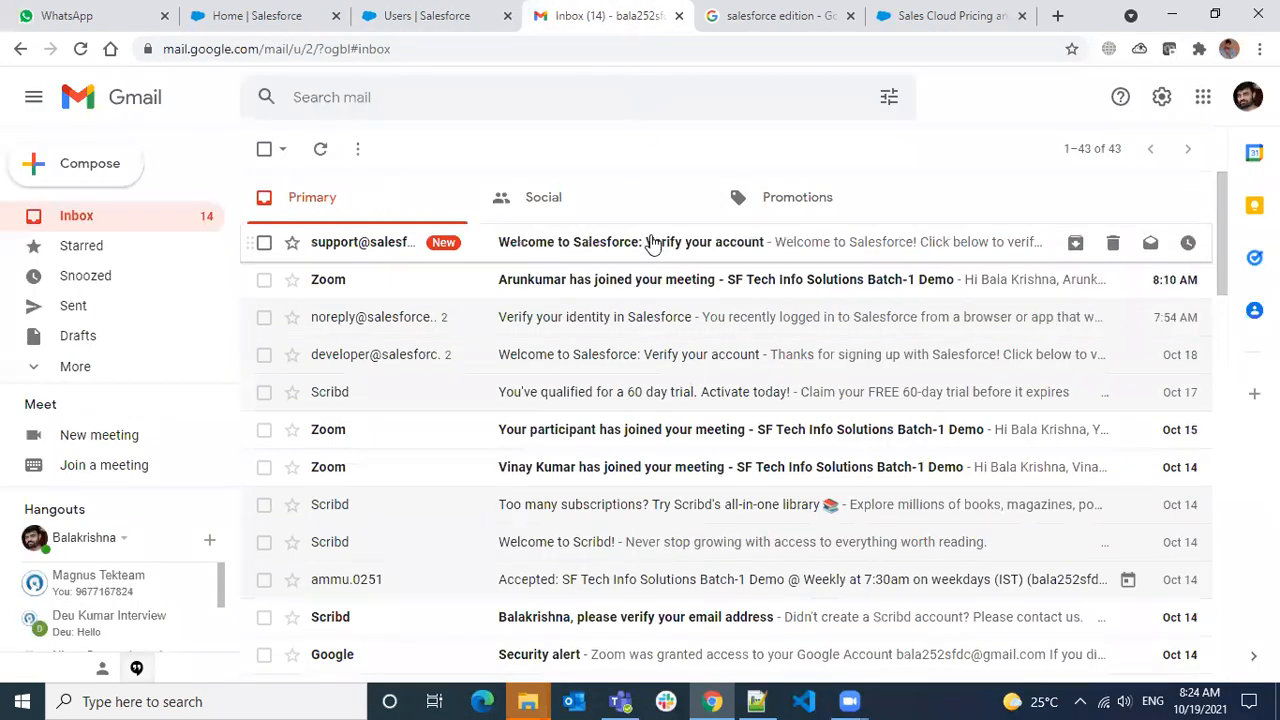
Open the 'Welcome to Salesforce: Verify your account' email and verify the account
left_click(651, 243)
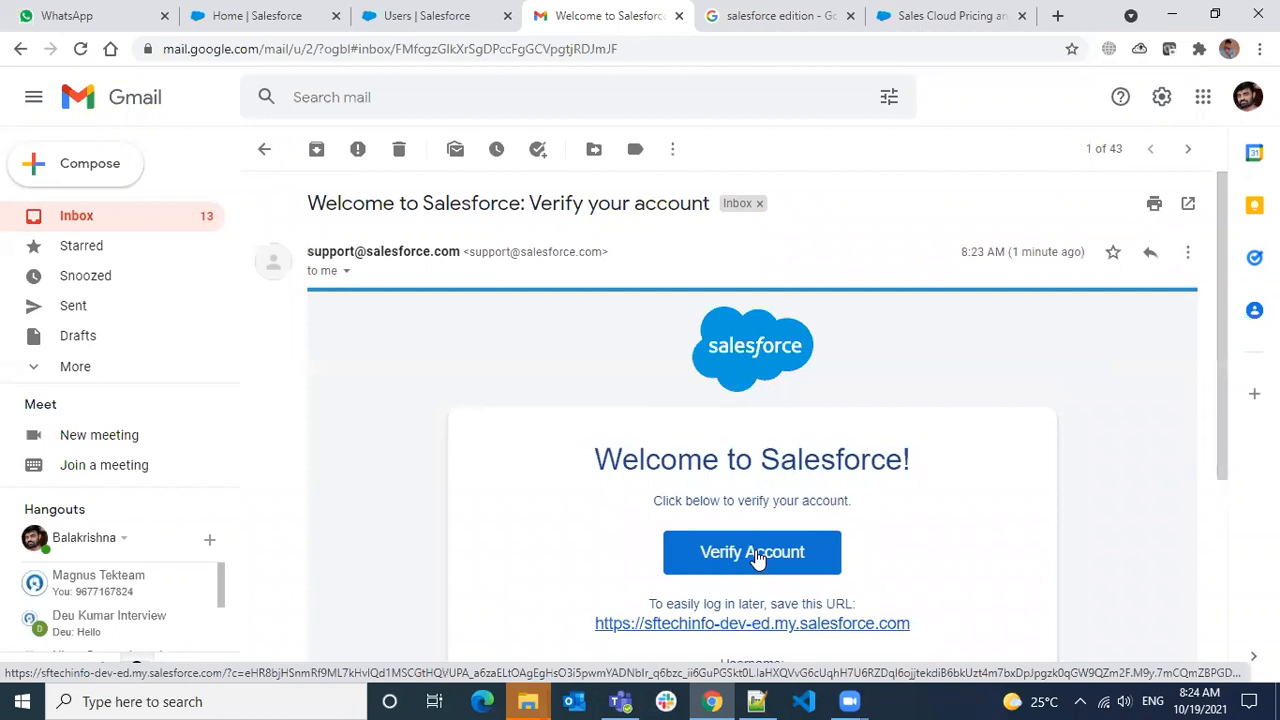
left_click(735, 553)
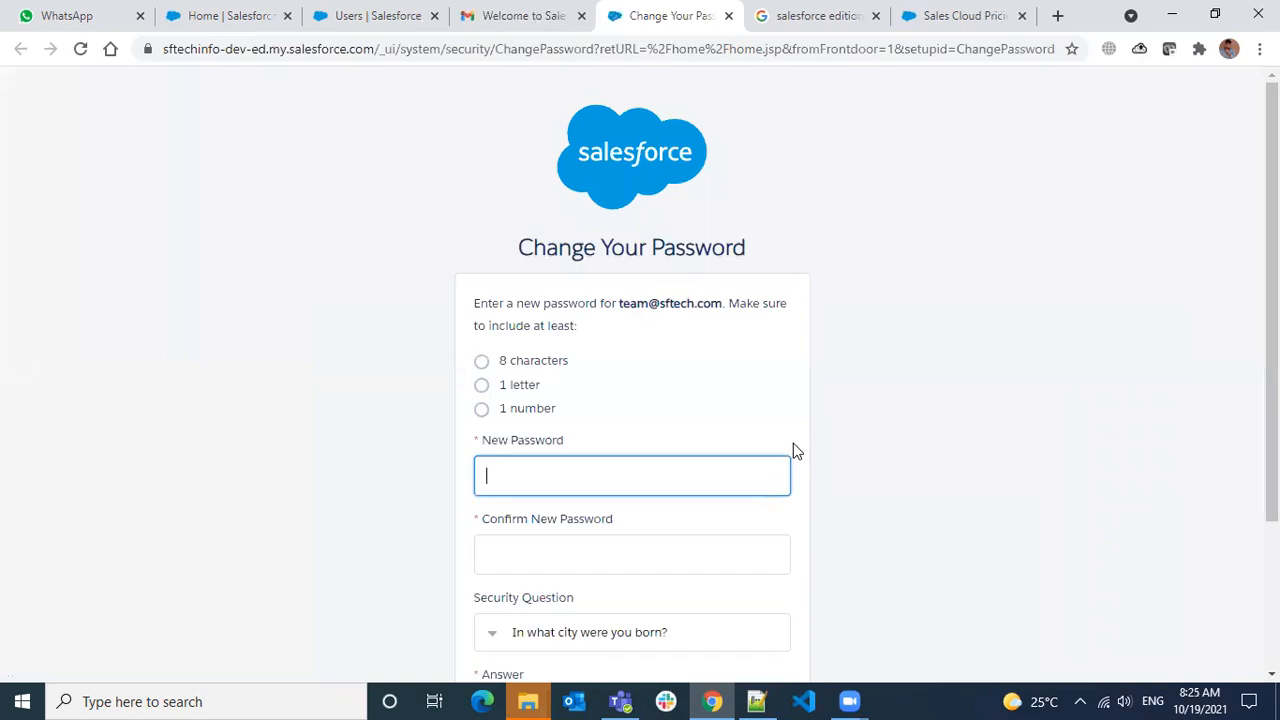
Enter a new password for the Team user and type it again in the confirm field
type("•••••")
type("•••••")
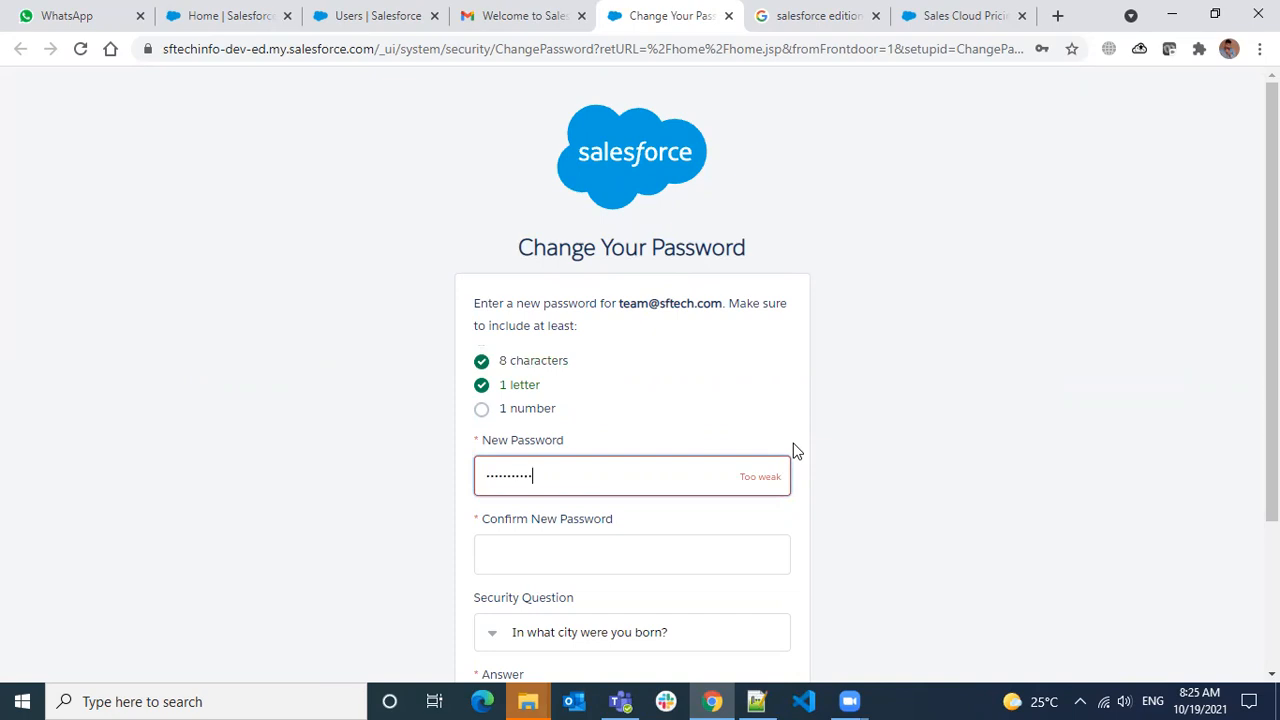
type("123")
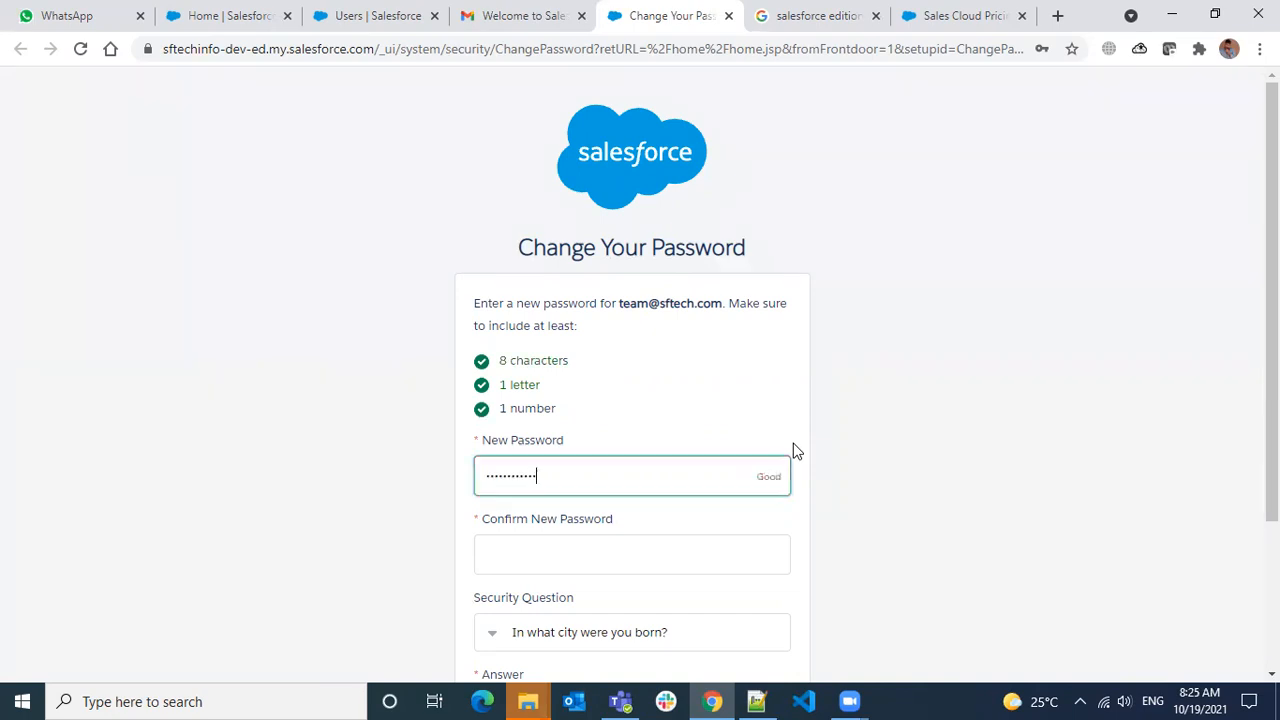
key("Tab")
type("••••")
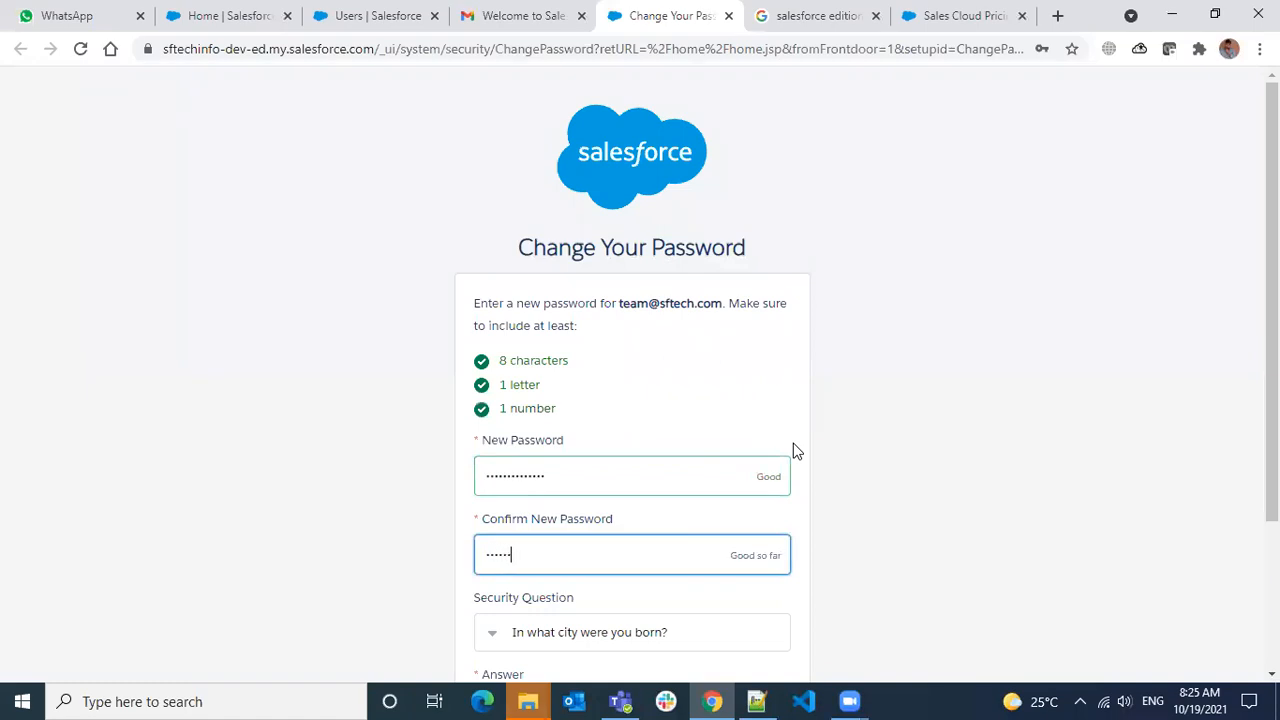
type("•••••••")
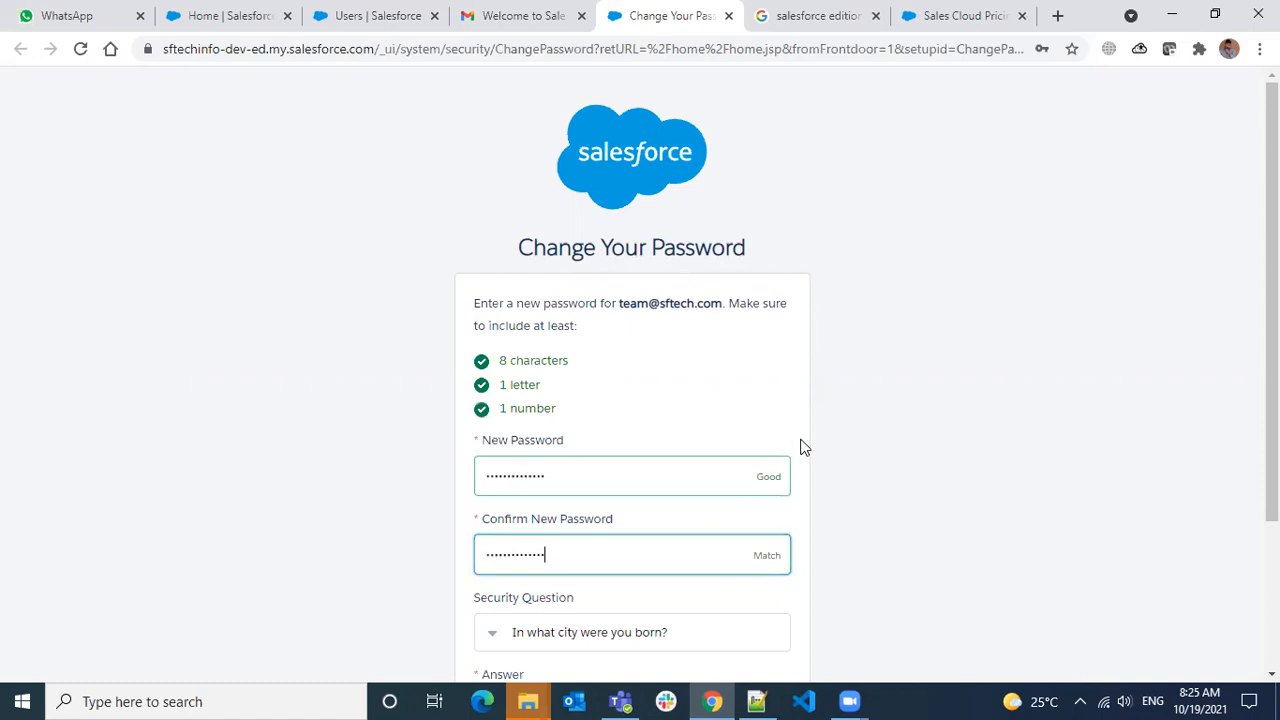
Fill in the security question answer and submit; Salesforce rejects the password for containing the user name
scroll(805, 447, "down", 1)
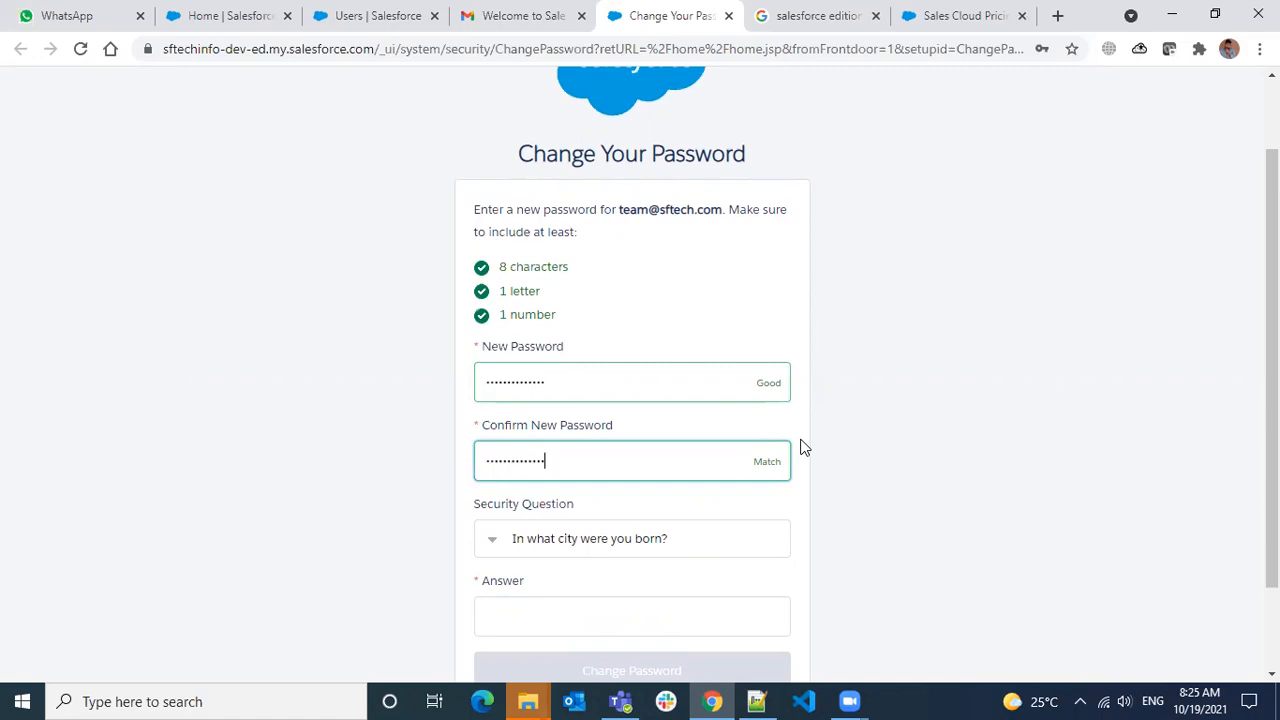
left_click(572, 612)
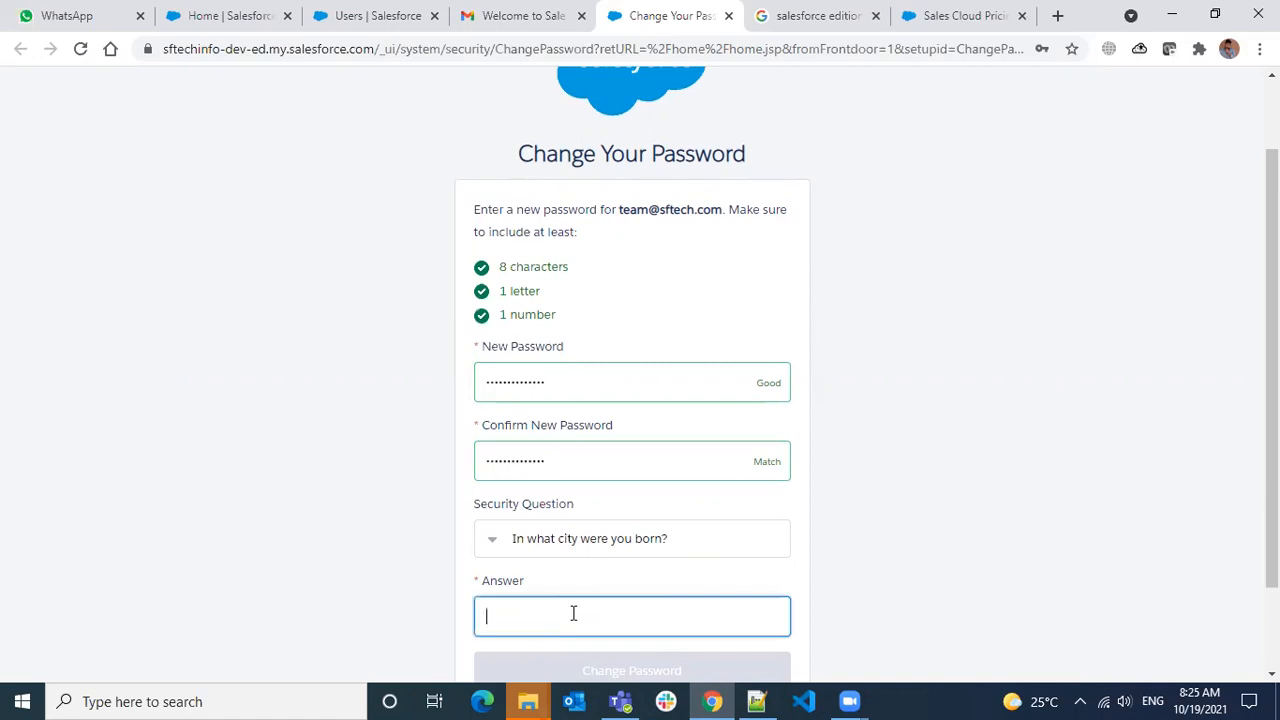
type("hyd")
left_click(920, 538)
scroll(920, 538, "down", 2)
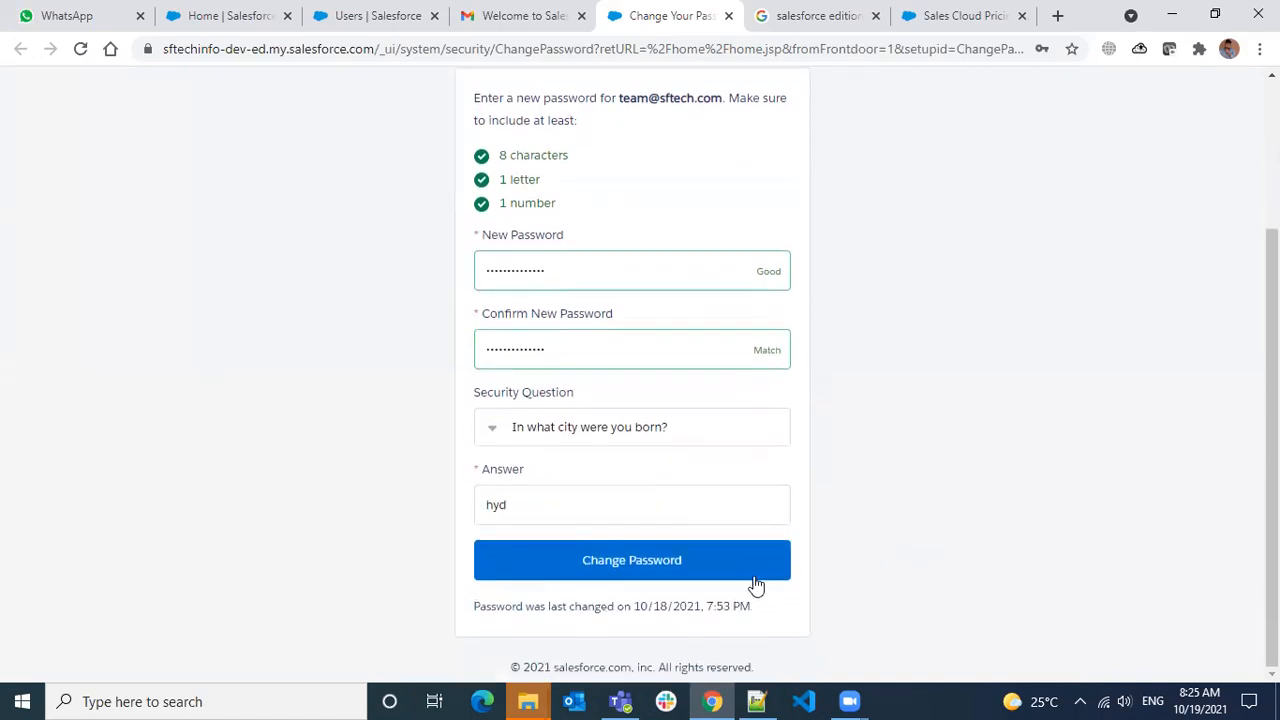
left_click(655, 565)
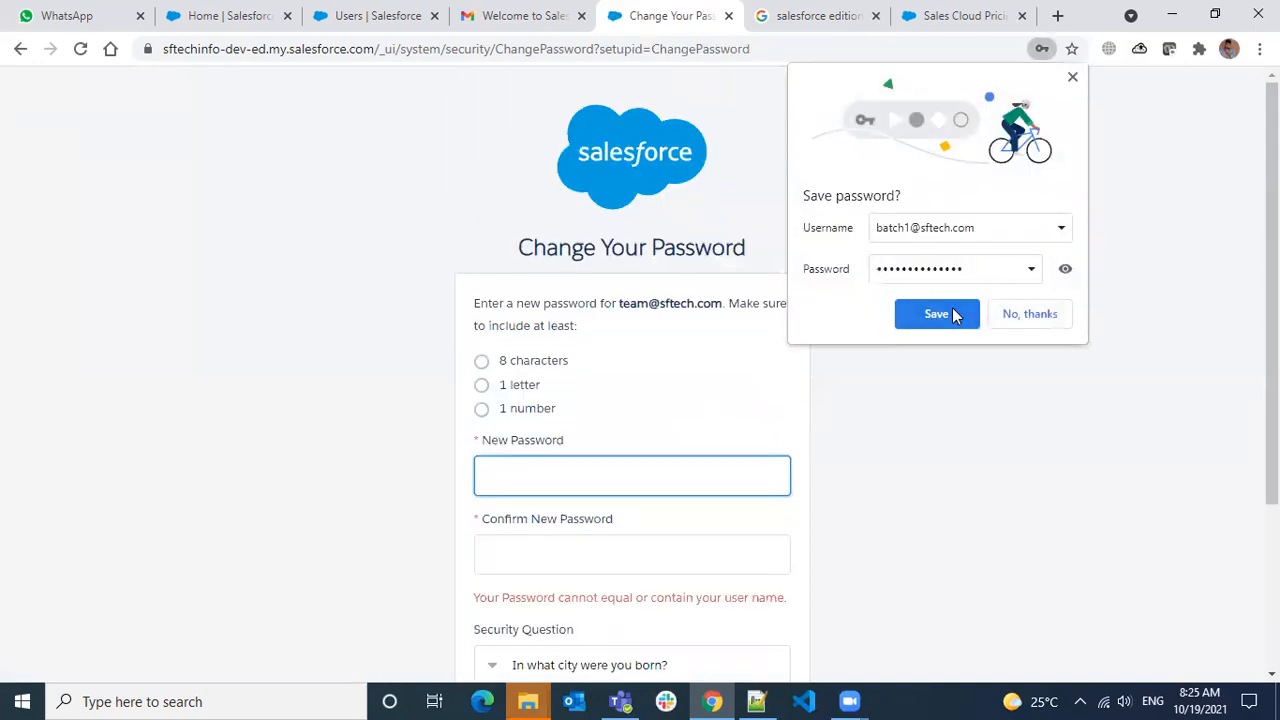
Enter a new password in both fields and decline the browser's offer to save it
left_click(609, 468)
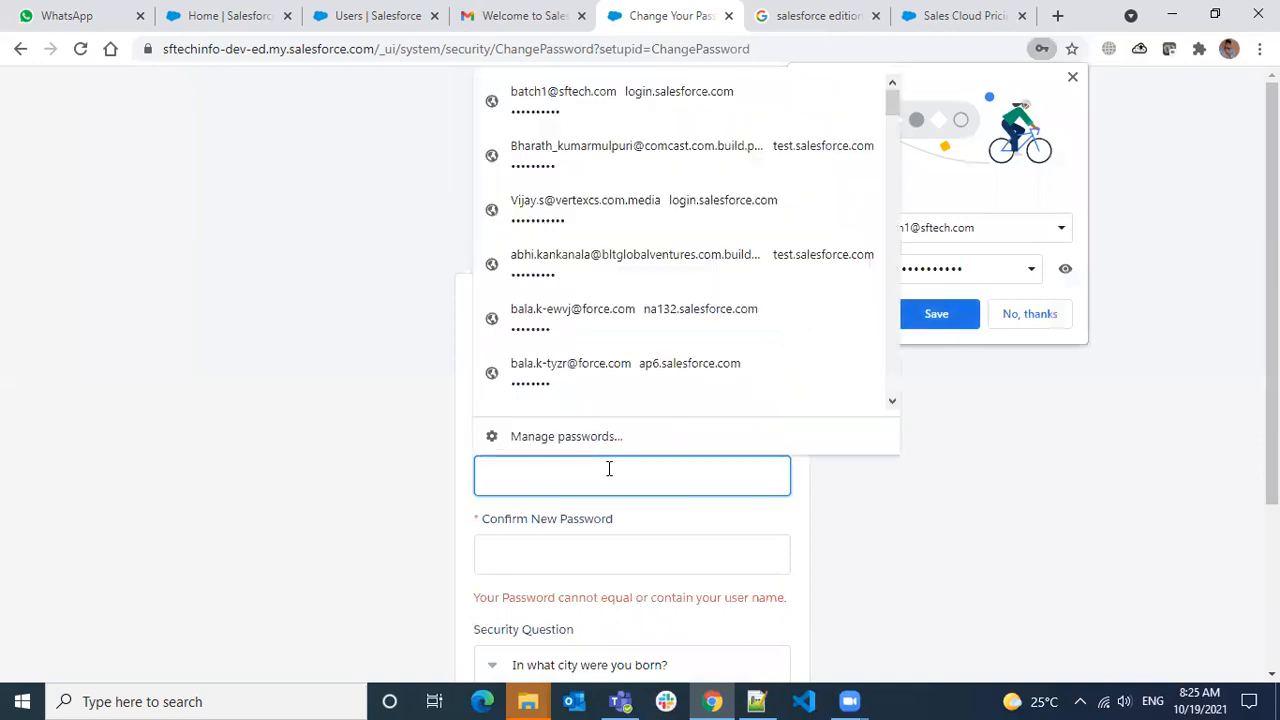
type("••••••")
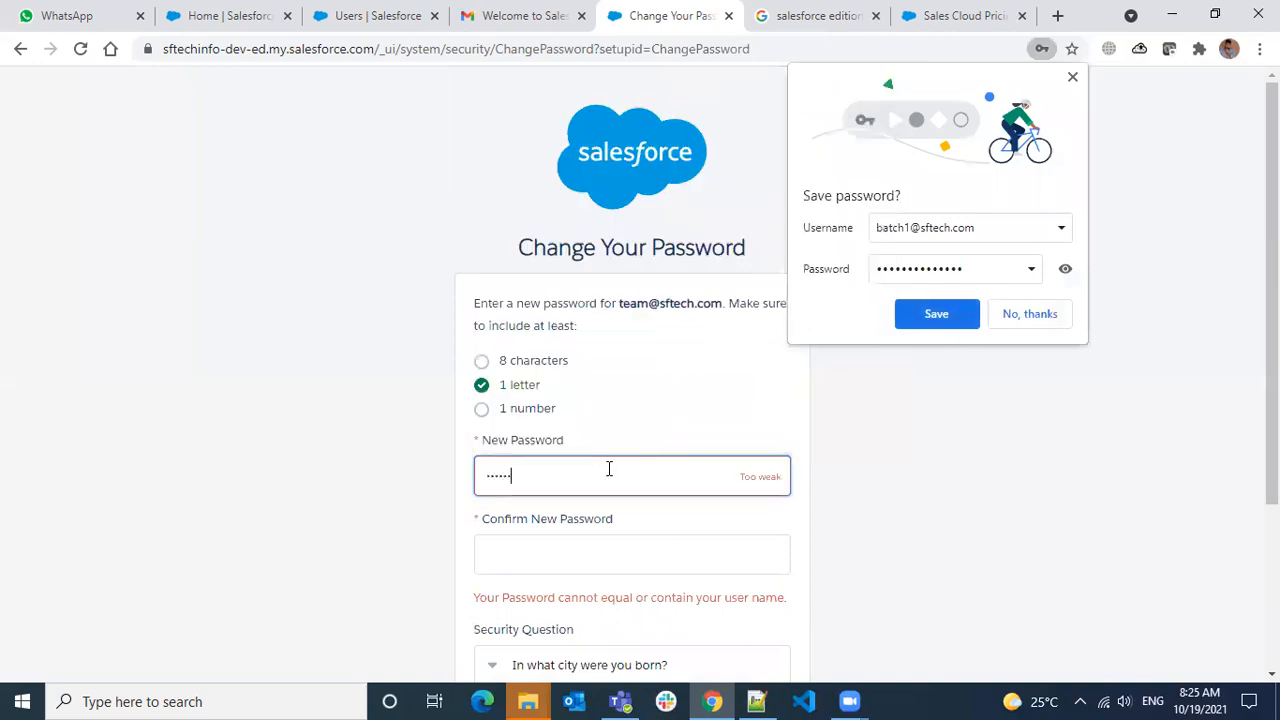
type("••••••")
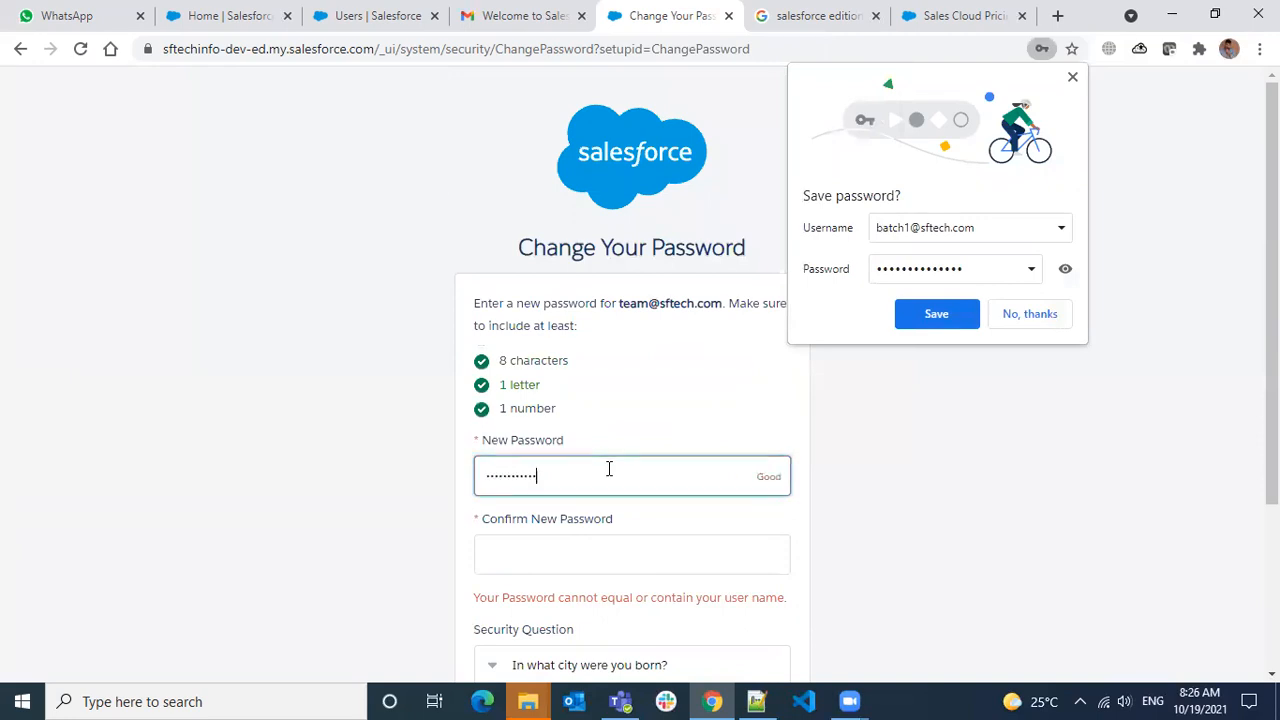
left_click(637, 540)
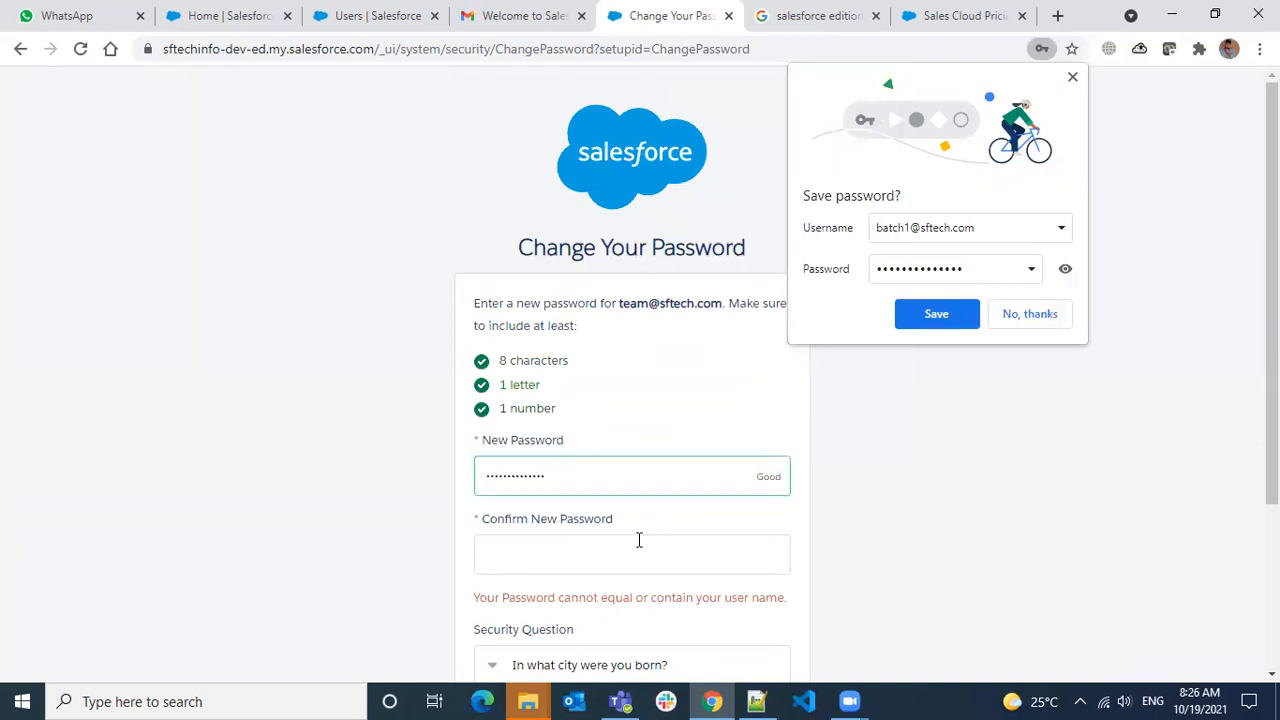
type("•••••")
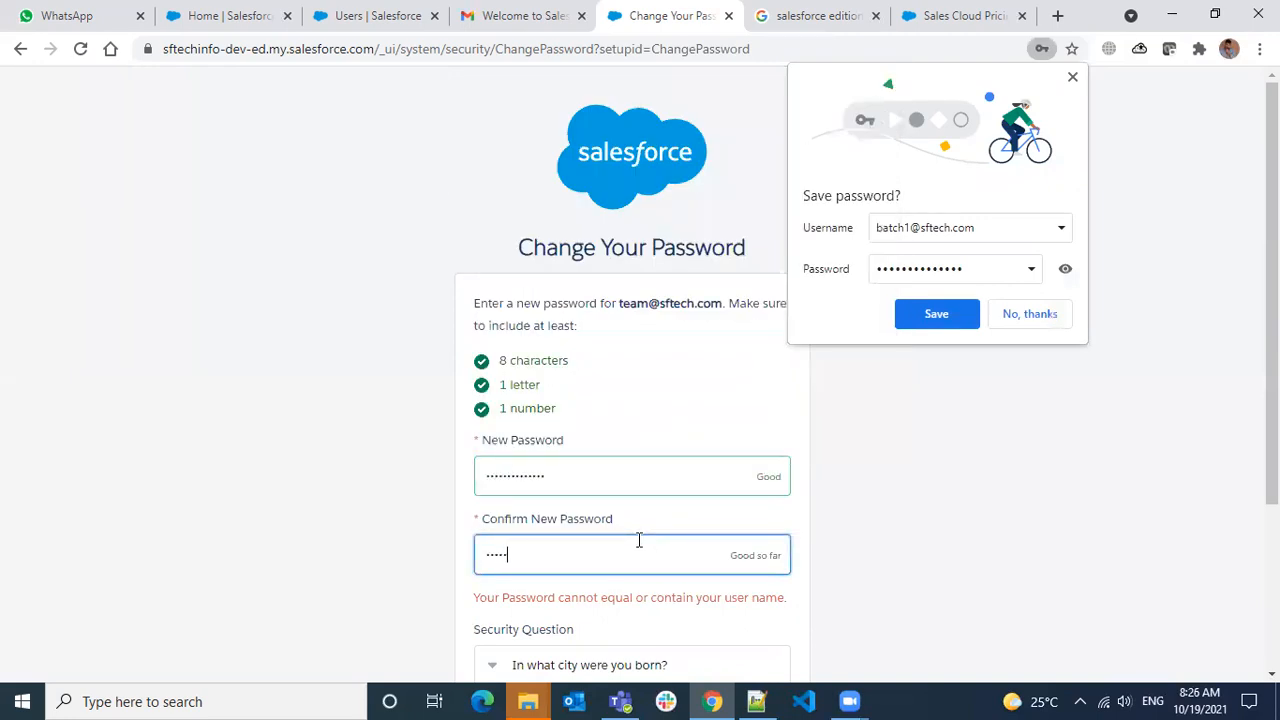
type("•••••••••")
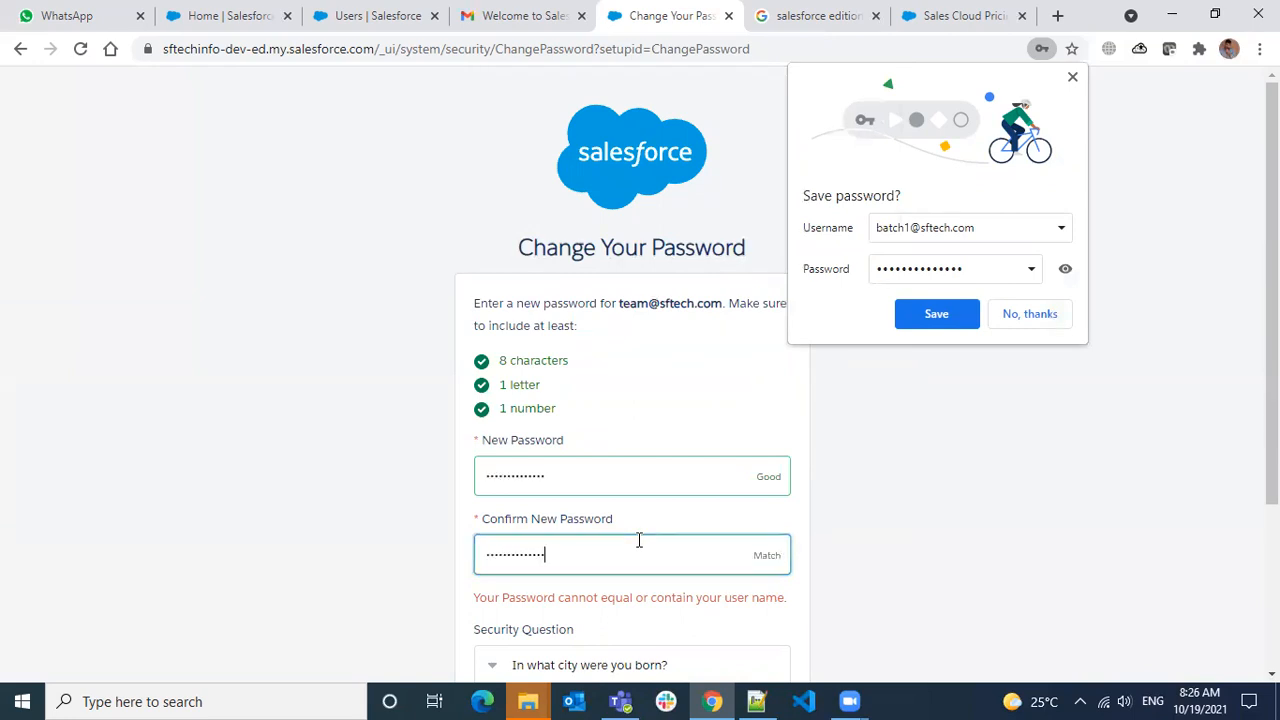
left_click(900, 555)
scroll(892, 557, "down", 1)
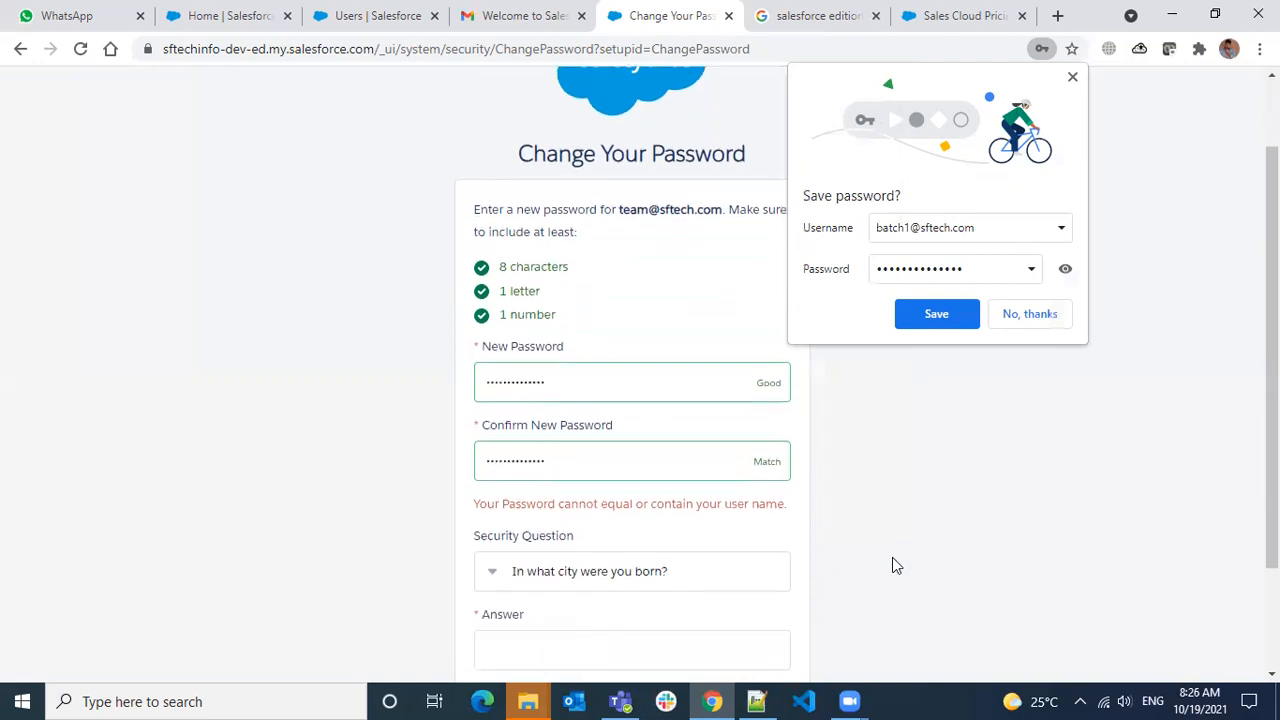
left_click_drag(545, 382, 382, 386)
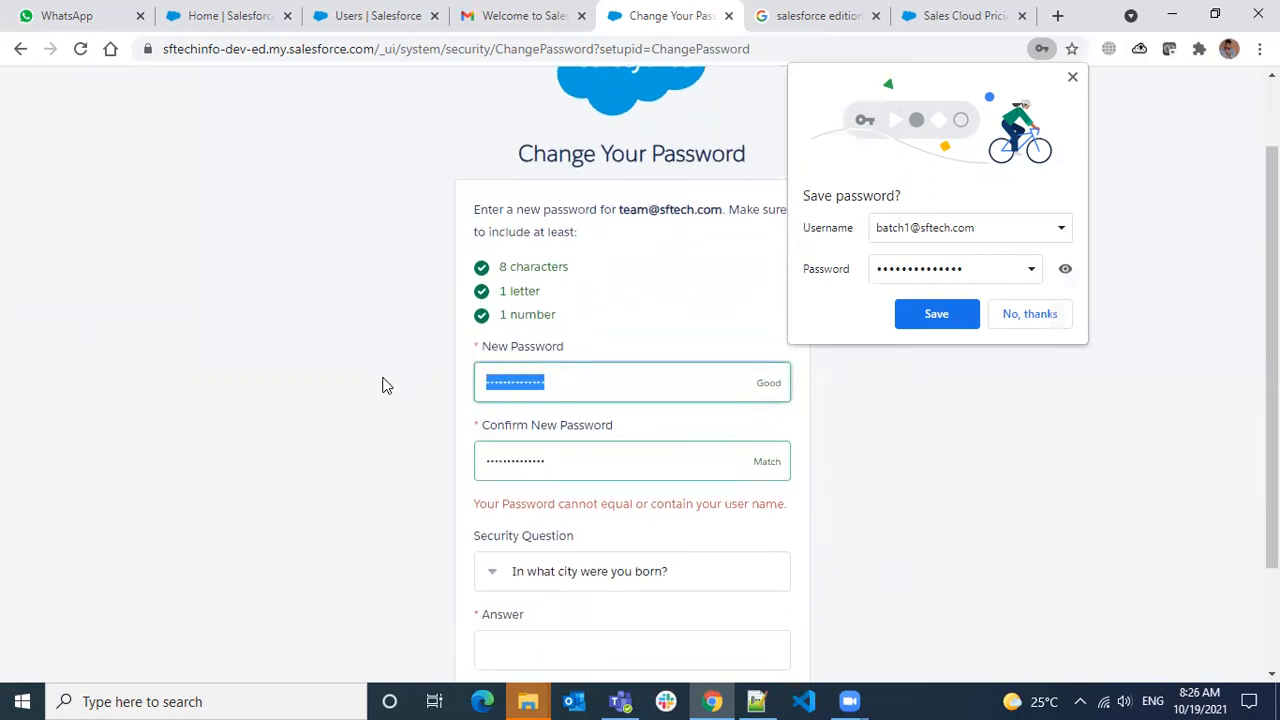
left_click(1025, 314)
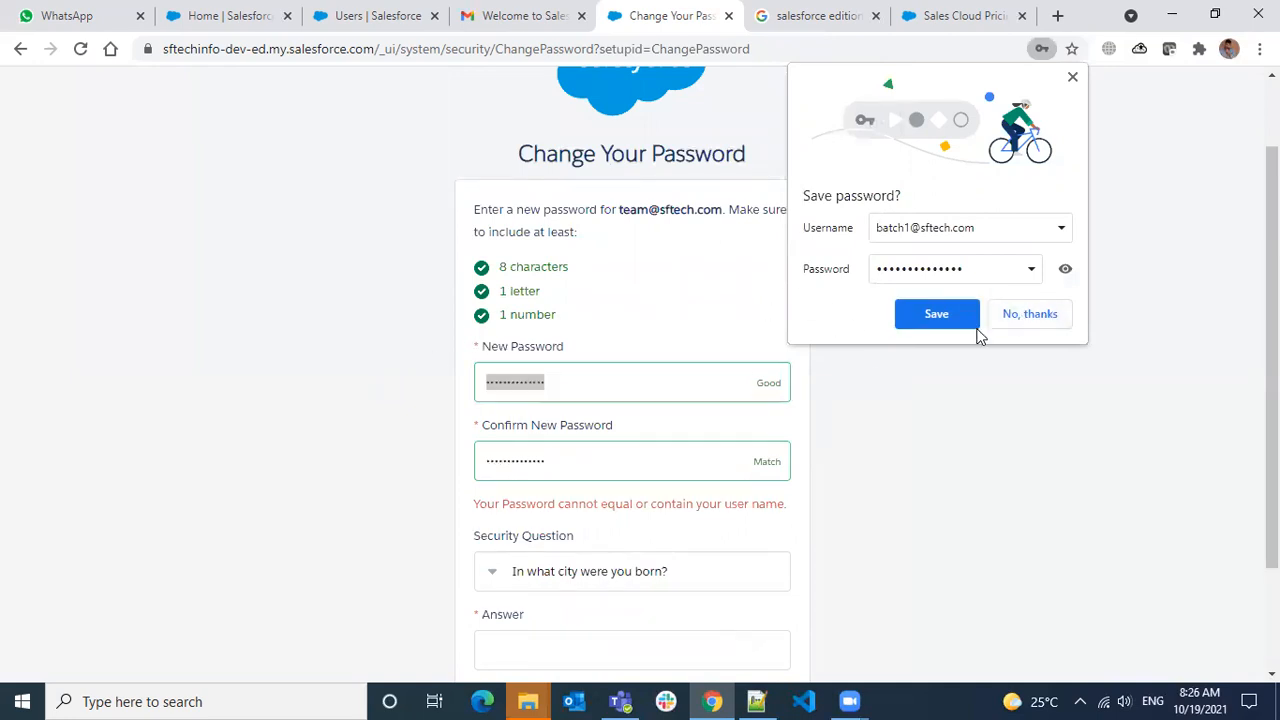
Replace it with a fresh 8-character password, typed in both the new and confirm fields
left_click(617, 388)
double_click(617, 388)
type("•••")
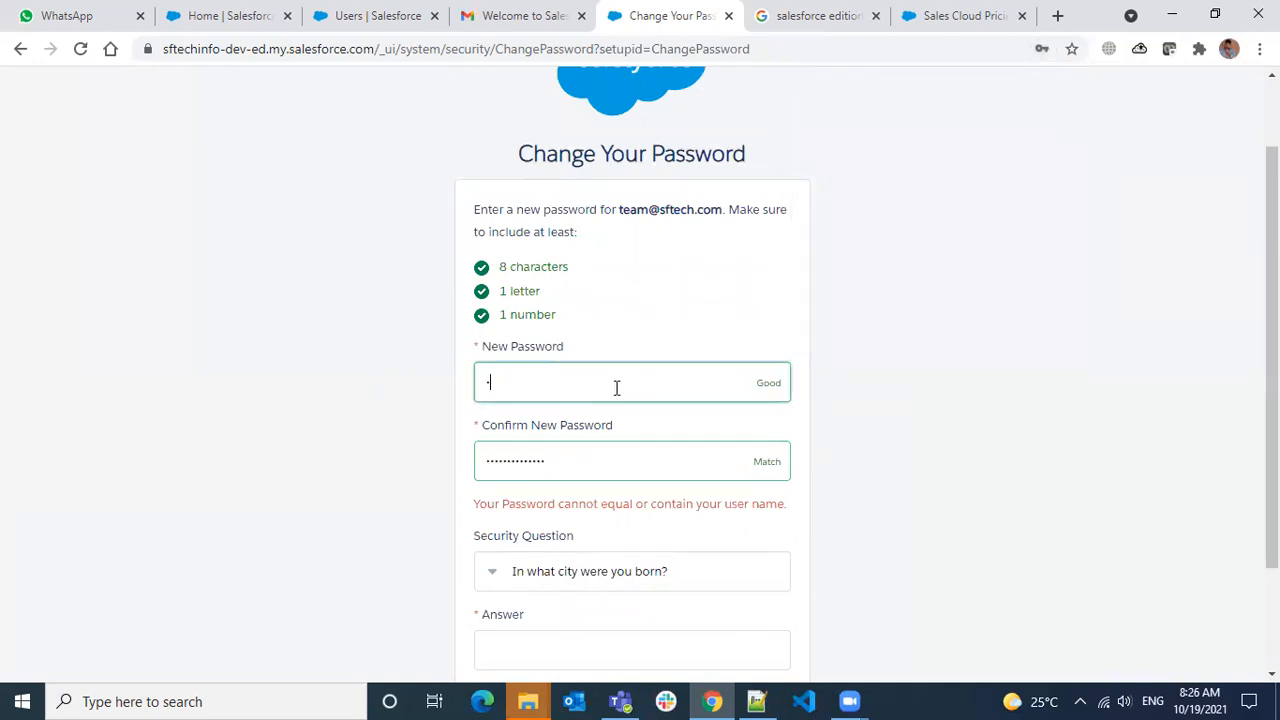
type("•••••")
key("Tab")
type("••••••••")
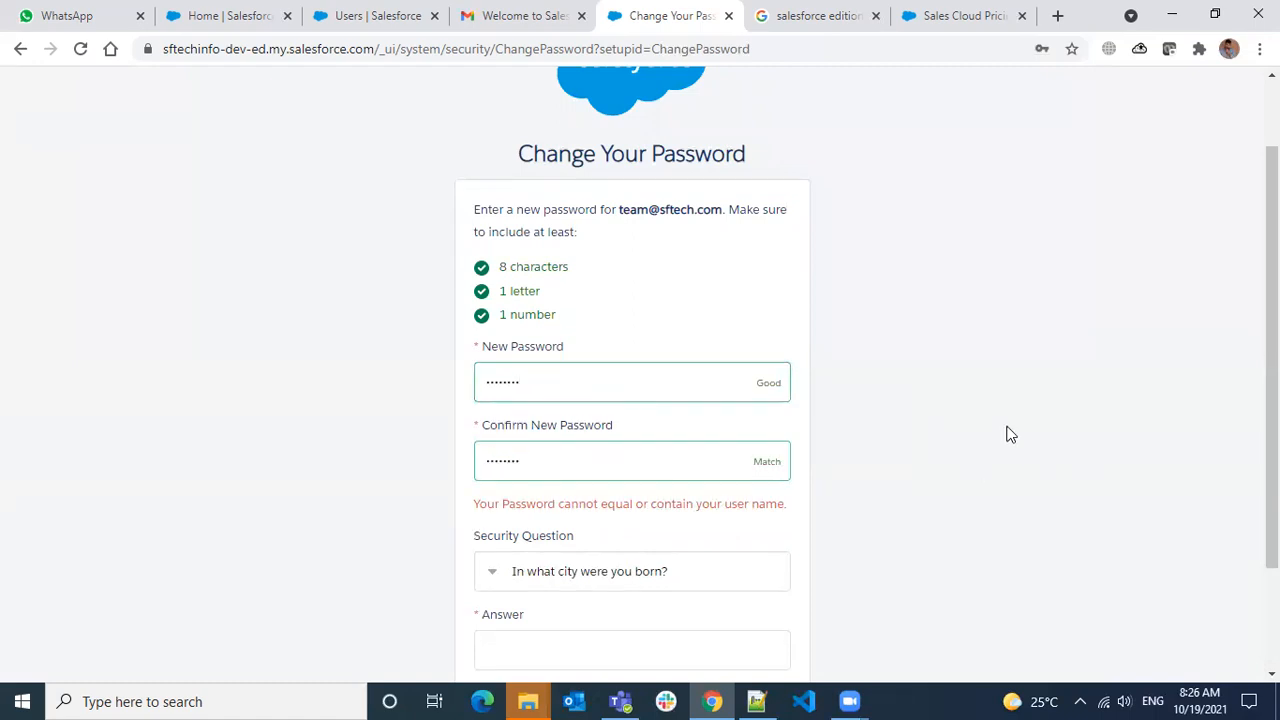
Fill in the security question answer and submit the password change
scroll(1006, 434, "down", 1)
left_click(560, 551)
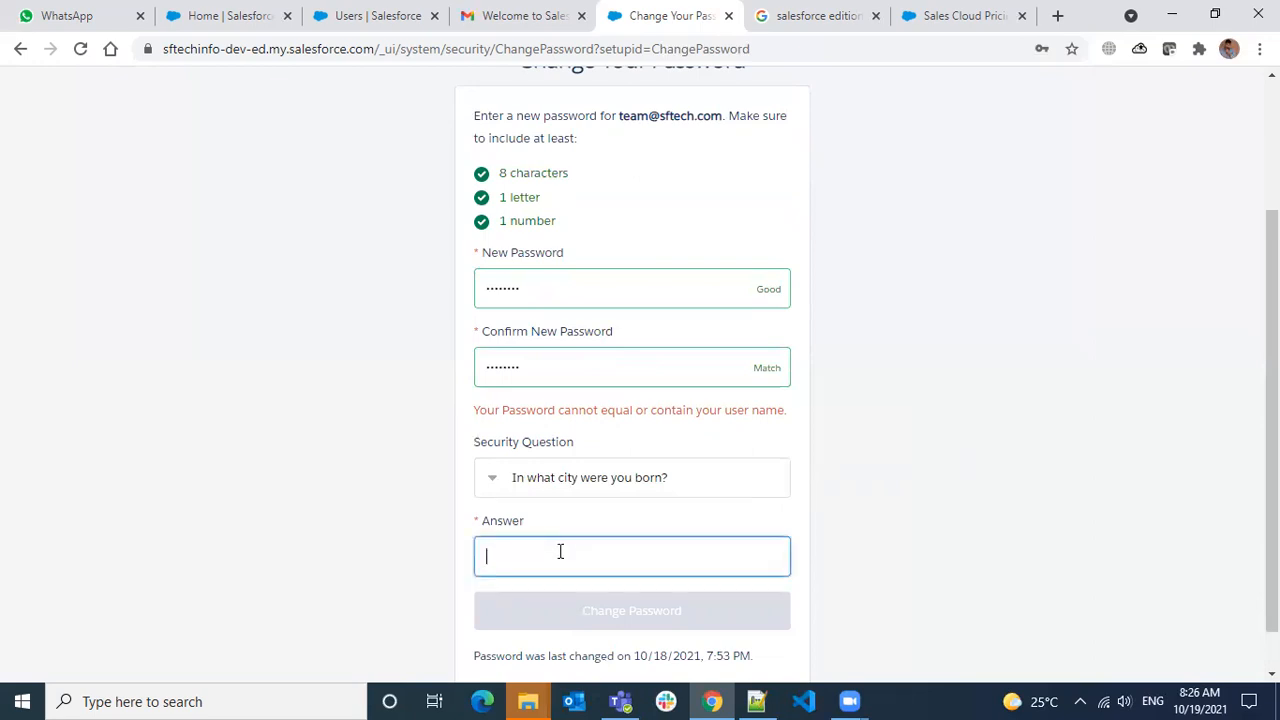
type("hyd")
left_click(651, 623)
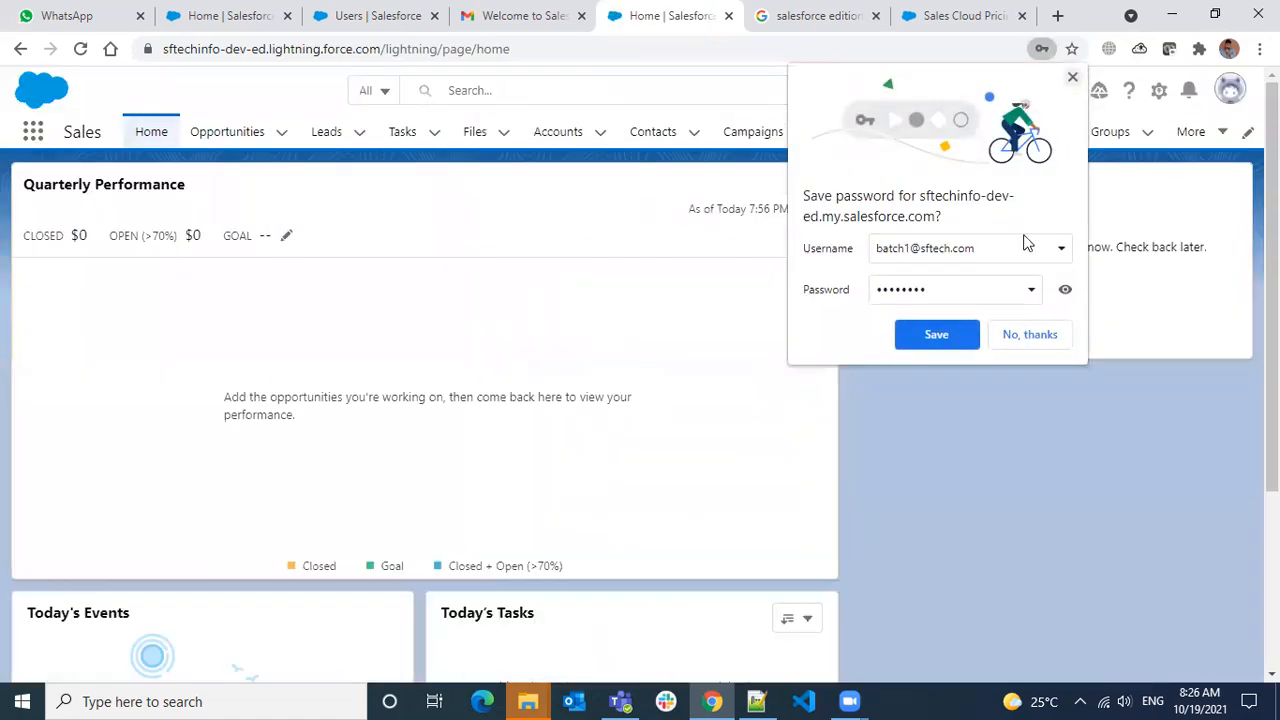
Accept Chrome's save-password prompt, then close the Go Mobile panel and the learning paths prompt
left_click(940, 335)
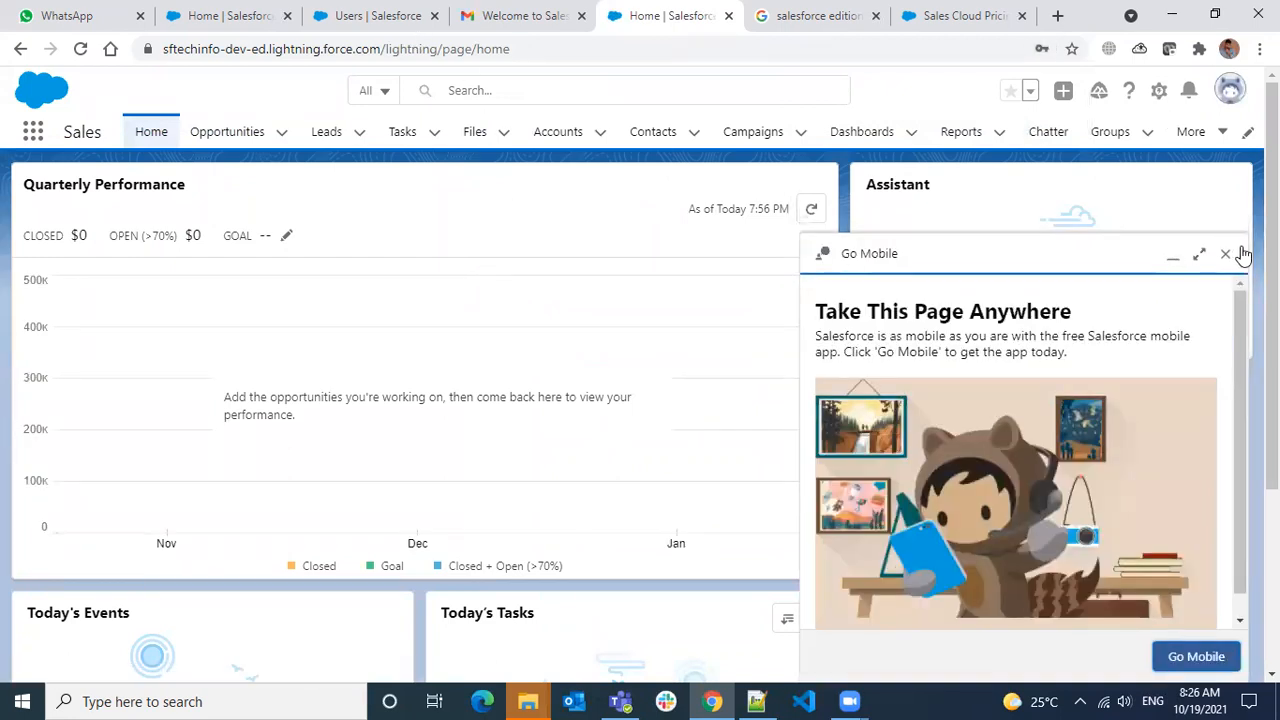
left_click(1240, 251)
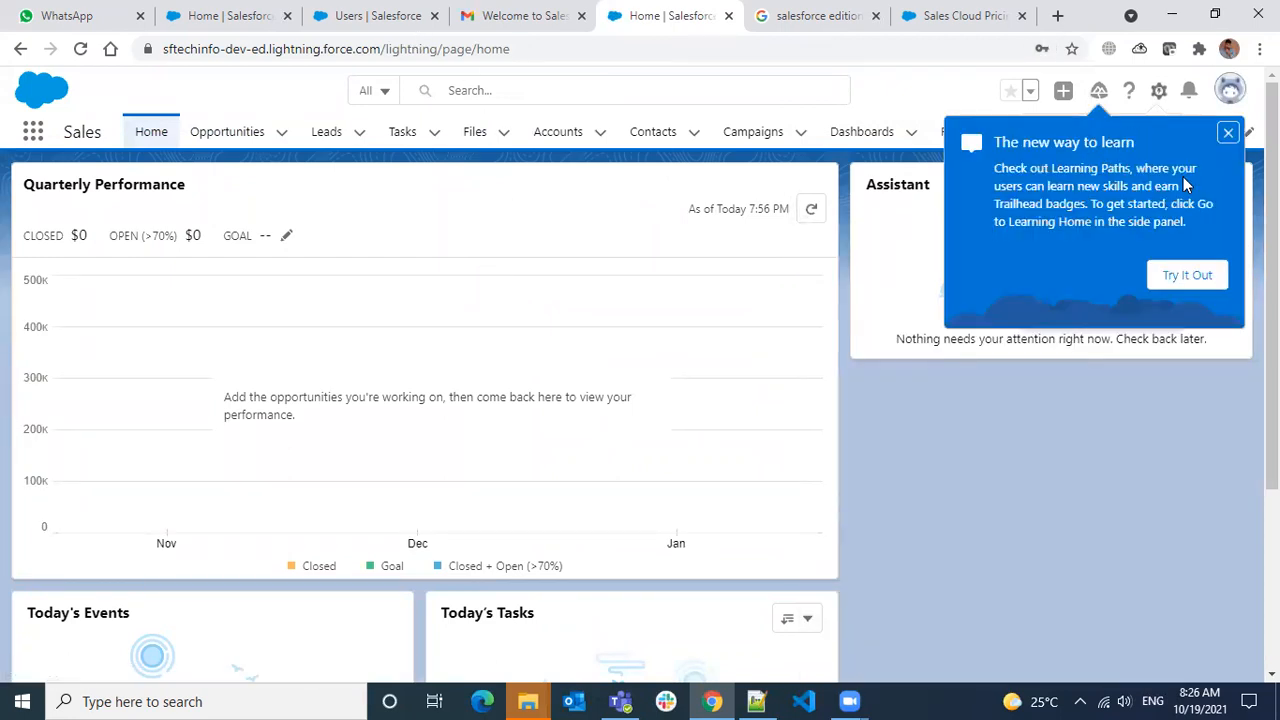
left_click(1226, 133)
From Setup, filter Quick Find by 'user', open Users, close the tips, and open Add Multiple Users
left_click(1159, 90)
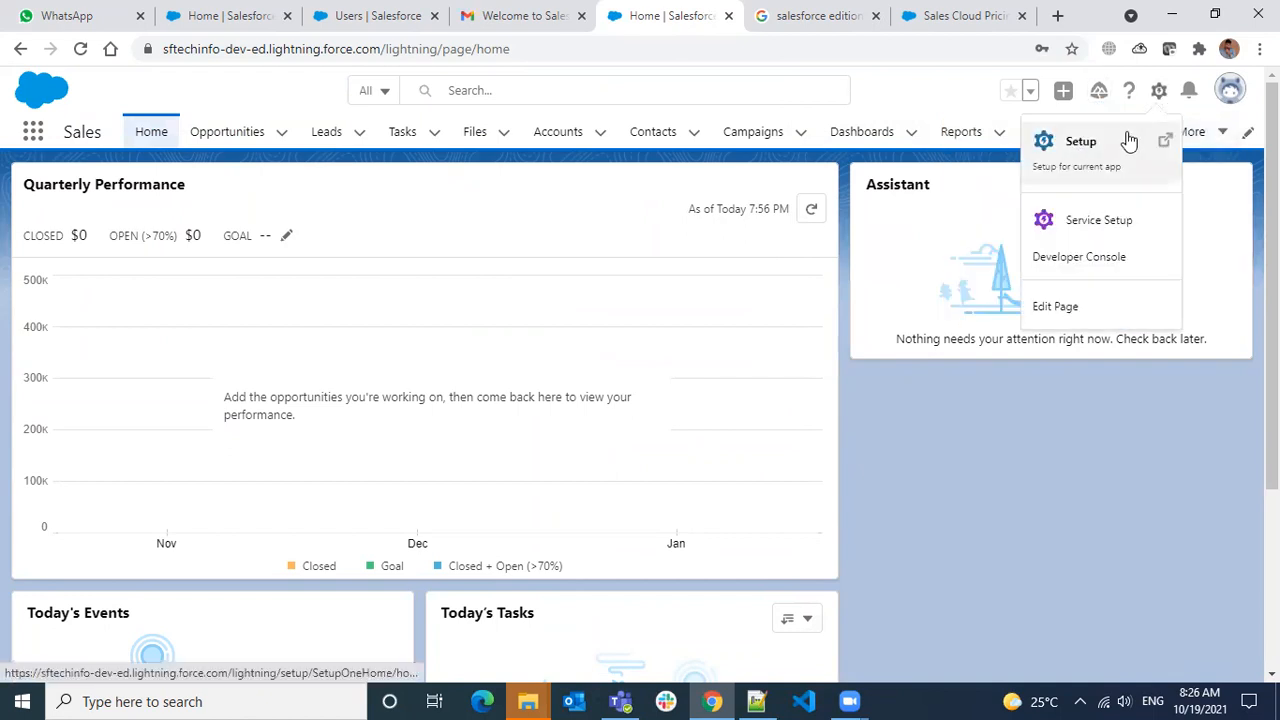
left_click(1128, 143)
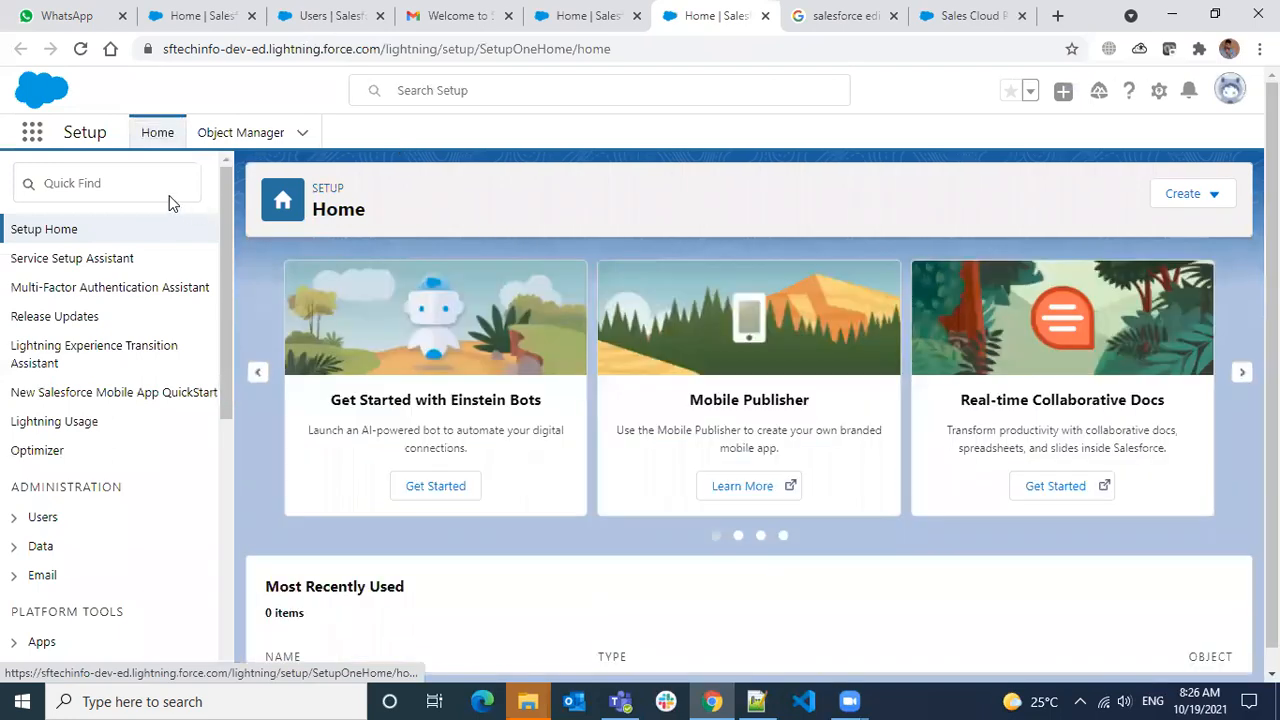
left_click(166, 186)
type("us")
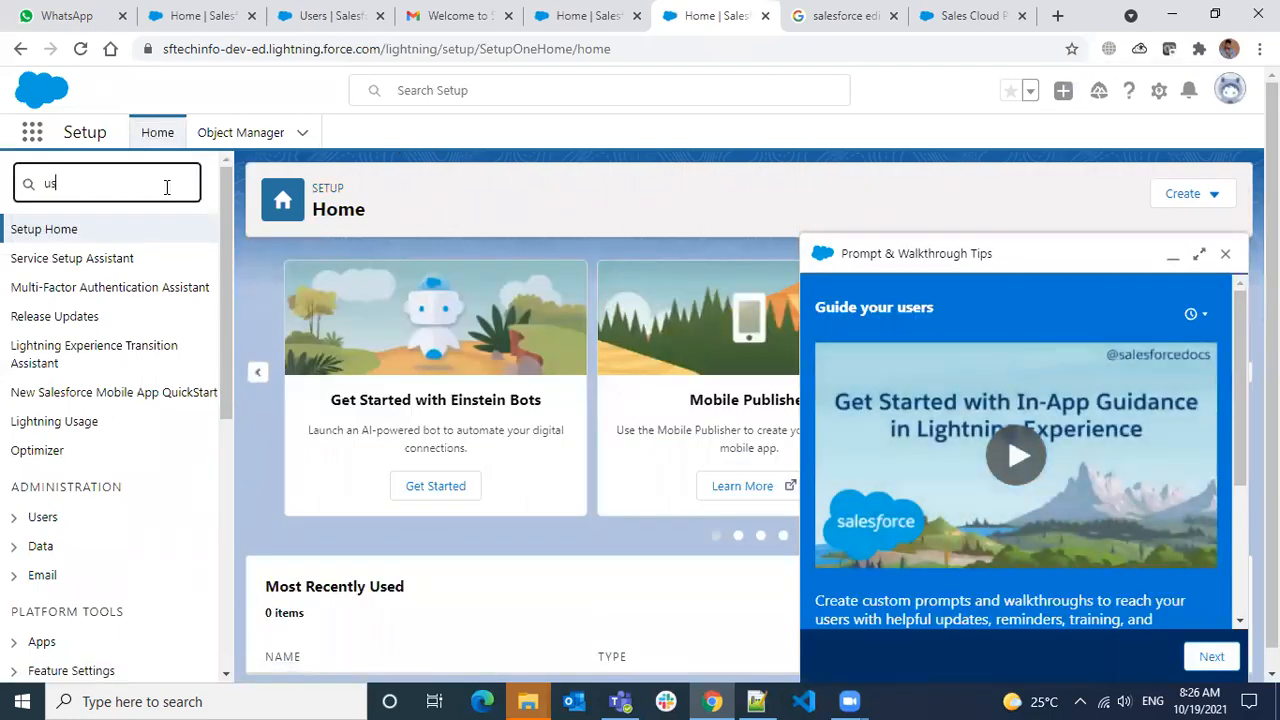
type("er")
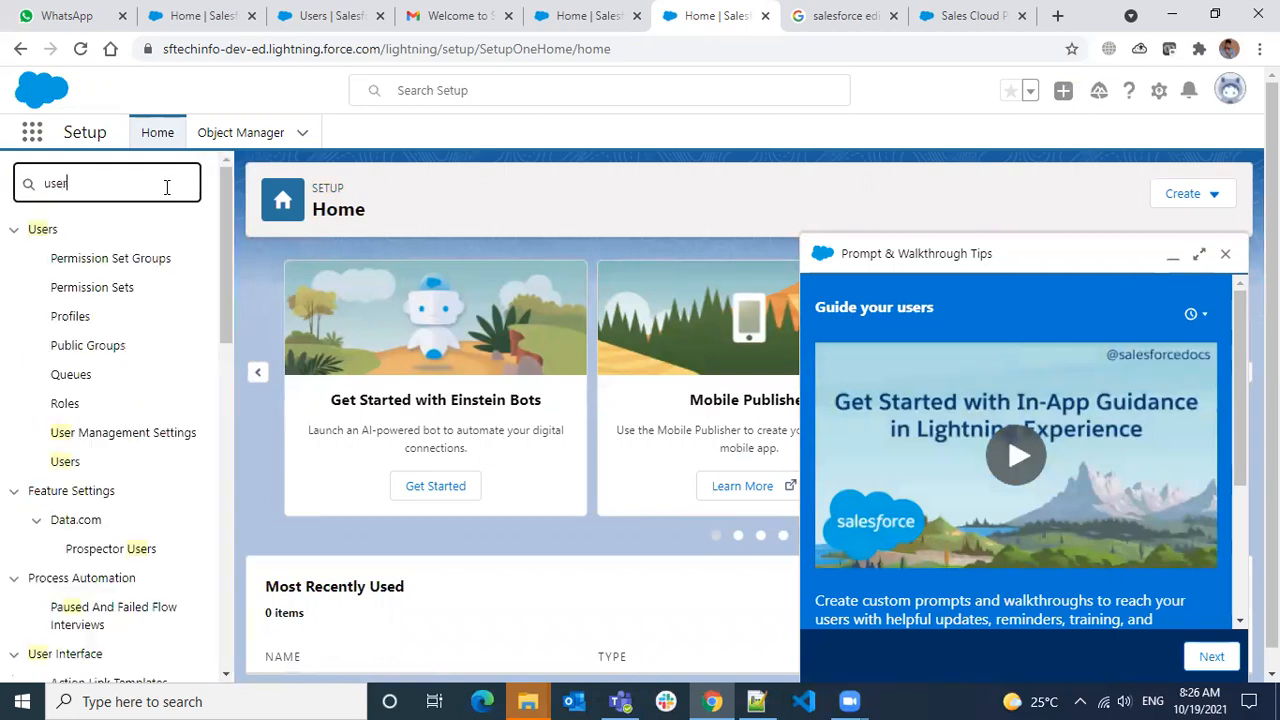
left_click(64, 462)
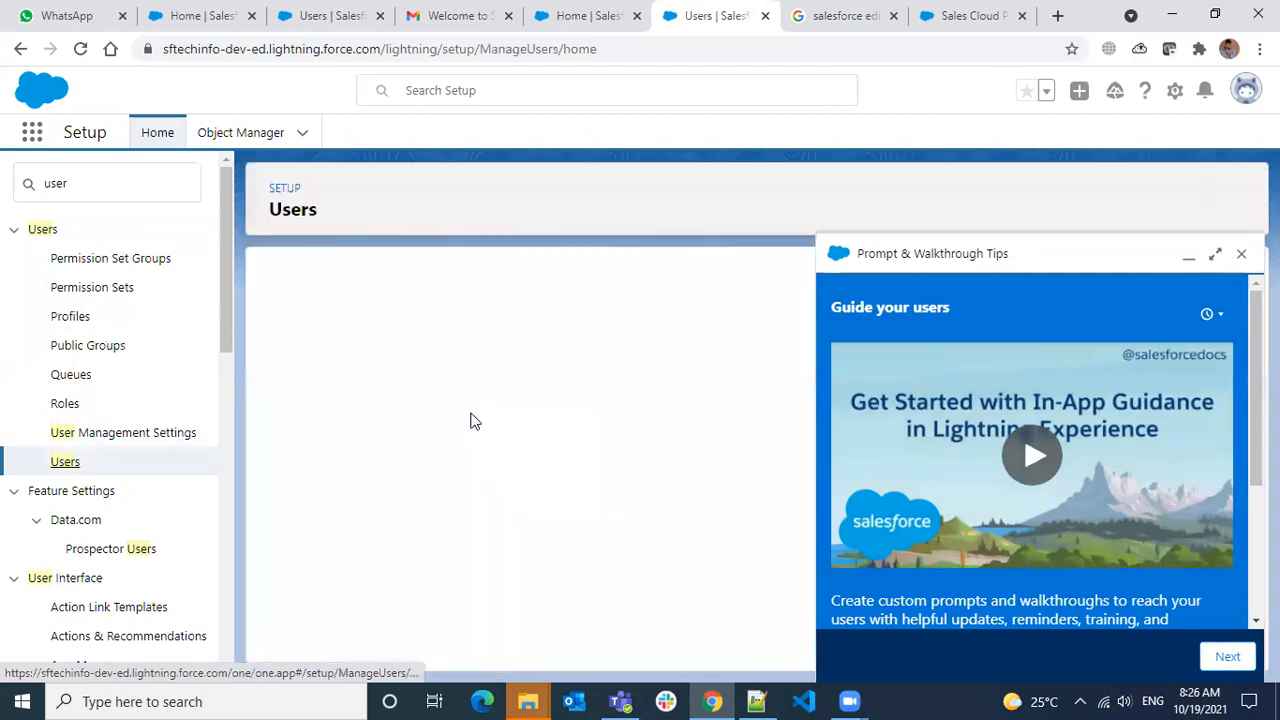
left_click(1243, 256)
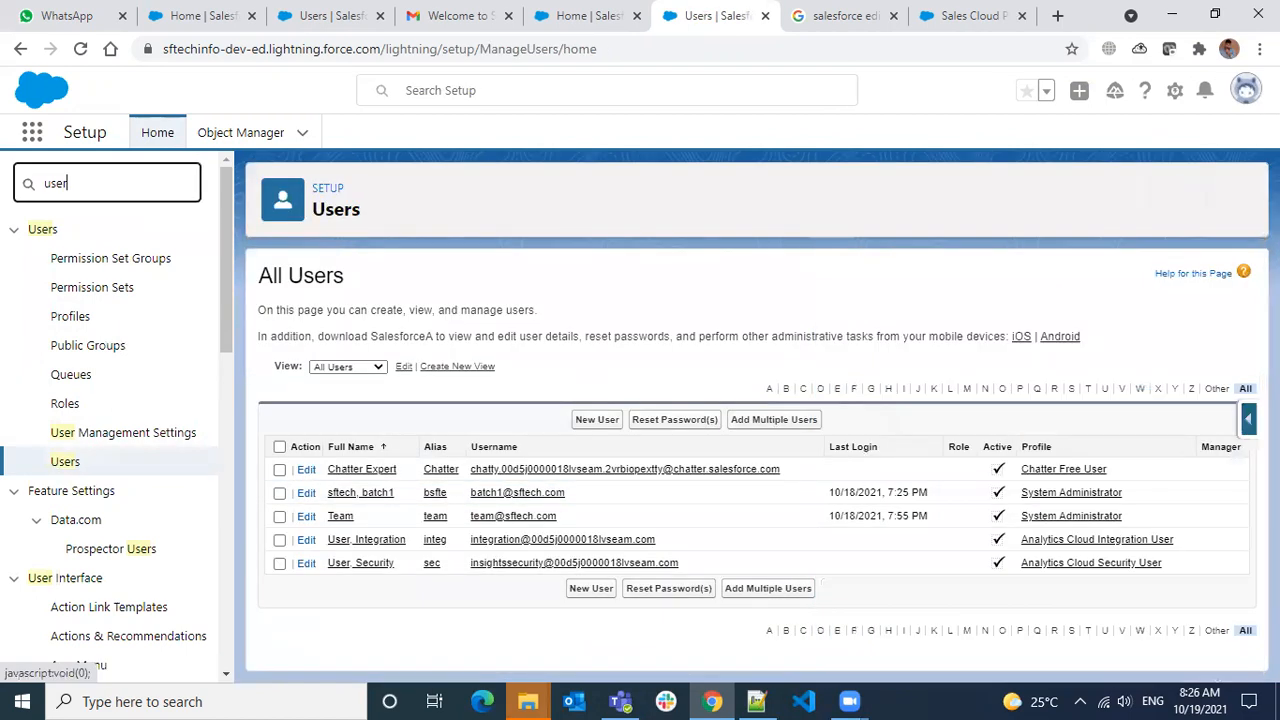
left_click(774, 420)
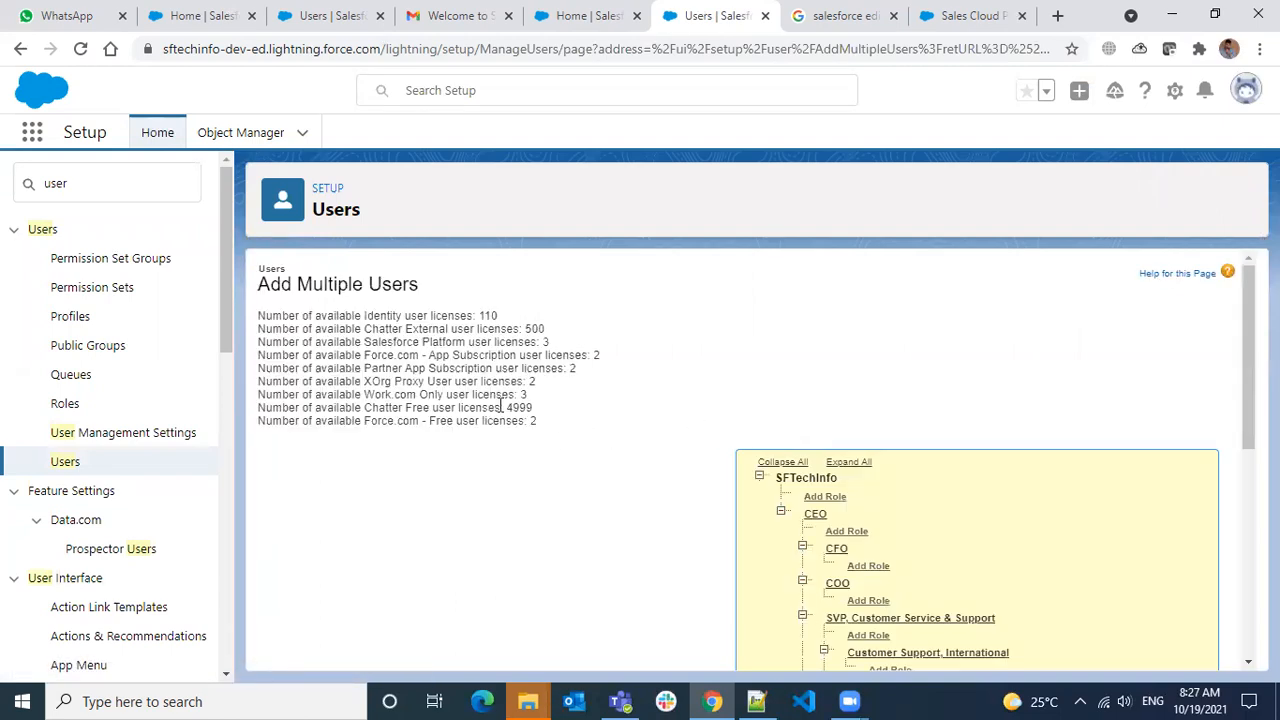
scroll(549, 392, "down", 1)
scroll(735, 389, "down", 1)
scroll(735, 389, "up", 2)
scroll(735, 393, "down", 5)
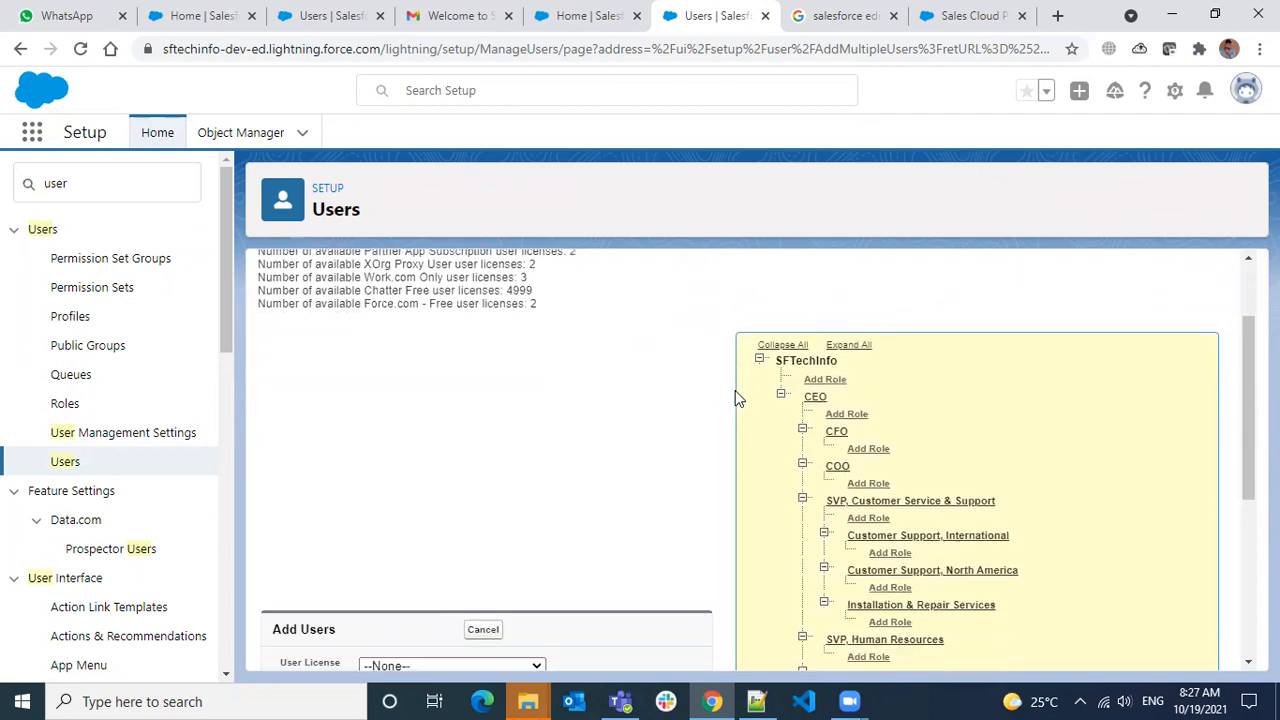
left_click(524, 314)
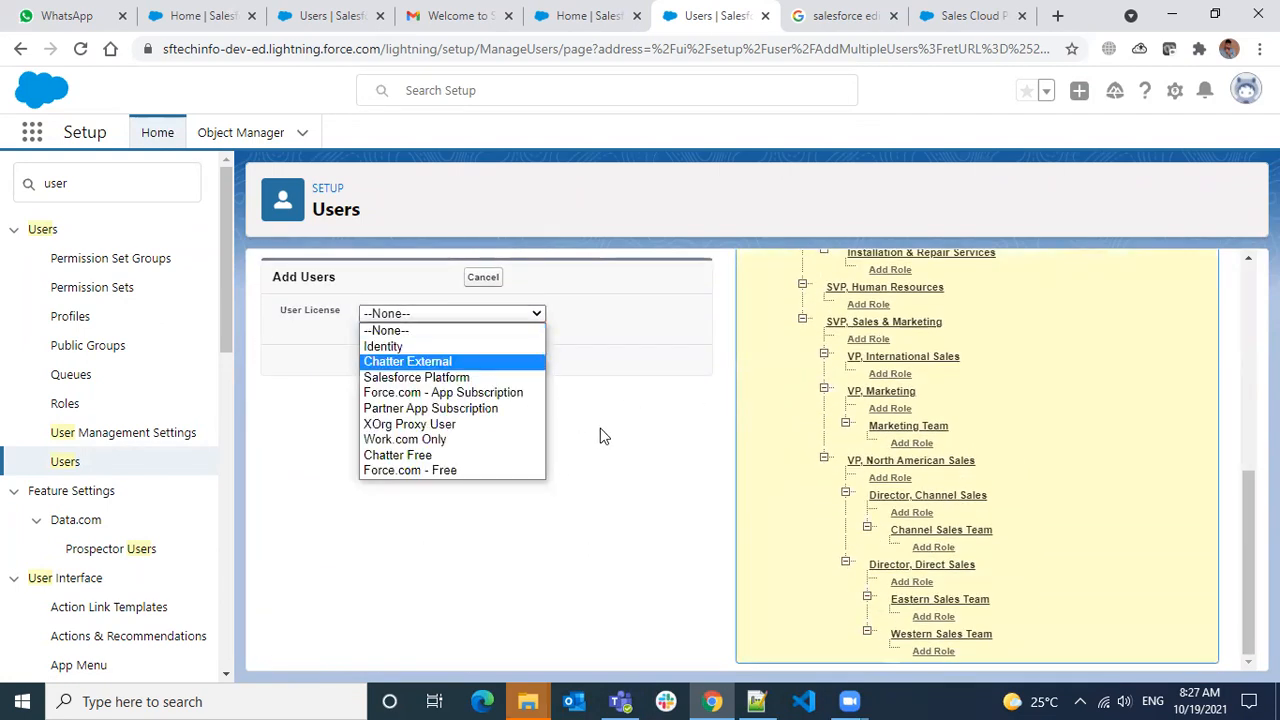
left_click(808, 388)
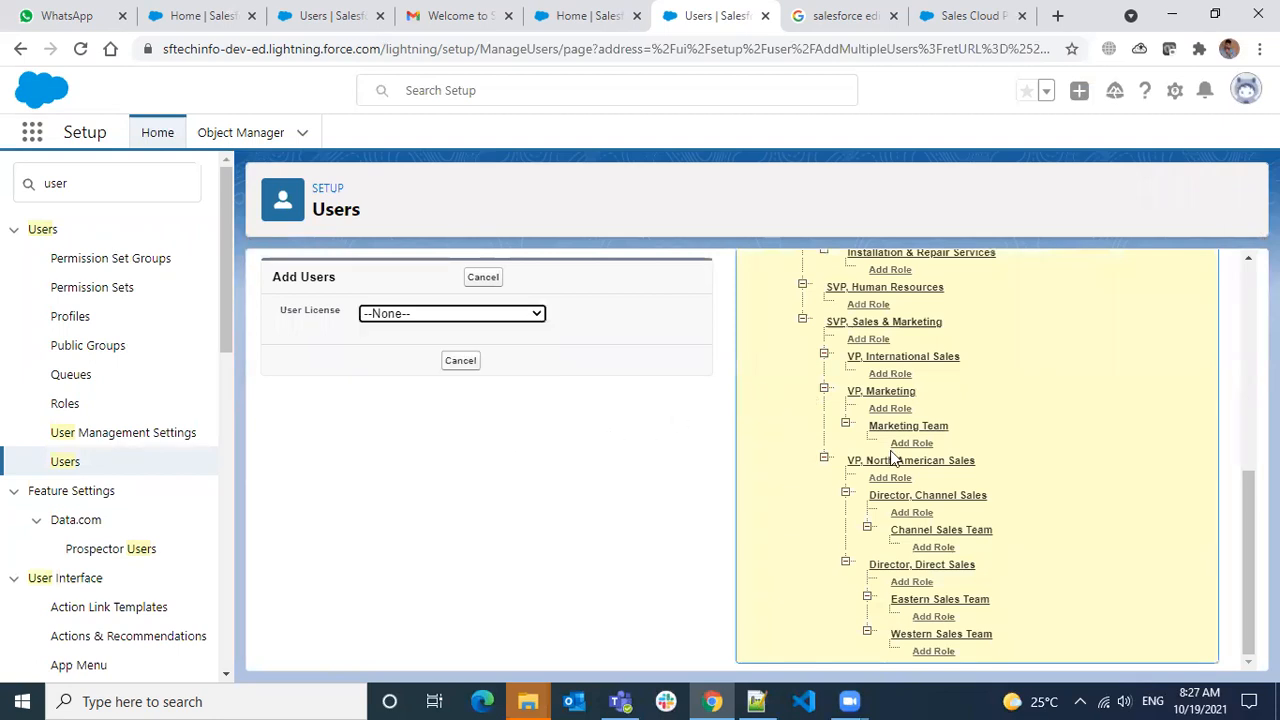
left_click(467, 313)
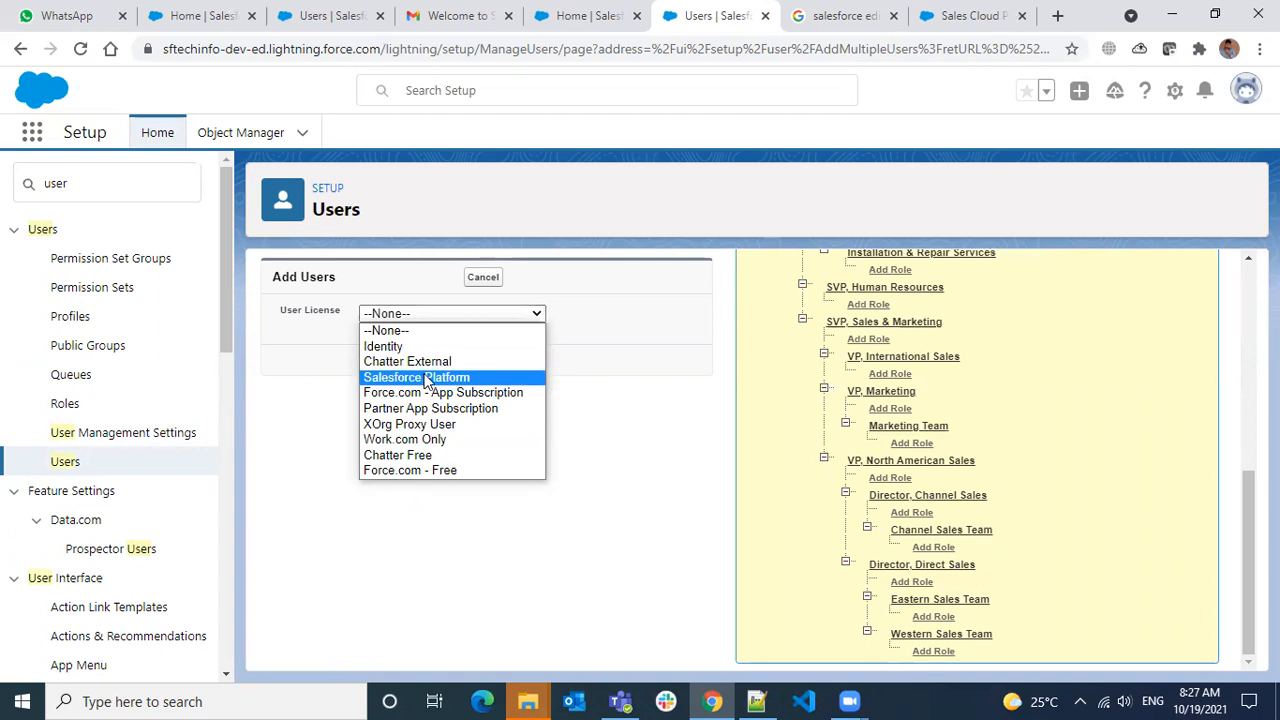
left_click(420, 455)
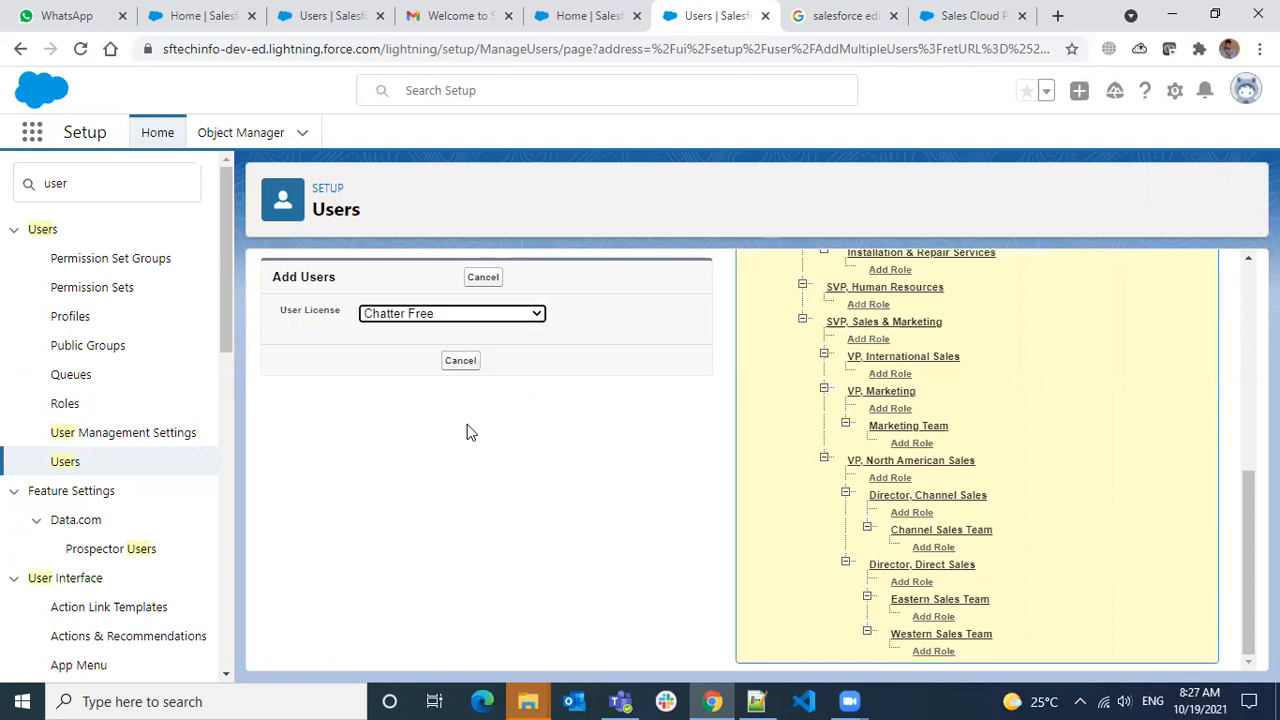
scroll(750, 355, "down", 1)
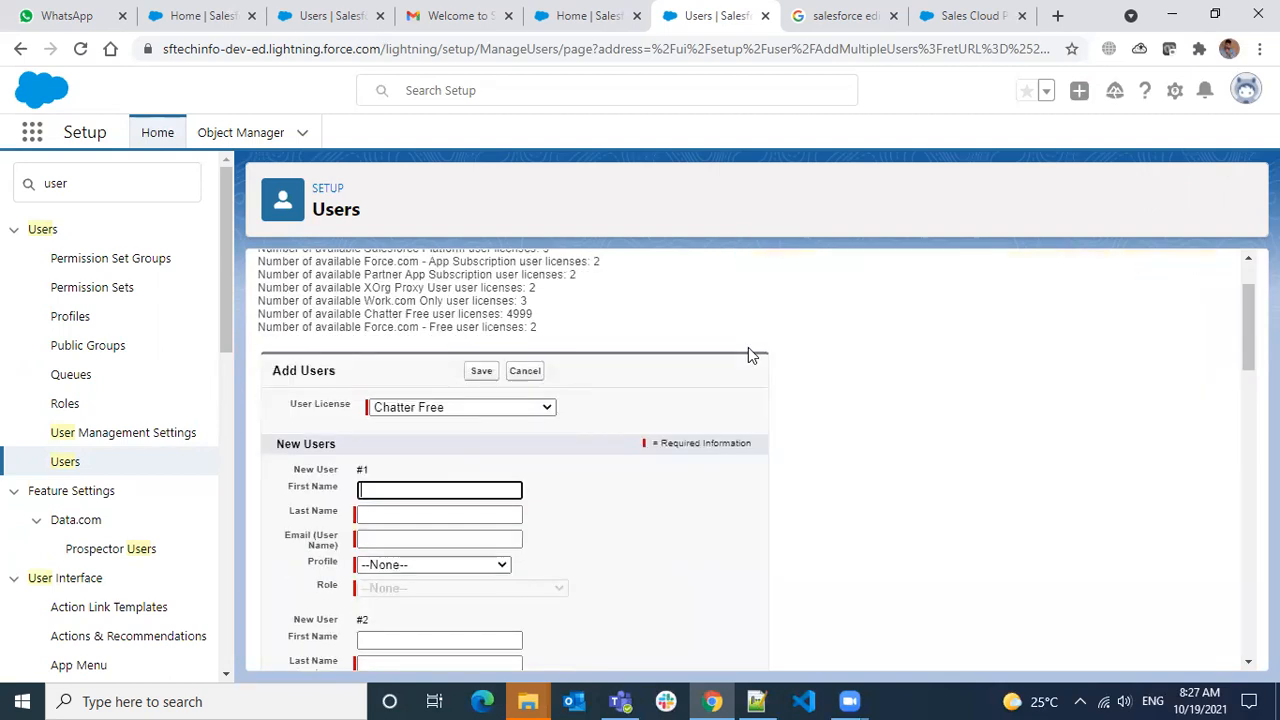
scroll(678, 376, "down", 2)
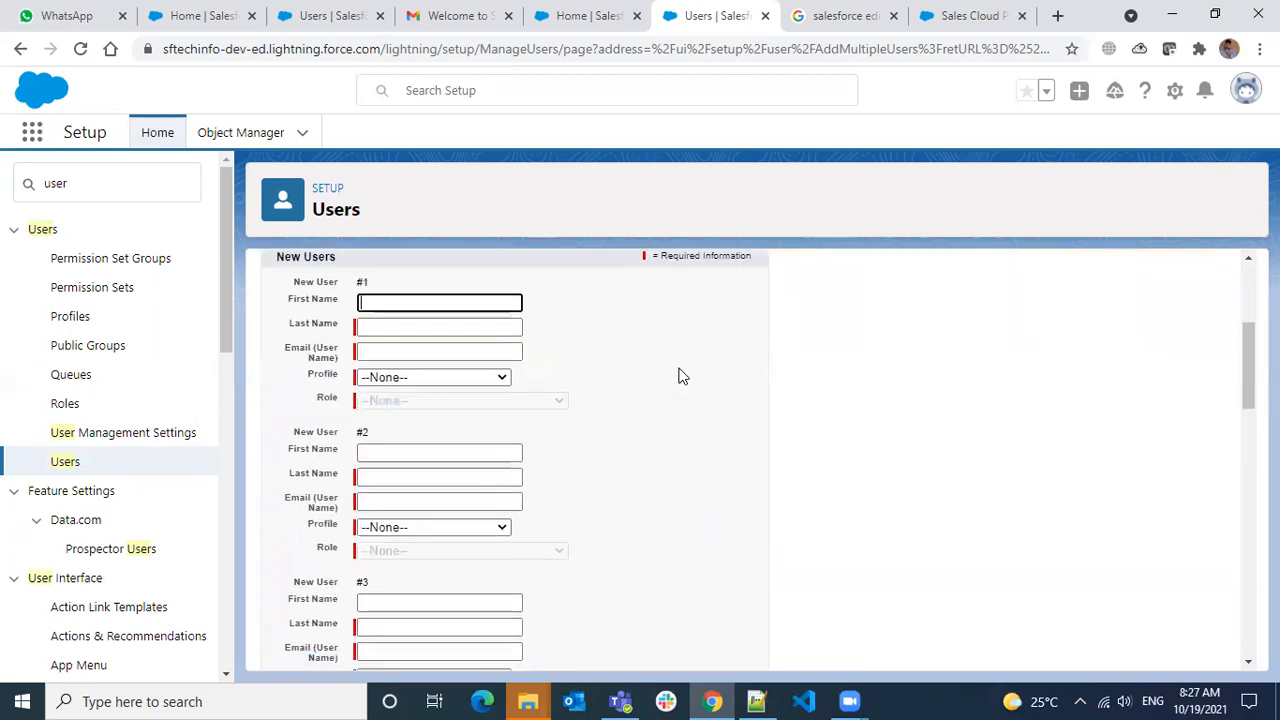
scroll(681, 375, "up", 2)
scroll(680, 382, "down", 4)
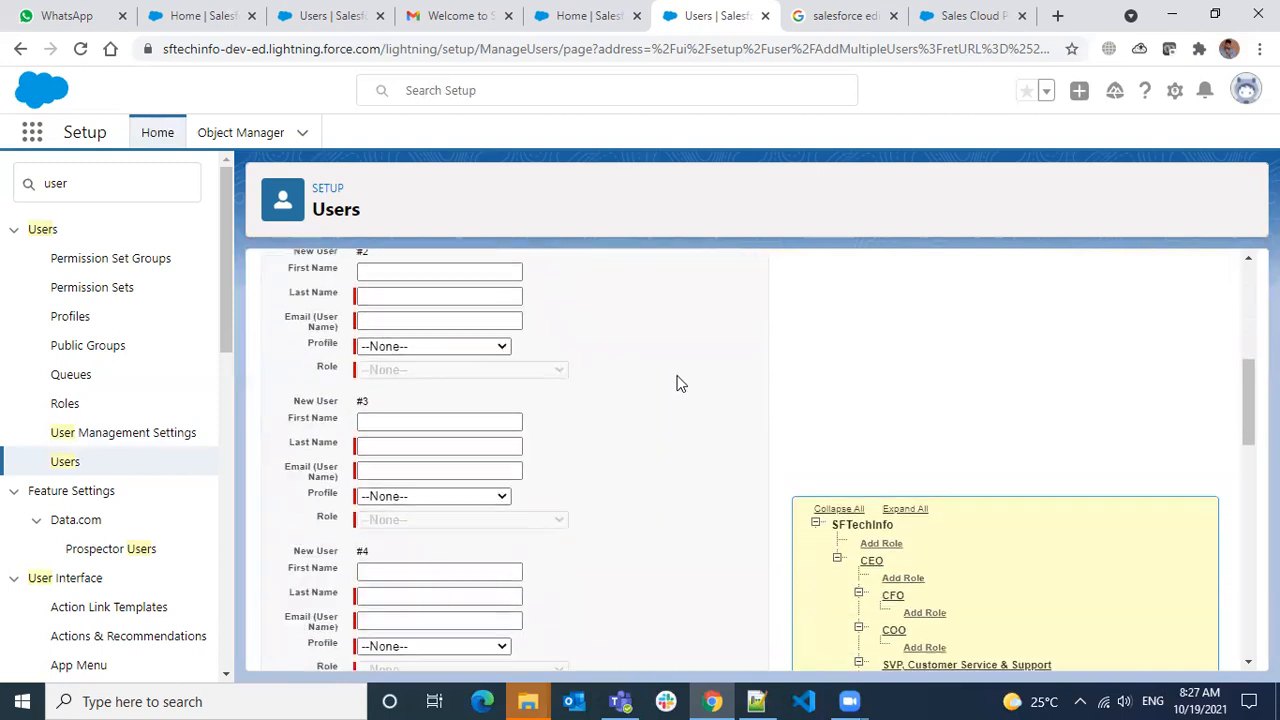
scroll(680, 386, "down", 10)
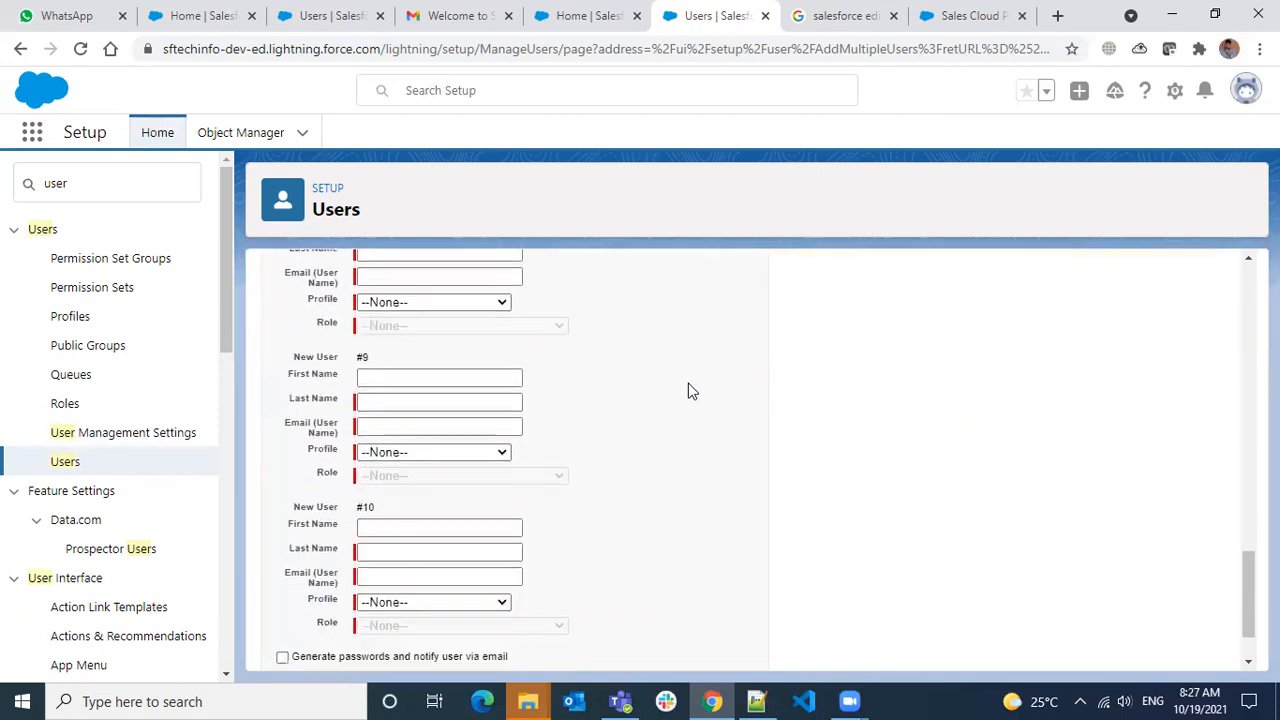
scroll(688, 391, "down", 1)
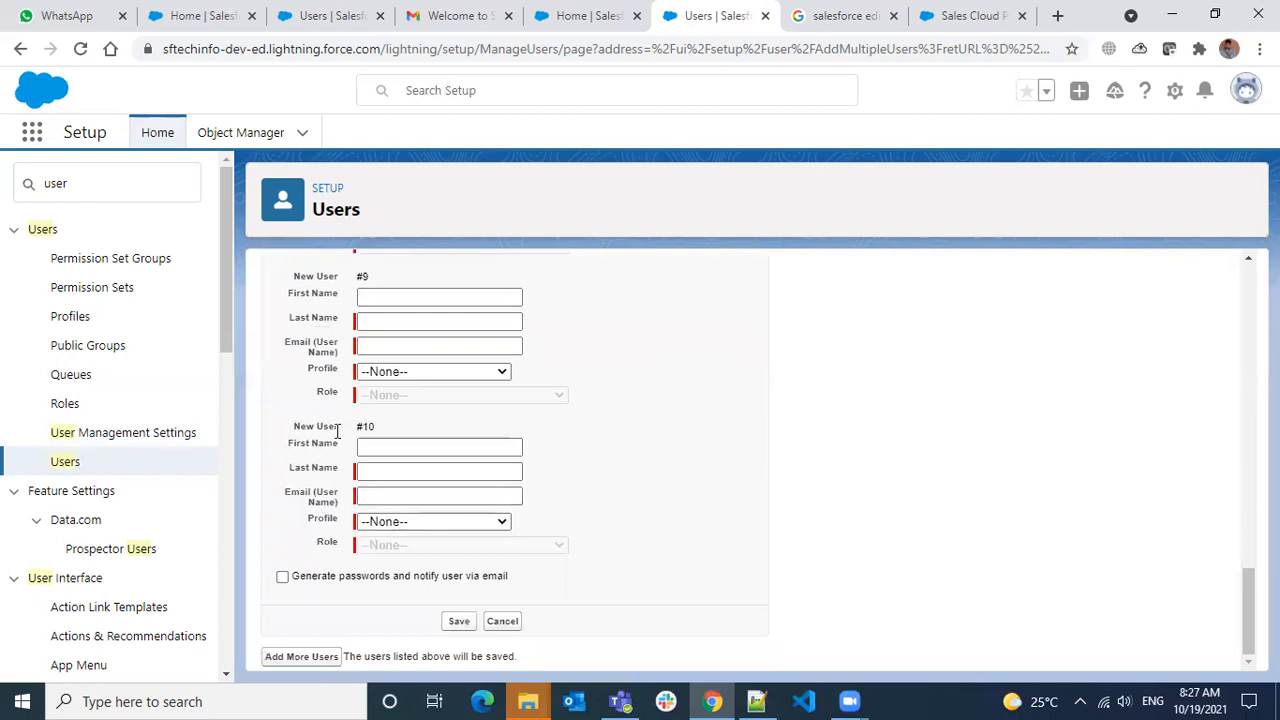
scroll(474, 435, "up", 6)
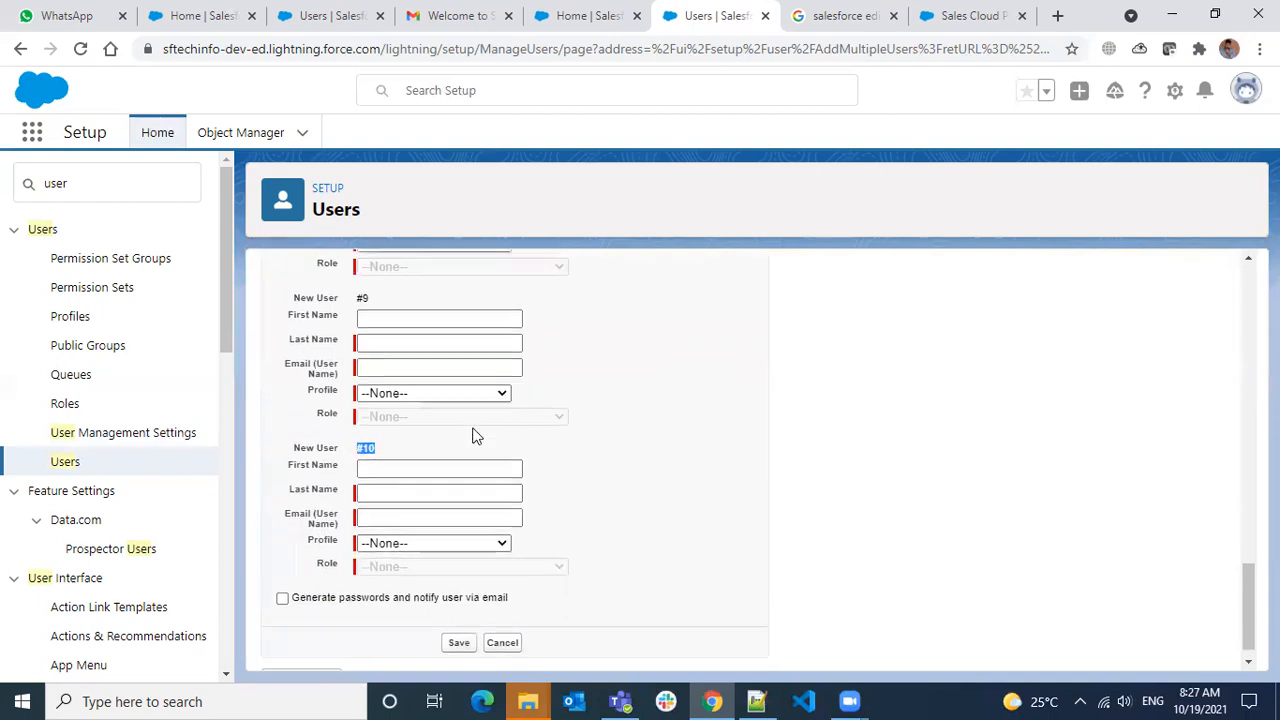
scroll(474, 435, "up", 10)
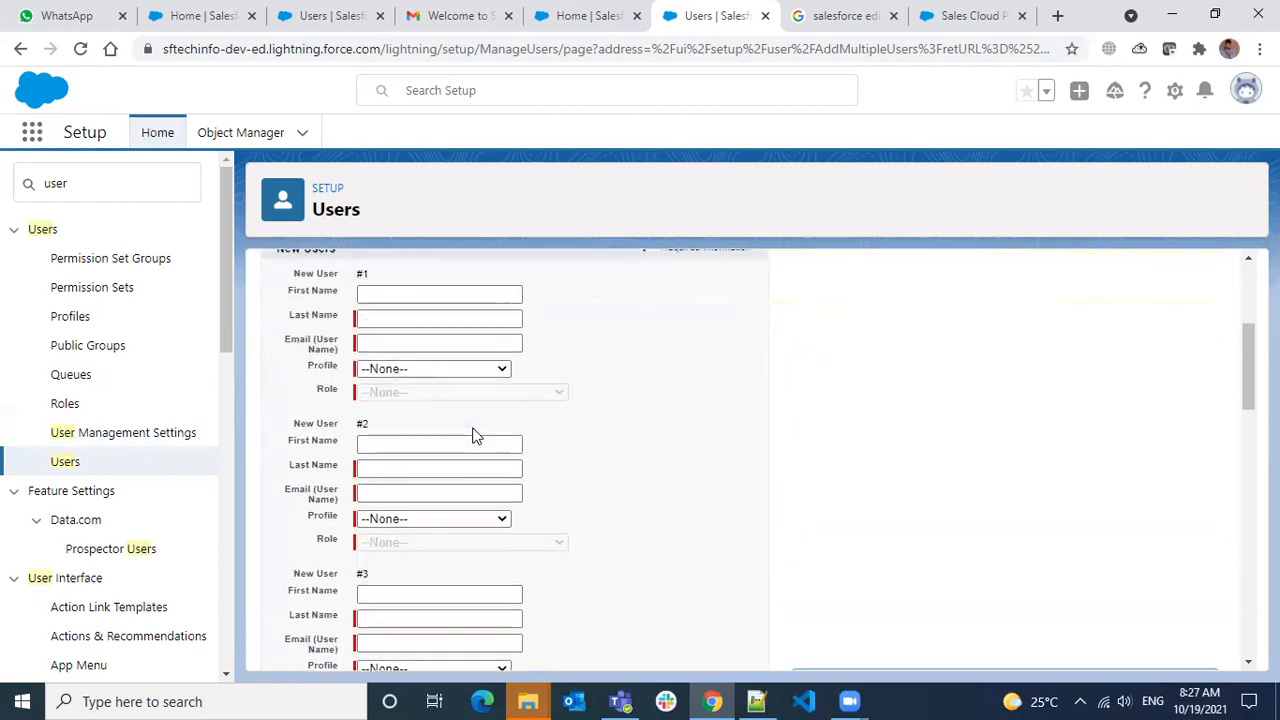
scroll(476, 437, "up", 2)
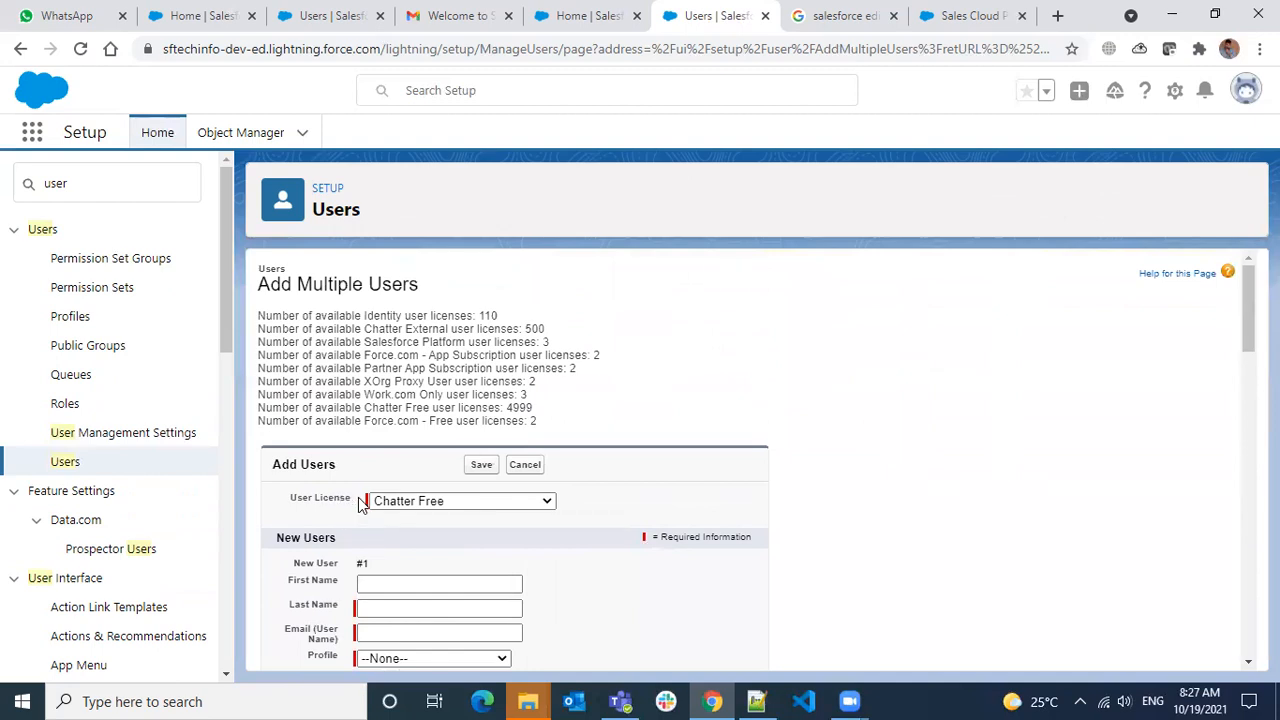
scroll(362, 505, "down", 3)
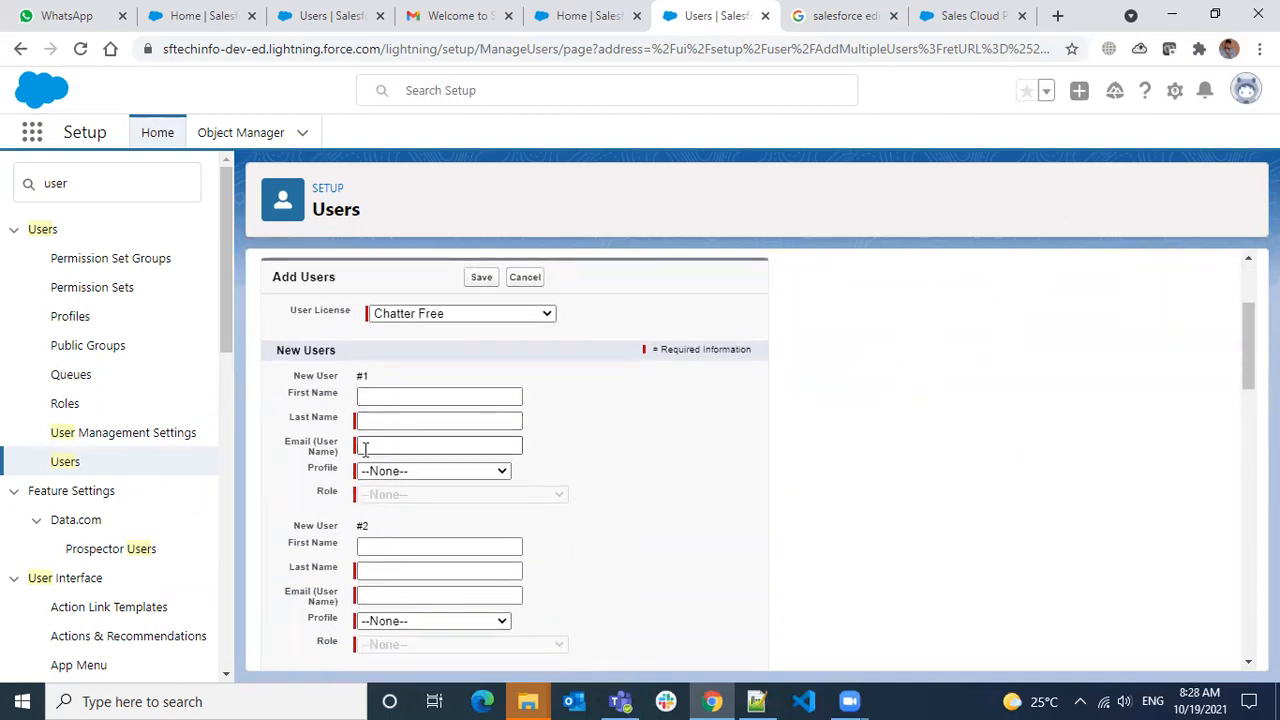
left_click_drag(301, 444, 337, 460)
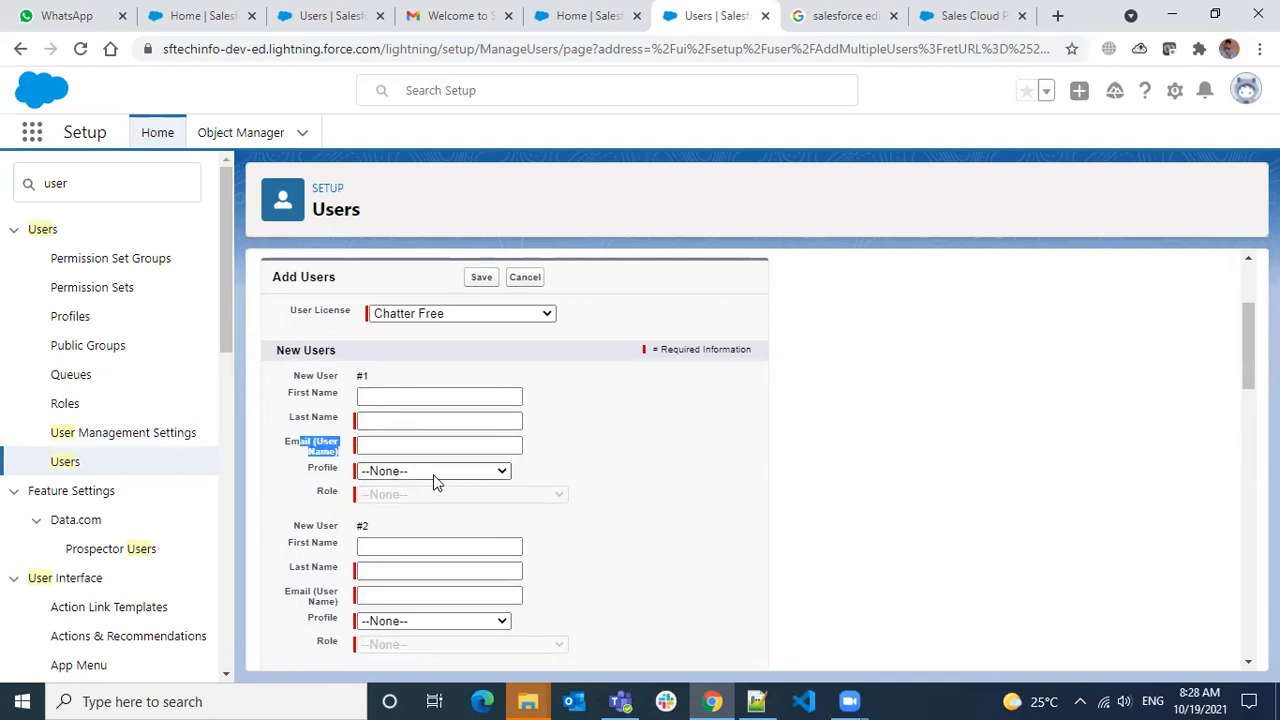
scroll(632, 463, "down", 3)
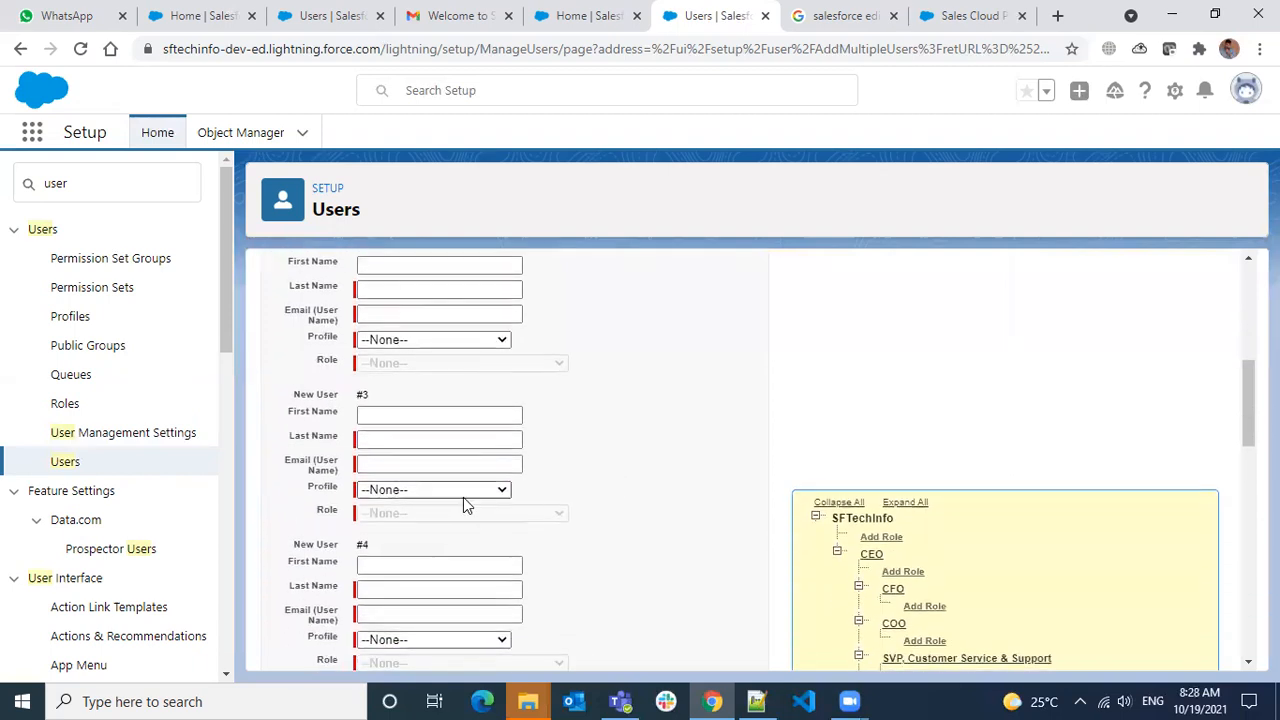
scroll(463, 505, "down", 2)
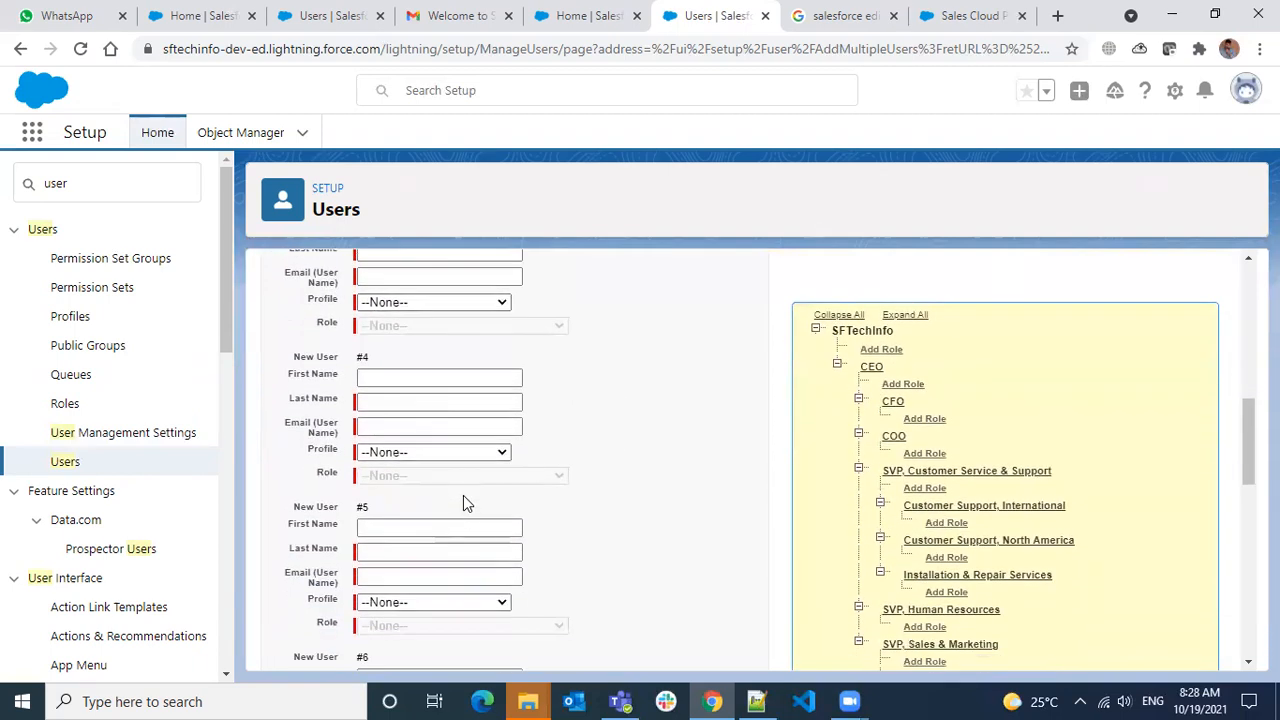
scroll(463, 495, "down", 5)
scroll(543, 497, "down", 4)
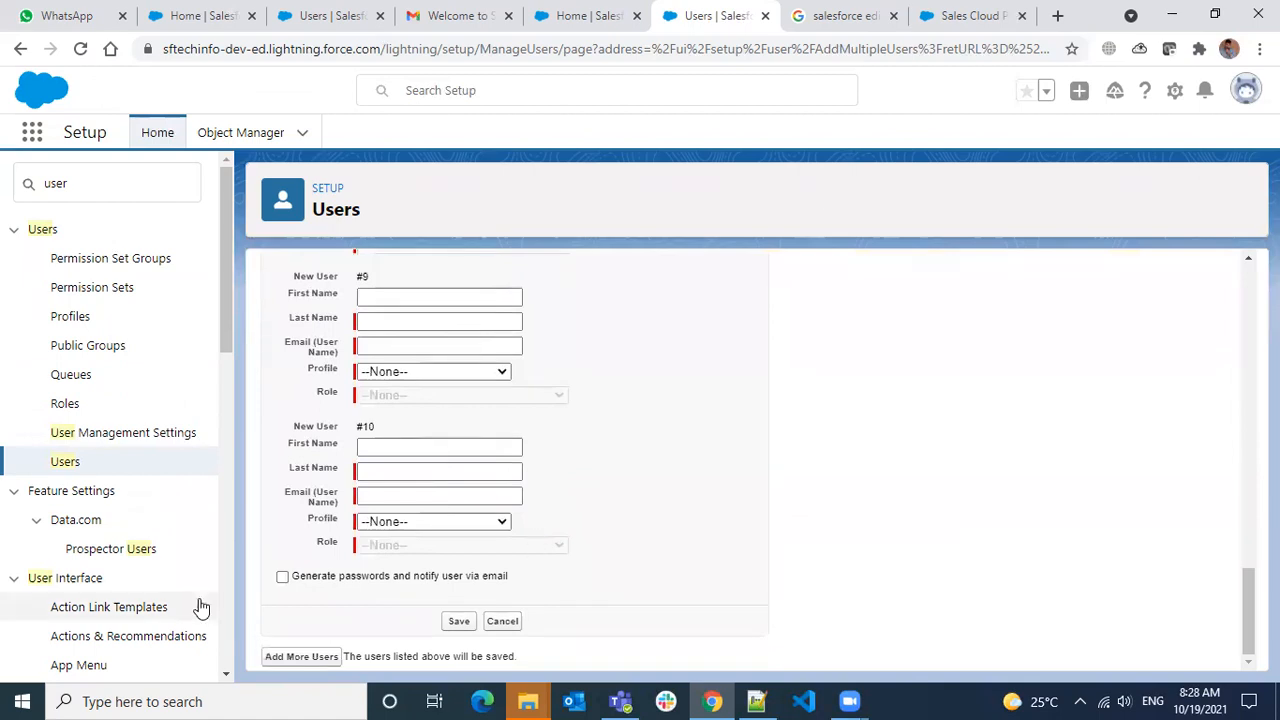
left_click(282, 578)
left_click(282, 578)
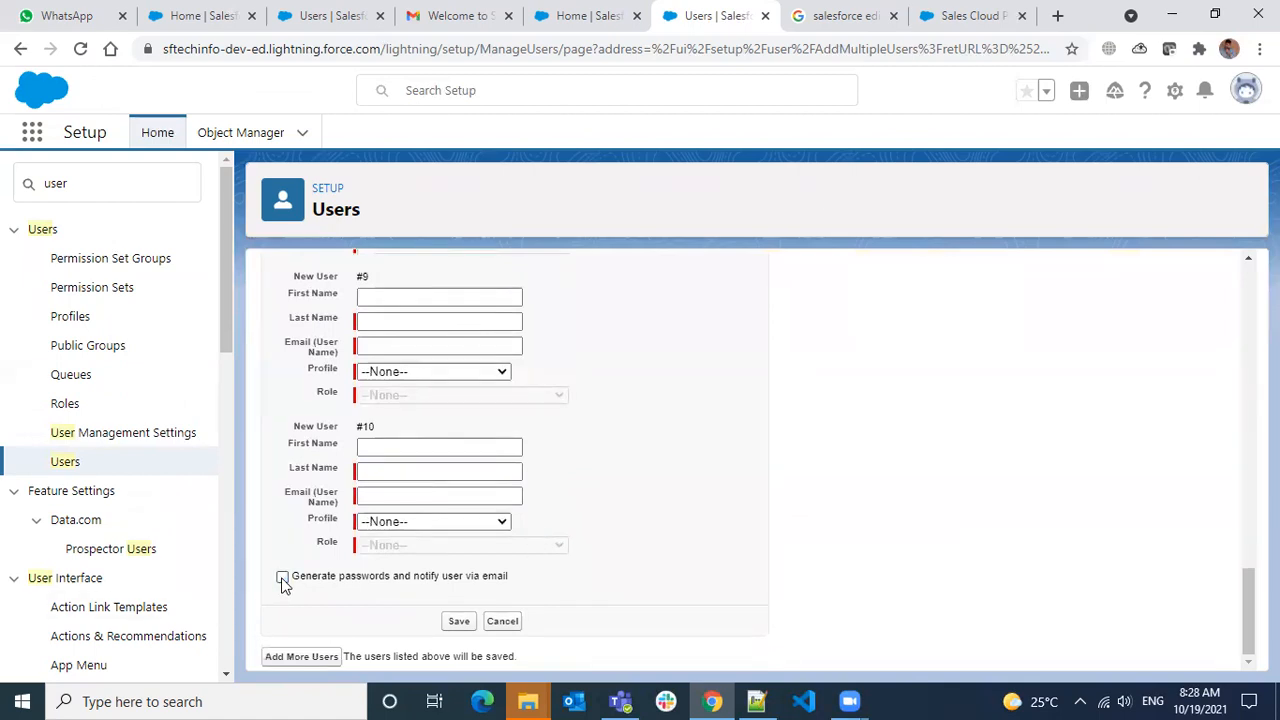
left_click(502, 622)
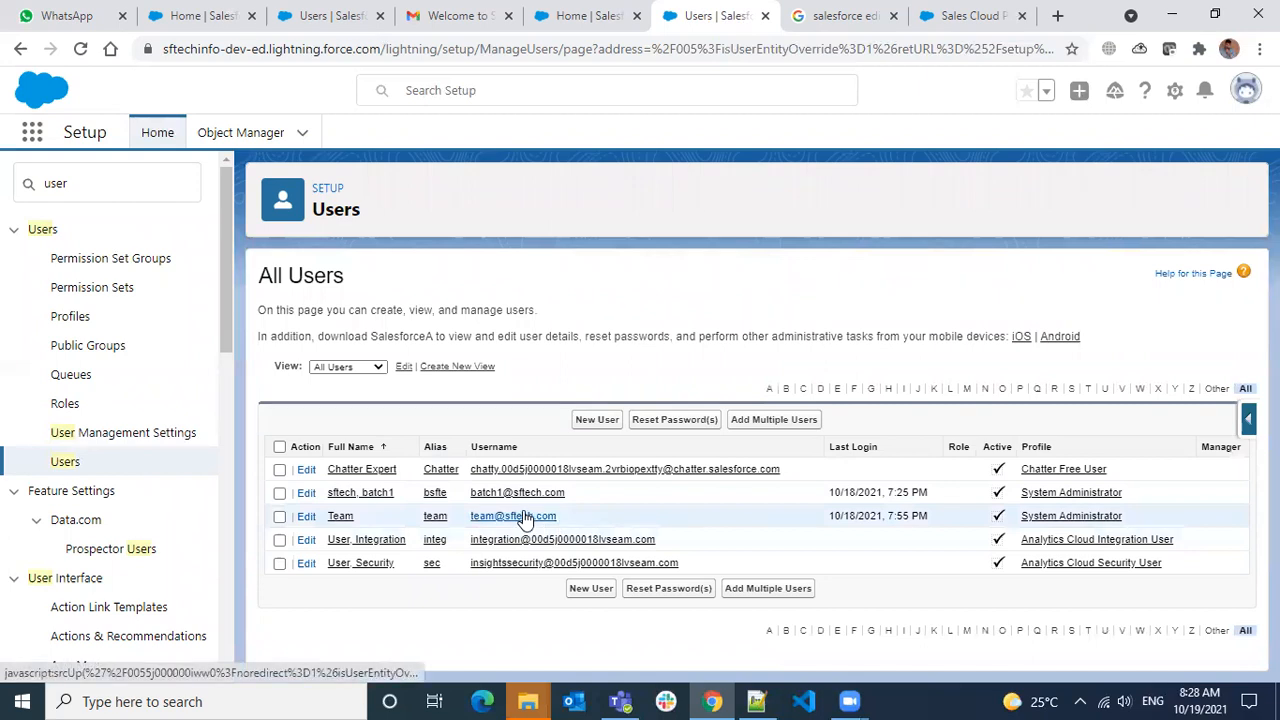
Tick the Team row in the All Users list and open Team's User Detail page
left_click(281, 517)
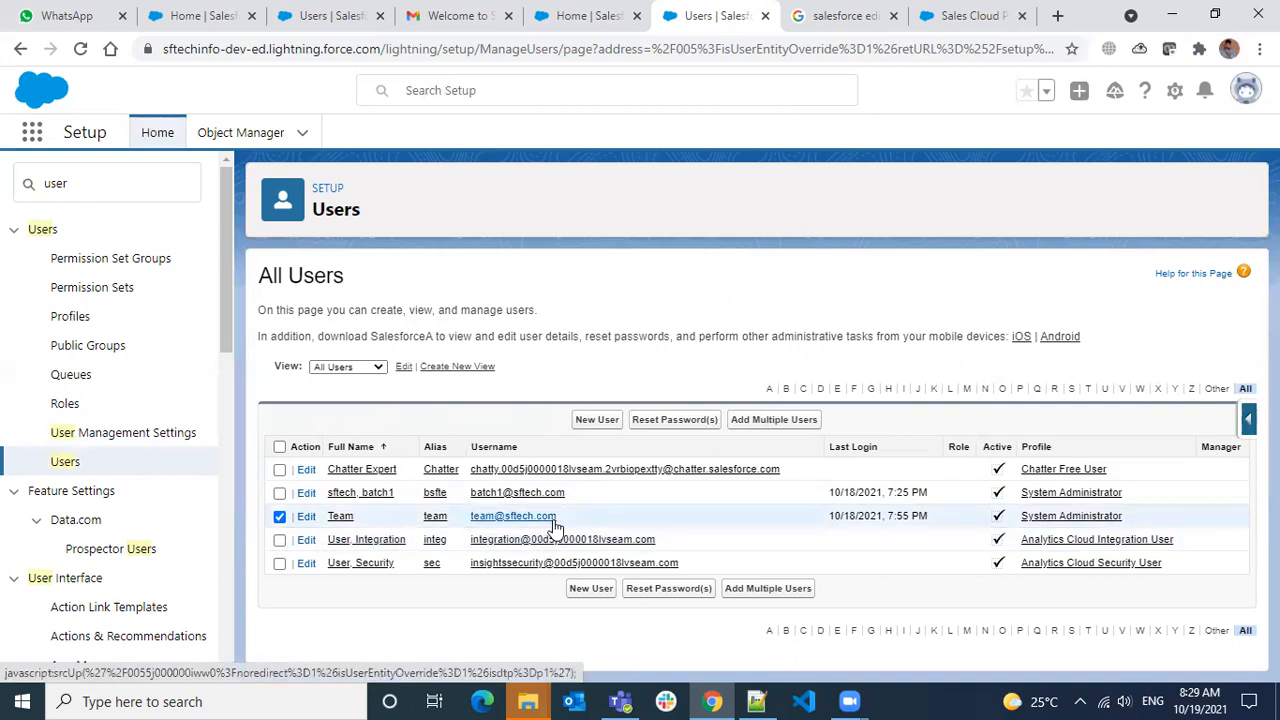
left_click(341, 517)
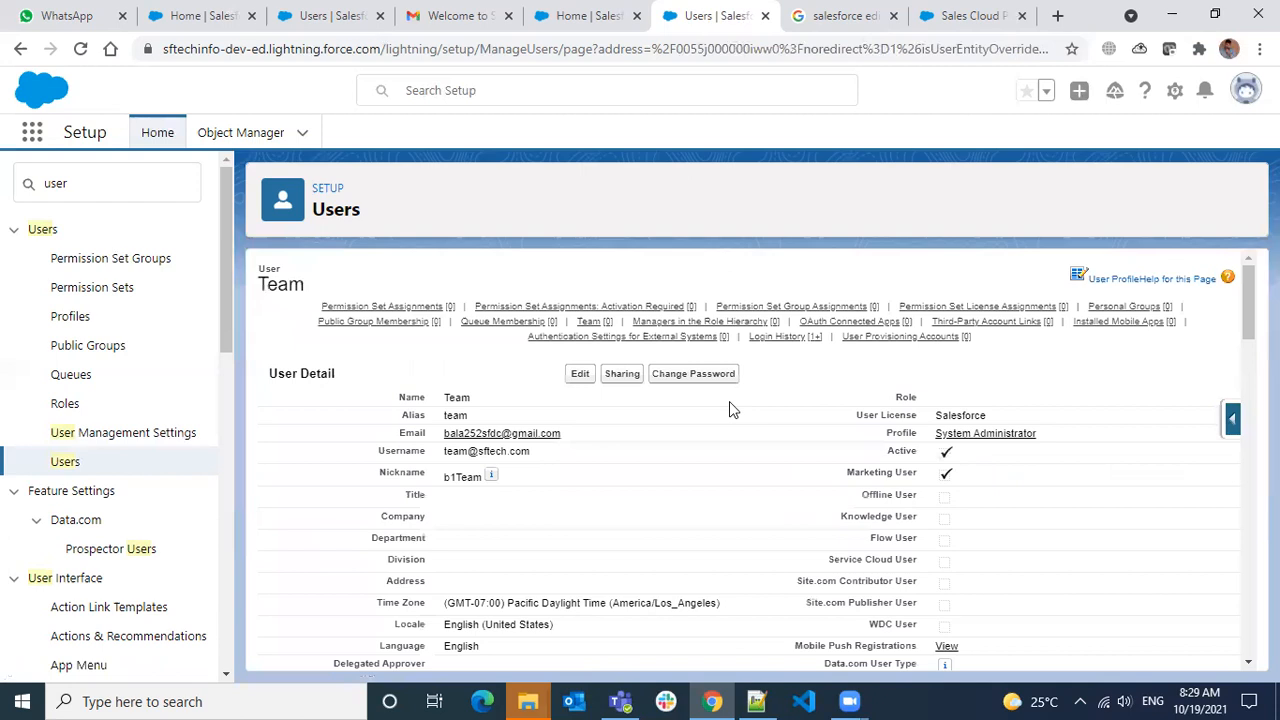
scroll(540, 383, "down", 10)
scroll(510, 440, "up", 10)
left_click(20, 47)
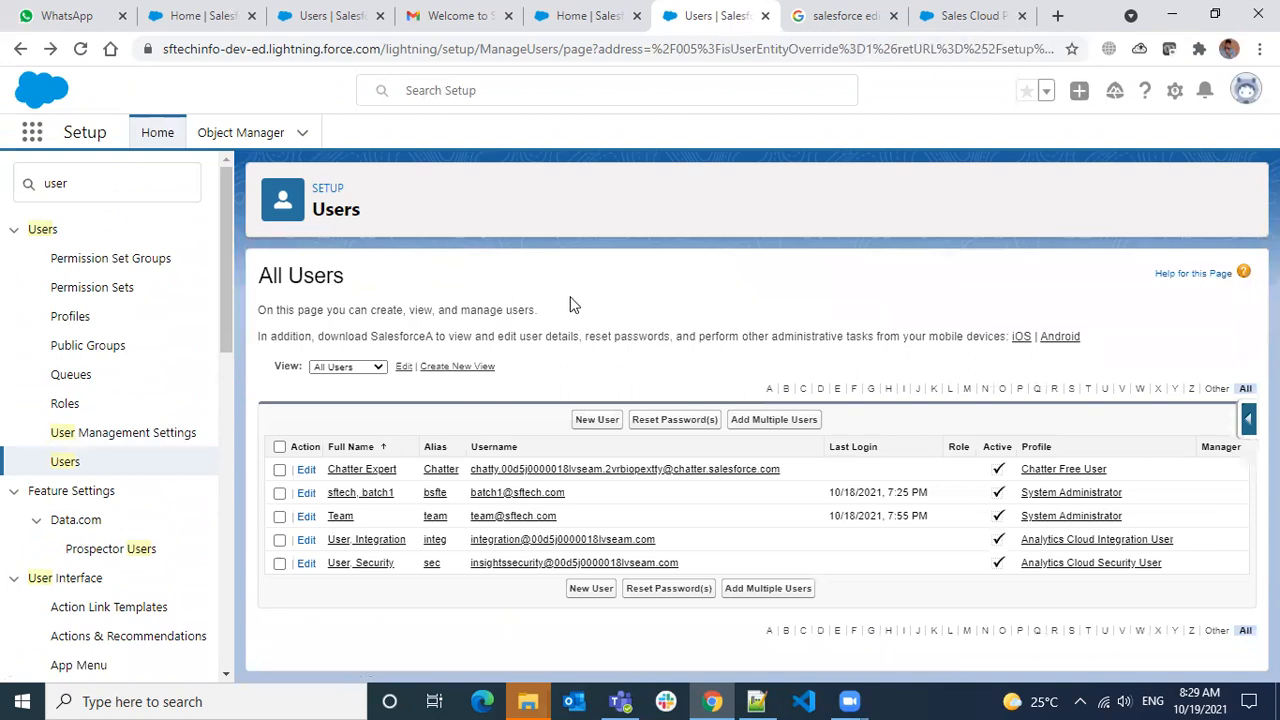
Tick the Team and User, Integration checkboxes, then focus Quick Find and scroll the Setup sidebar down
left_click(280, 517)
left_click(280, 540)
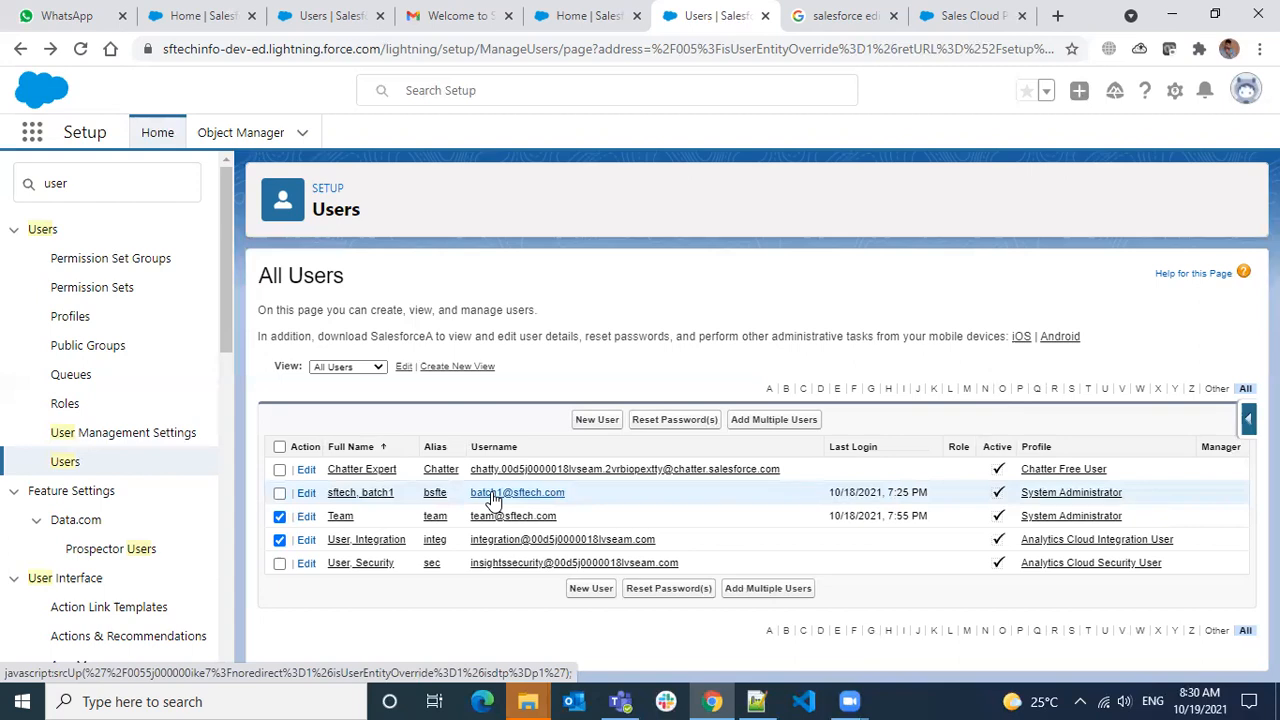
left_click(125, 187)
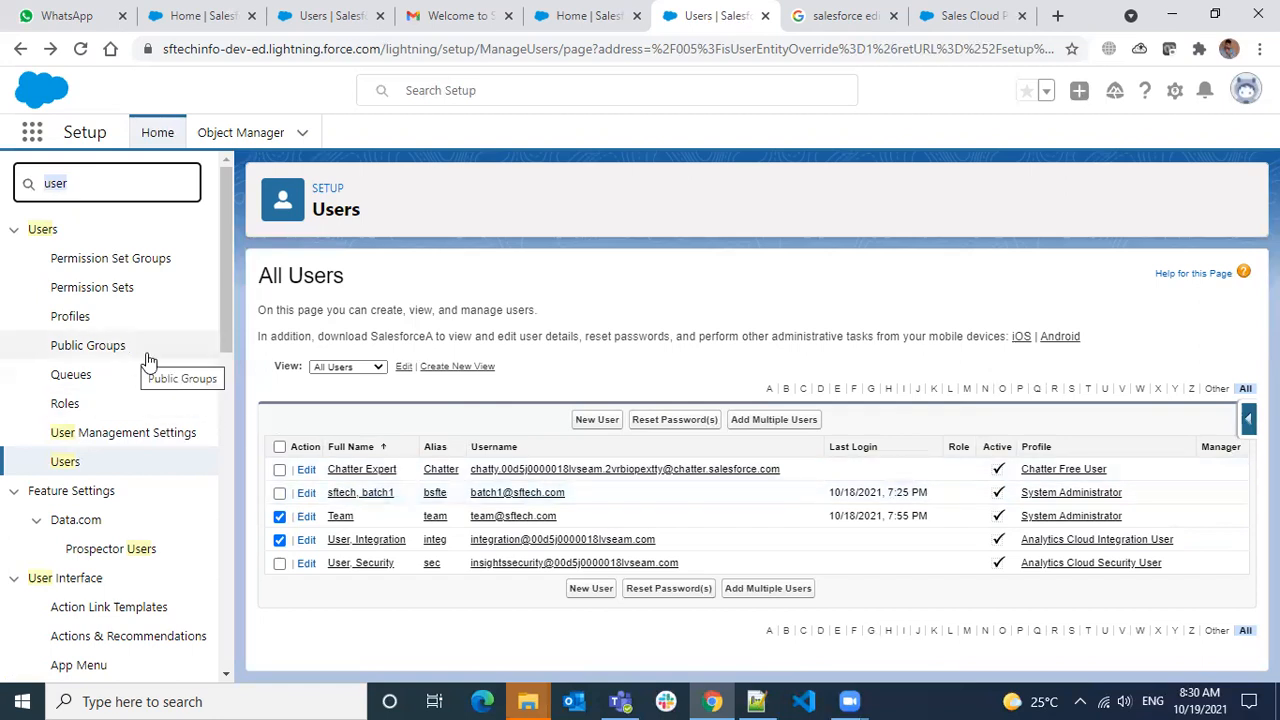
scroll(148, 362, "down", 5)
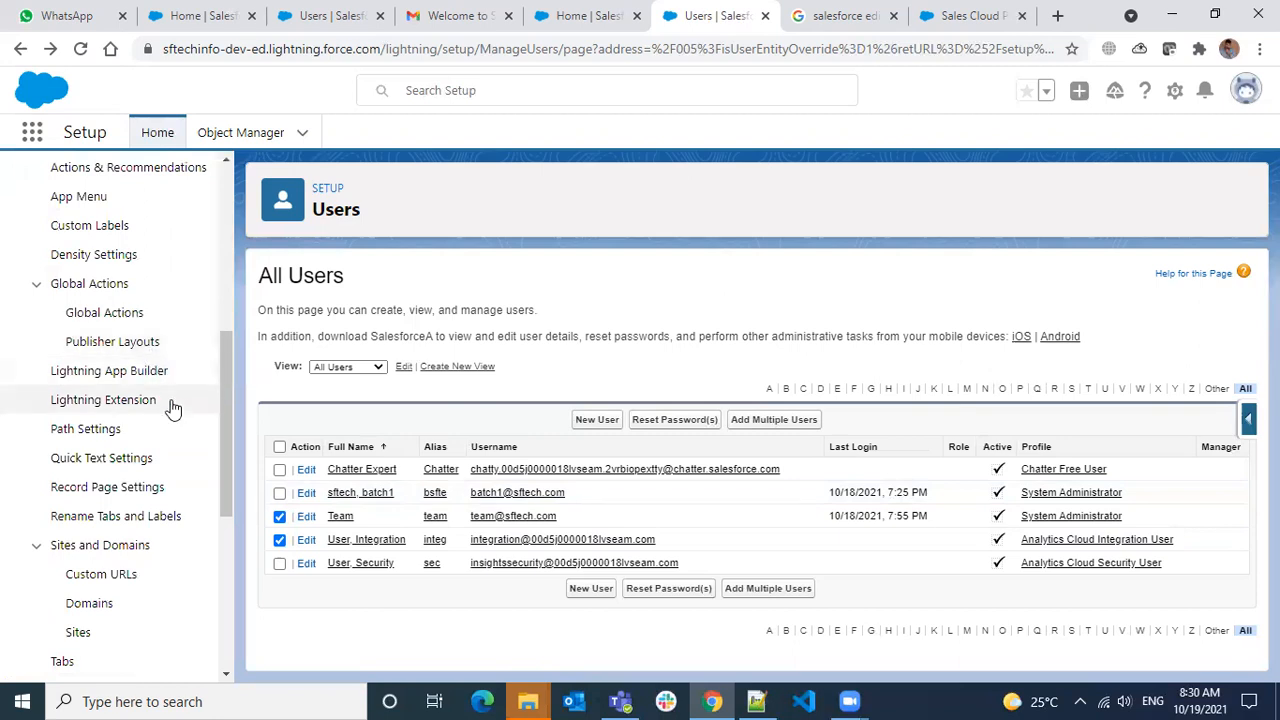
scroll(171, 408, "down", 3)
scroll(171, 408, "down", 2)
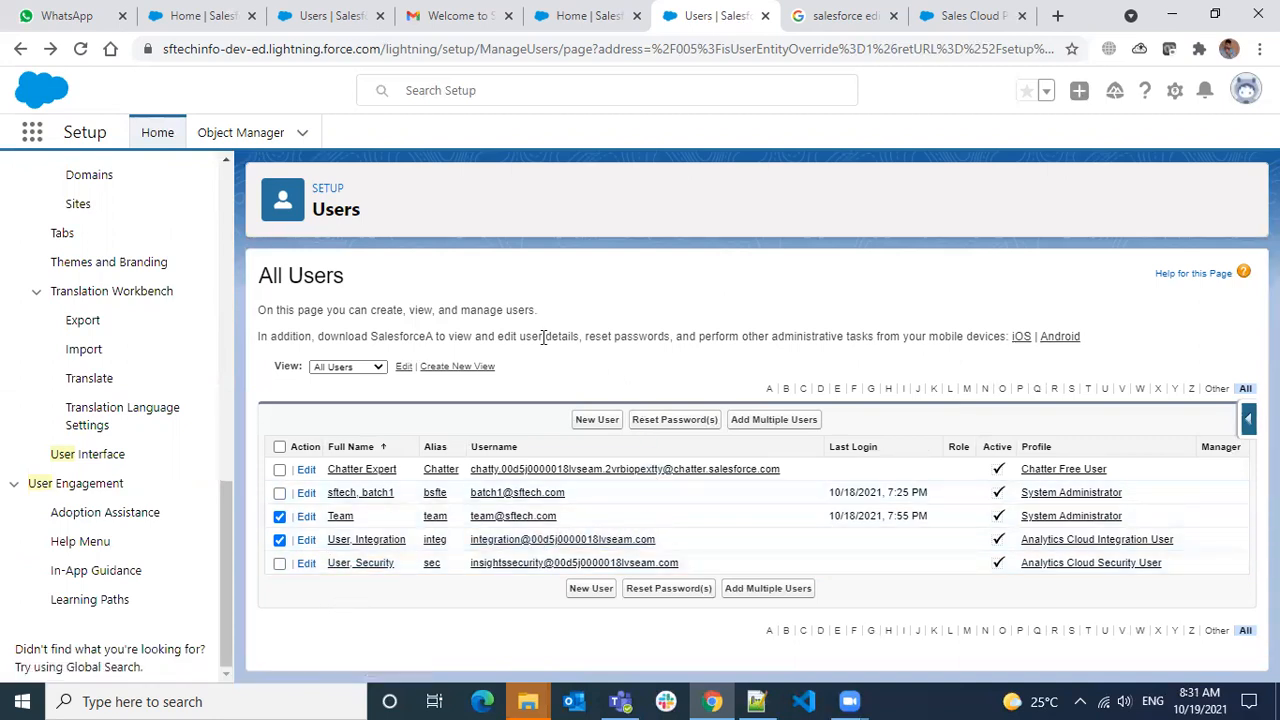
Switch to the 'Users | Salesforce' tab with Team's User Detail page and check the date on the system calendar
left_click(352, 30)
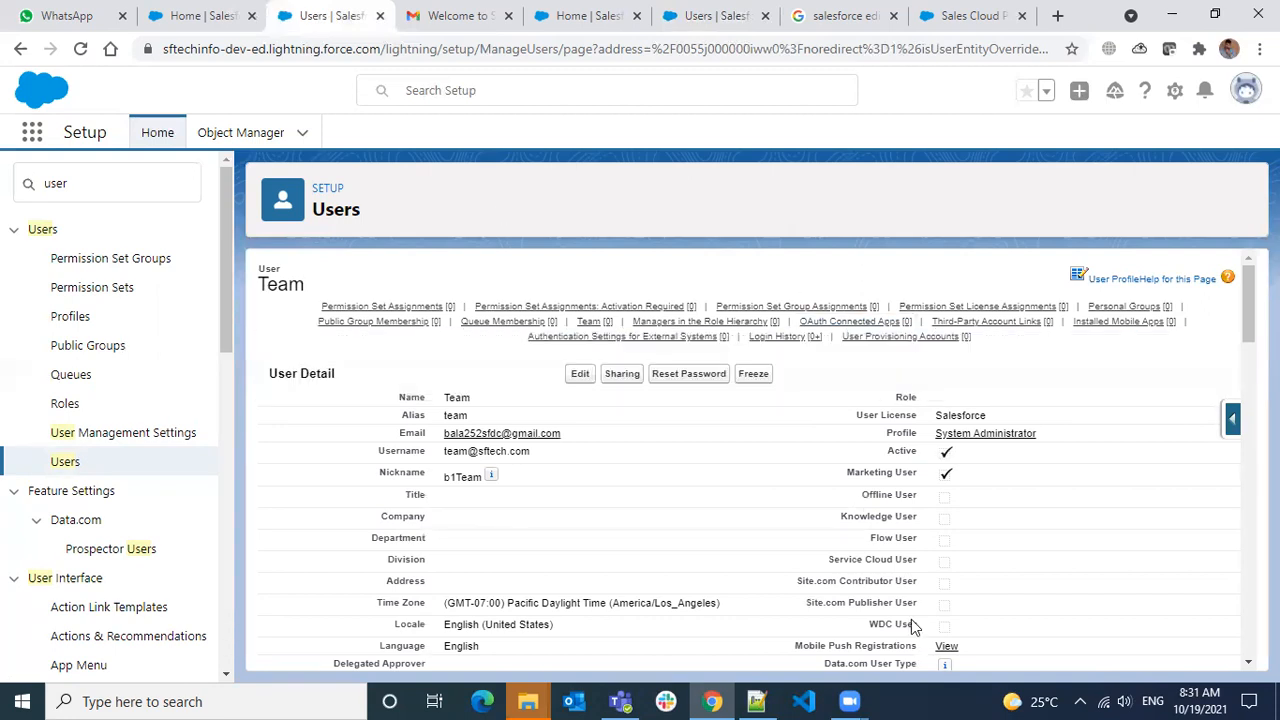
left_click(1207, 697)
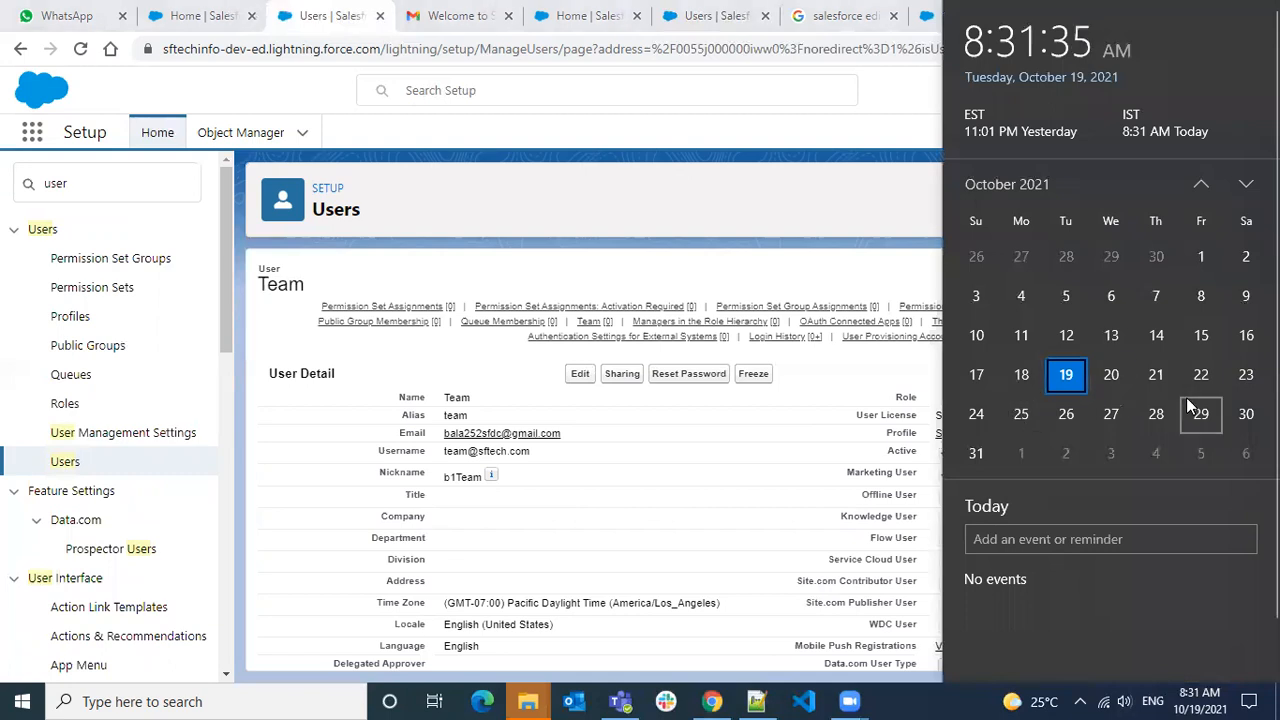
left_click(741, 216)
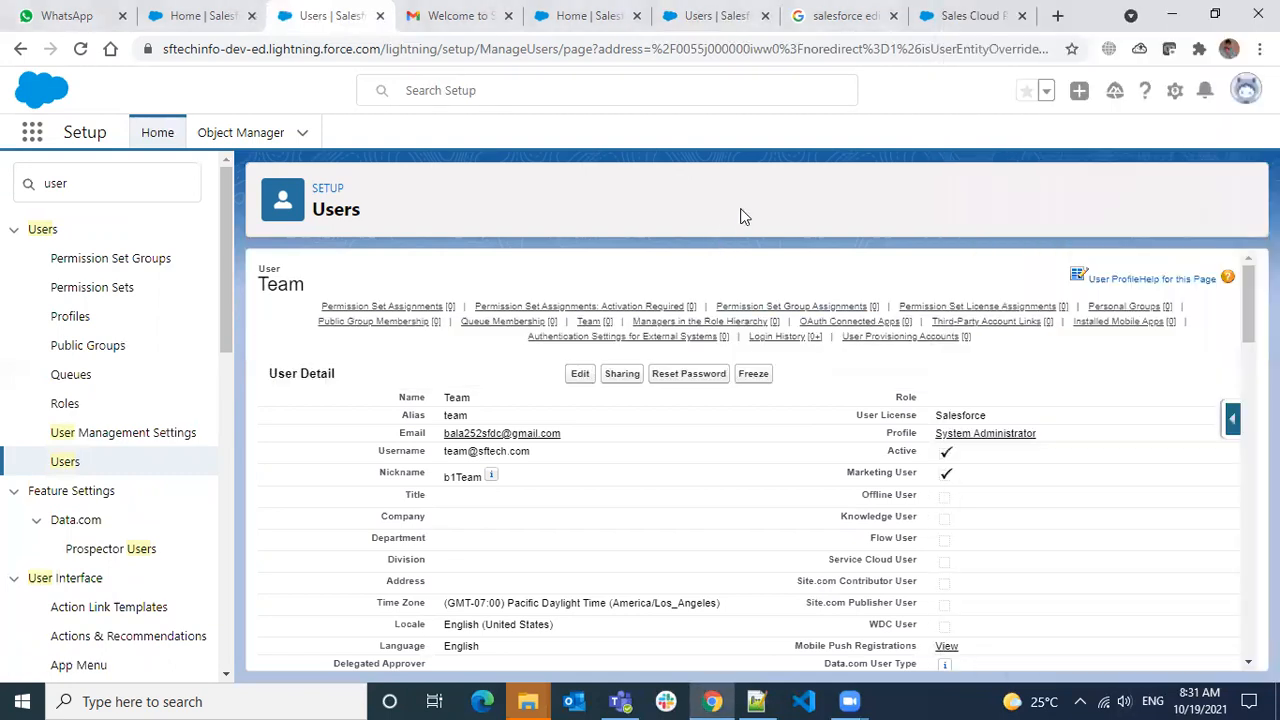
left_click(1198, 700)
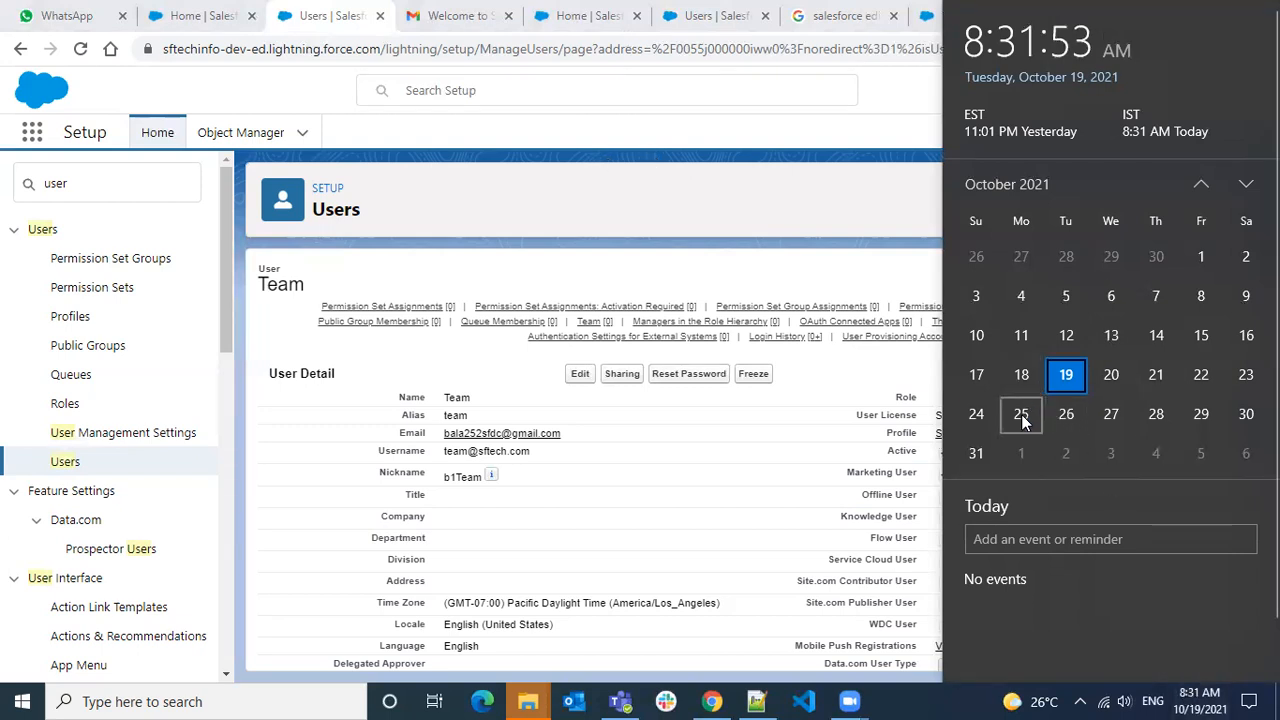
left_click(680, 224)
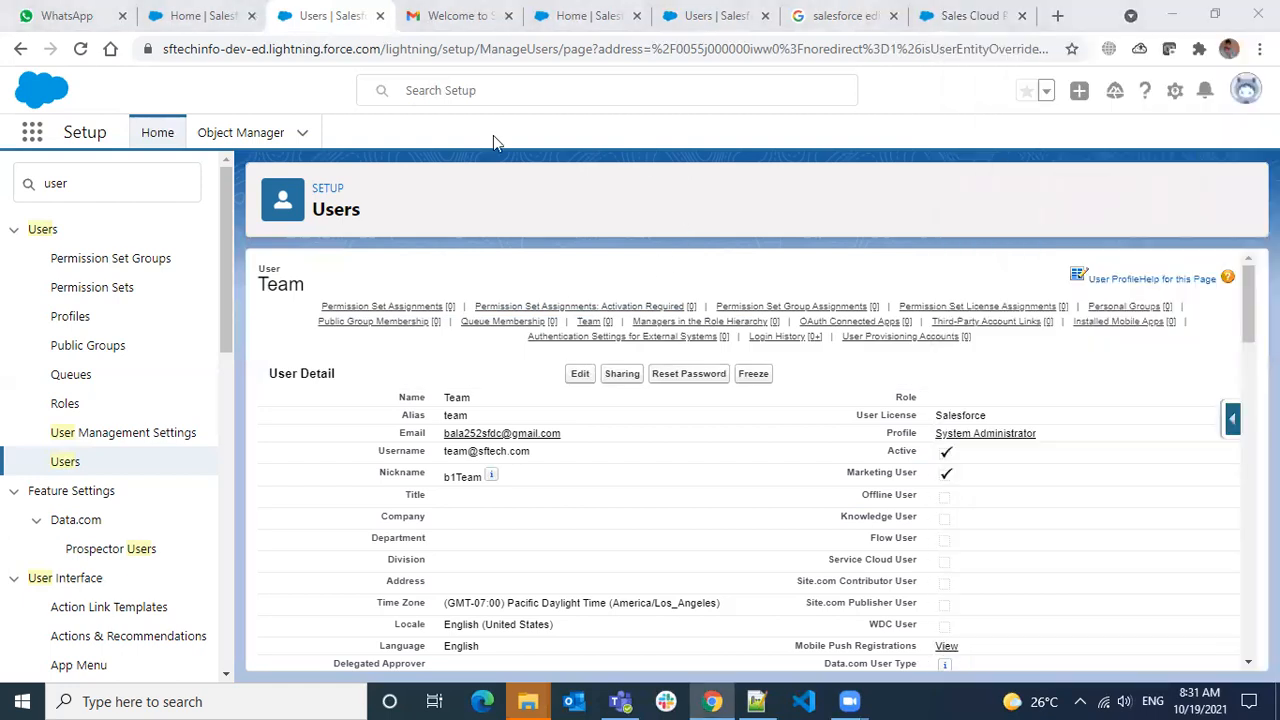
left_click(401, 197)
mouse_move(736, 311)
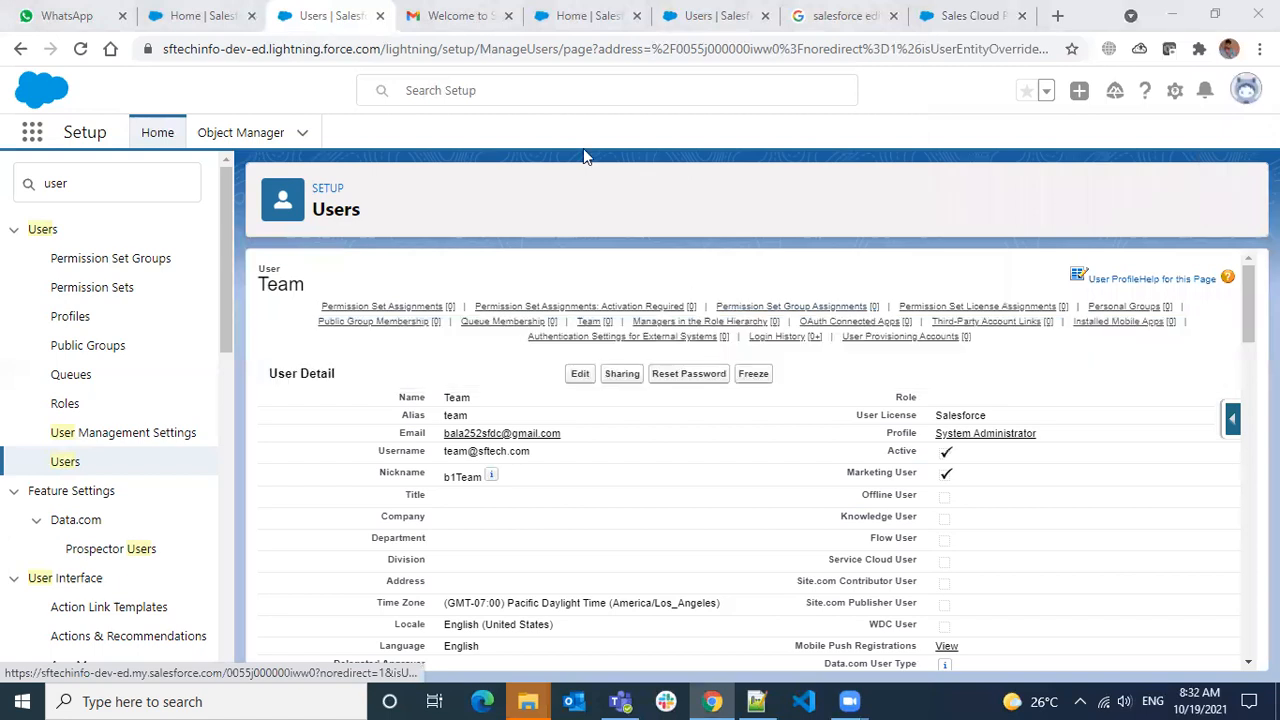